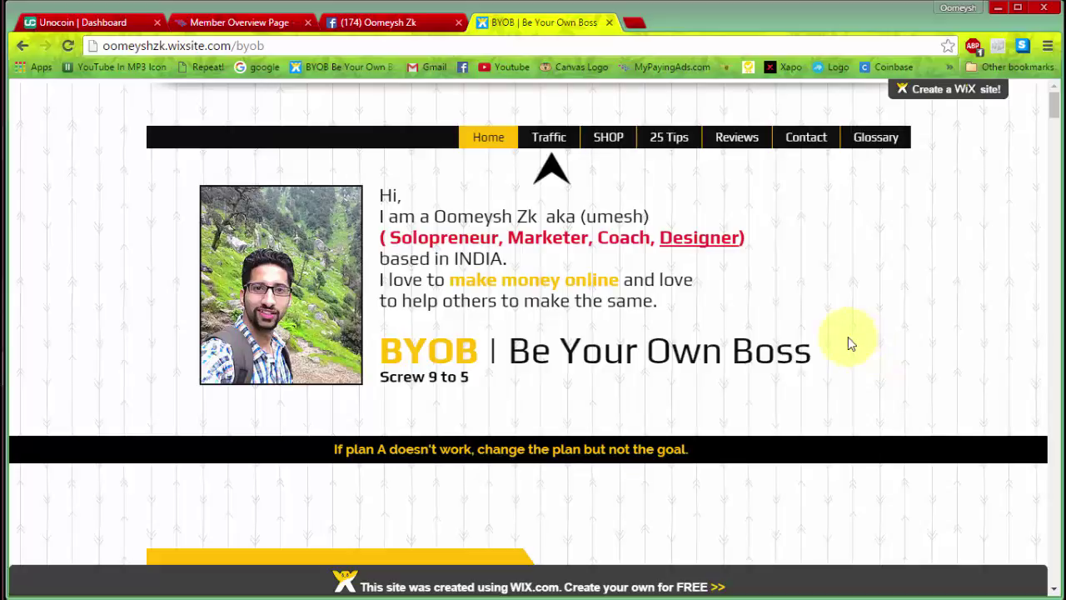
Open the BYOB site's Contact page from its nav bar
left_click_drag(264, 45, 76, 35)
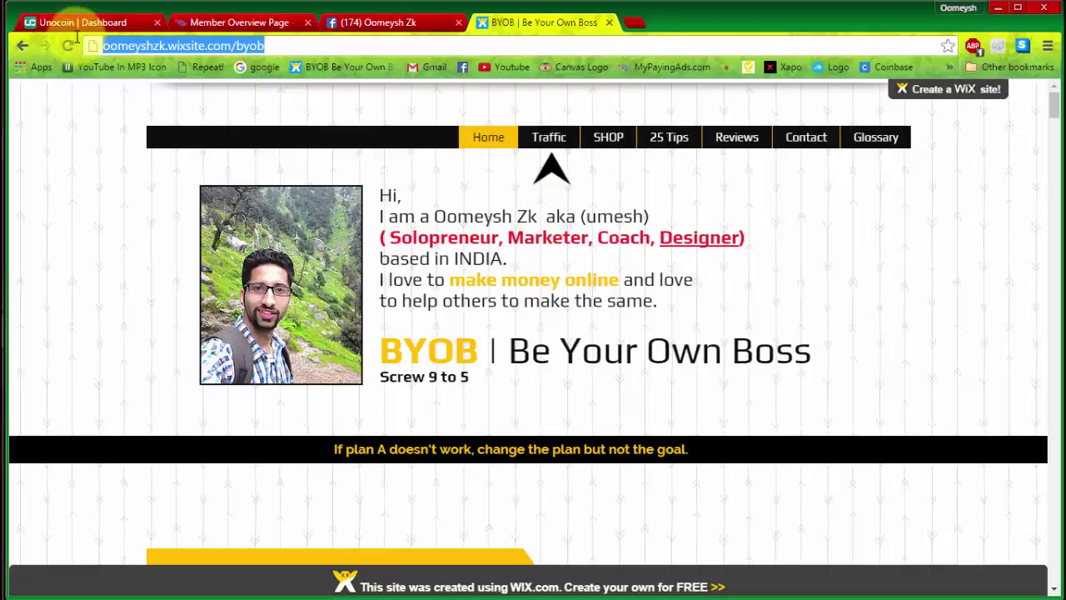
left_click(738, 197)
left_click(806, 138)
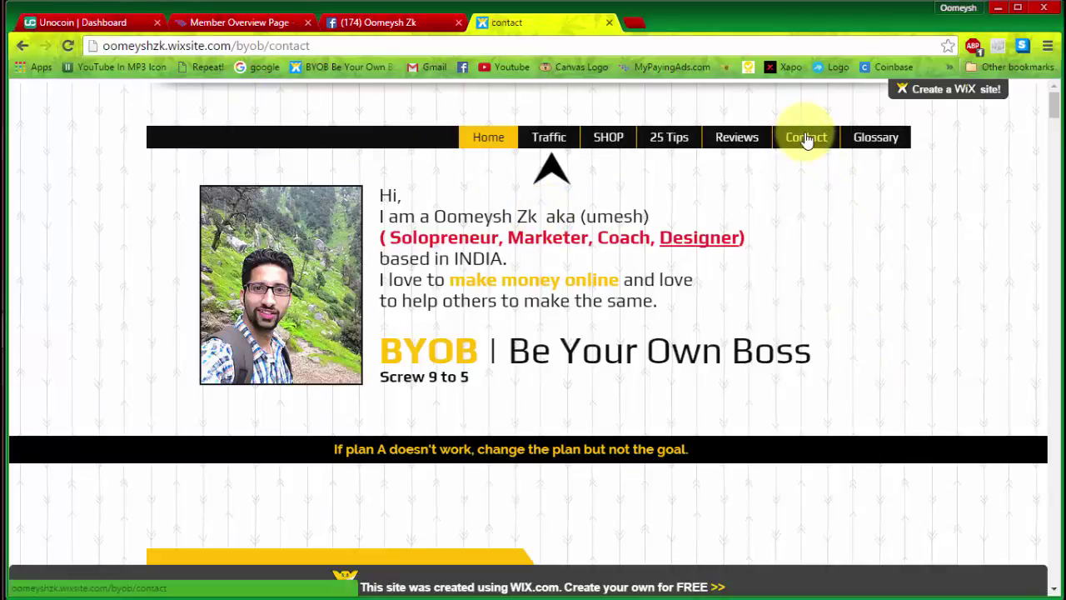
scroll(753, 288, "down", 2)
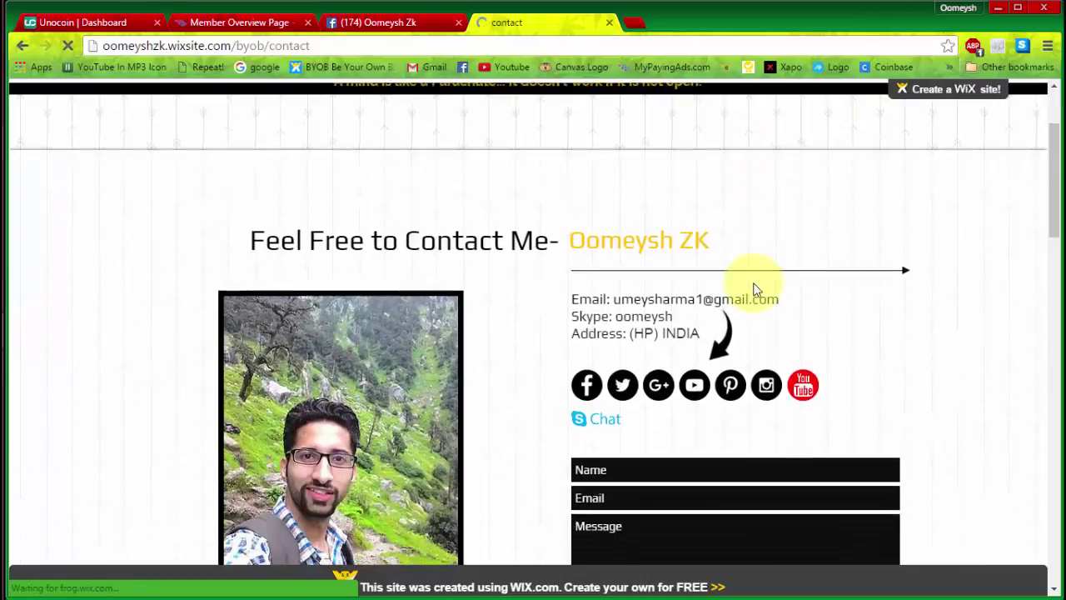
scroll(753, 288, "down", 1)
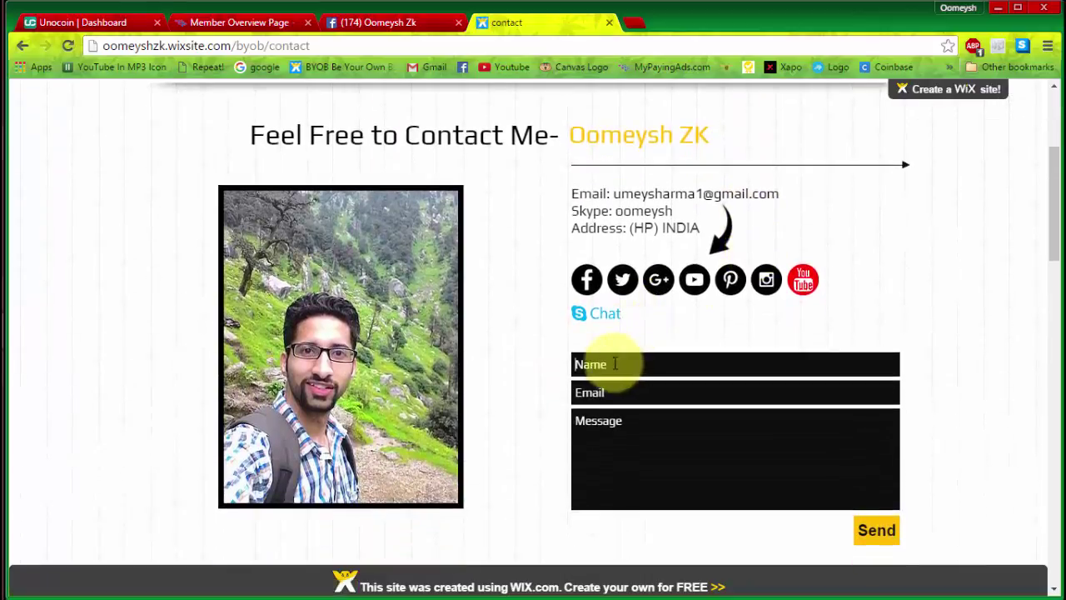
Look through the contact form and its Message box, then close the Contact page tab
left_click(595, 421)
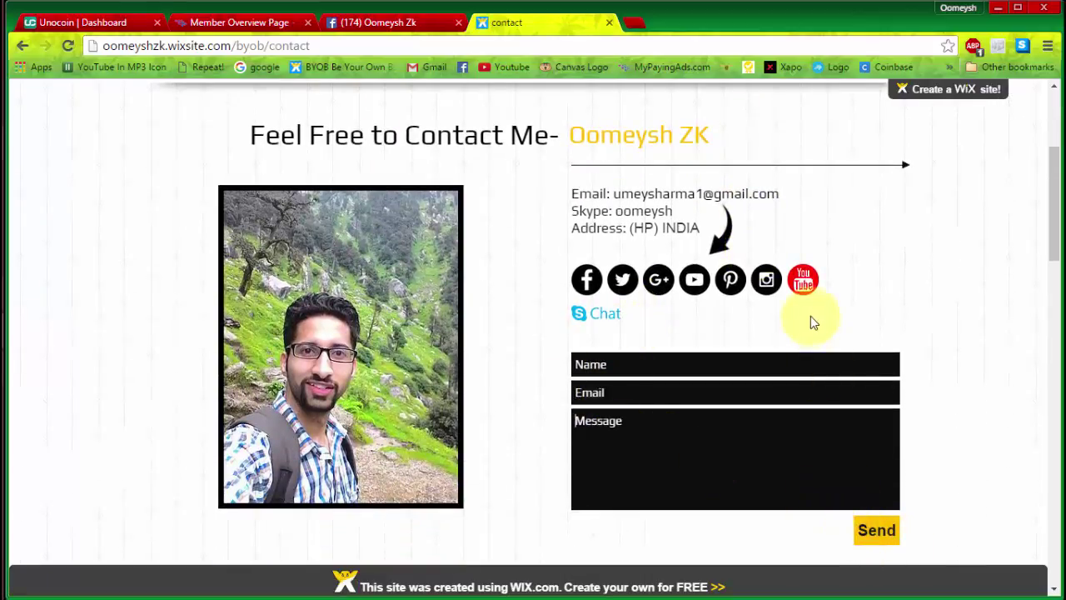
scroll(814, 288, "down", 1)
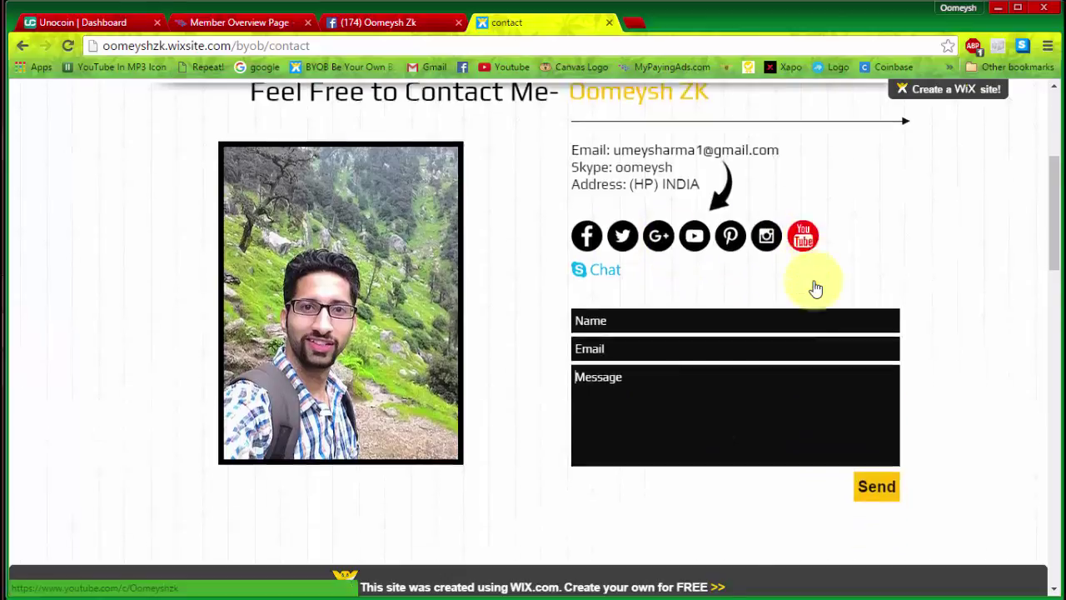
scroll(816, 288, "down", 4)
scroll(815, 288, "down", 6)
scroll(815, 288, "down", 3)
scroll(815, 289, "up", 15)
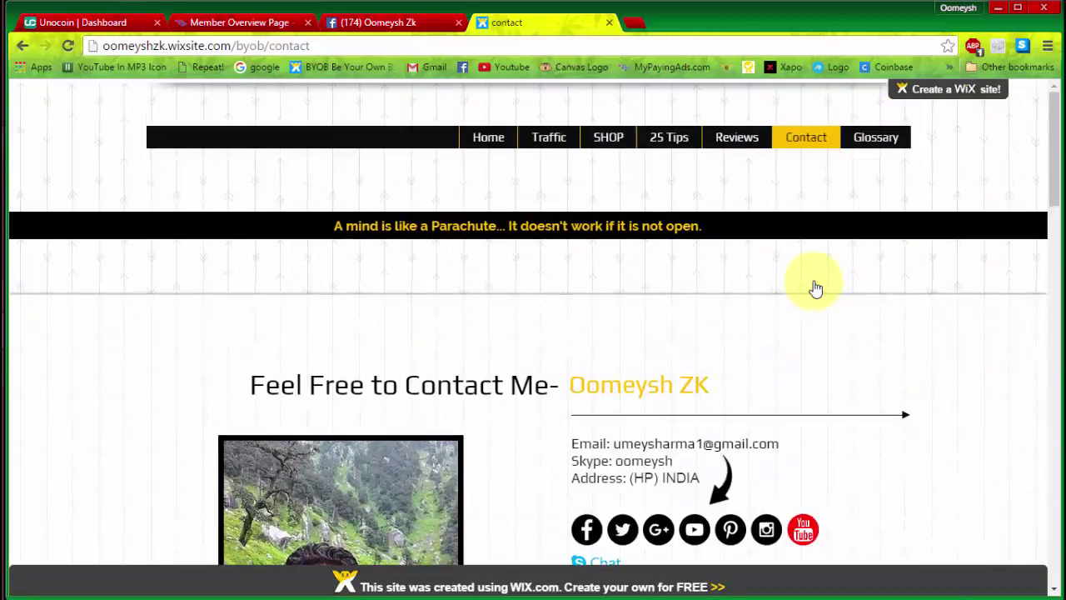
left_click(608, 23)
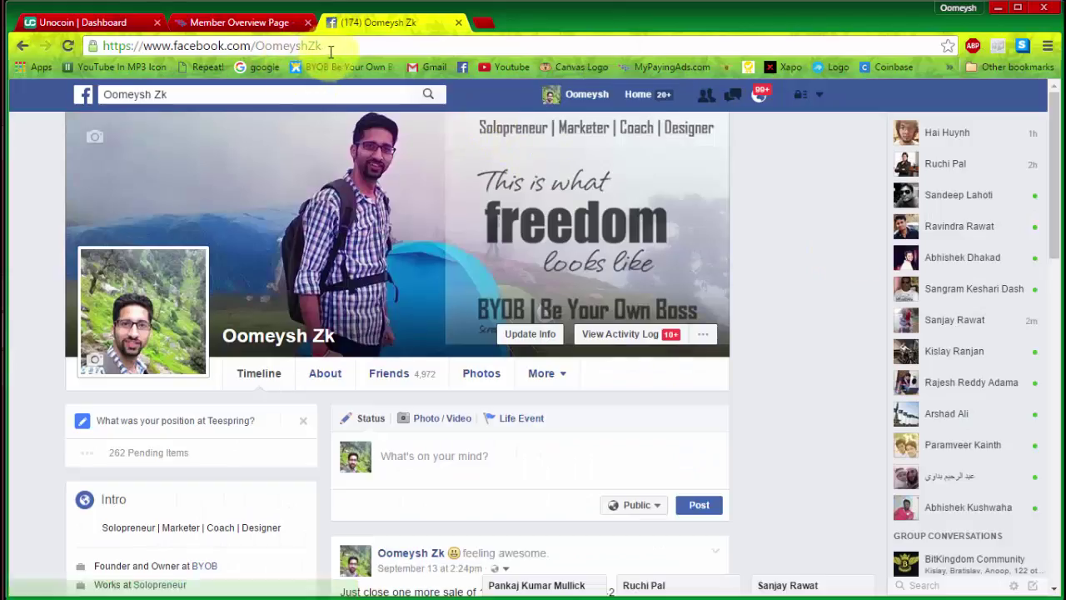
Look over the Facebook profile's address and timeline, then close the Facebook tab
left_click_drag(336, 46, 98, 45)
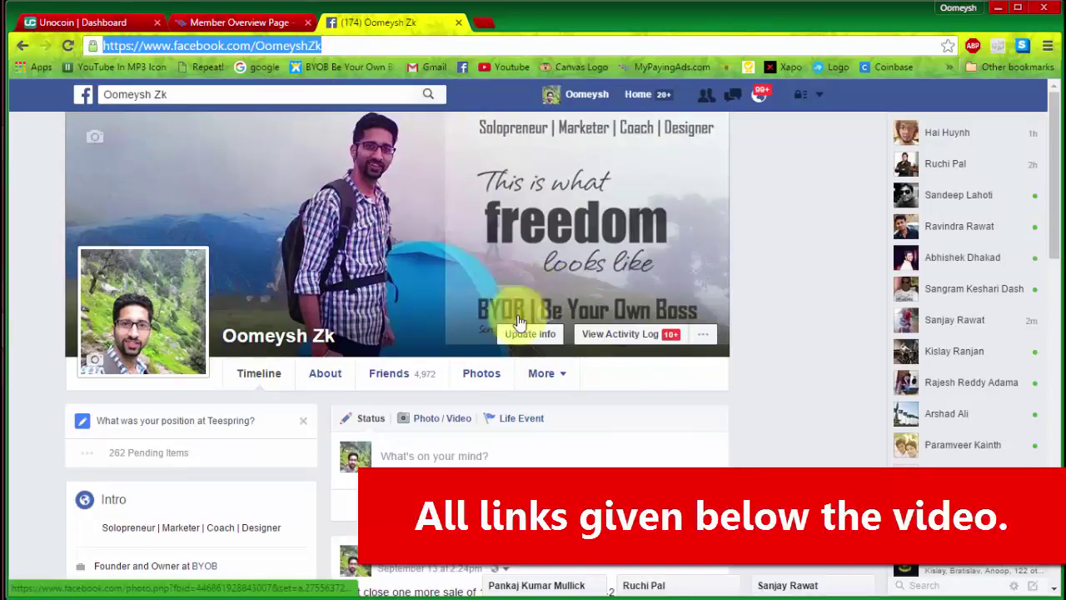
scroll(659, 367, "down", 4)
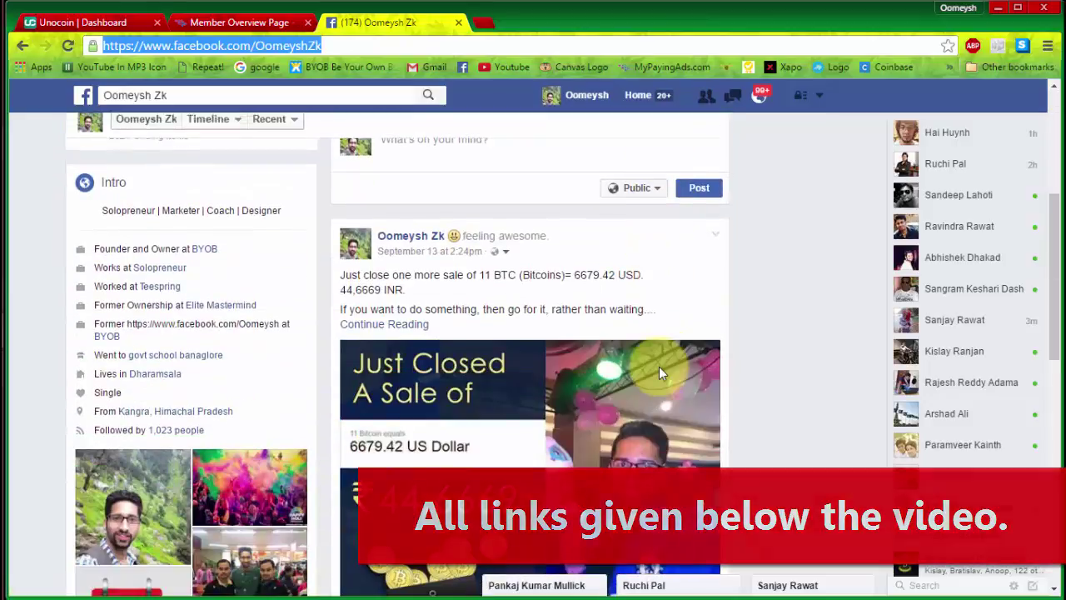
scroll(659, 367, "down", 3)
scroll(773, 355, "up", 1)
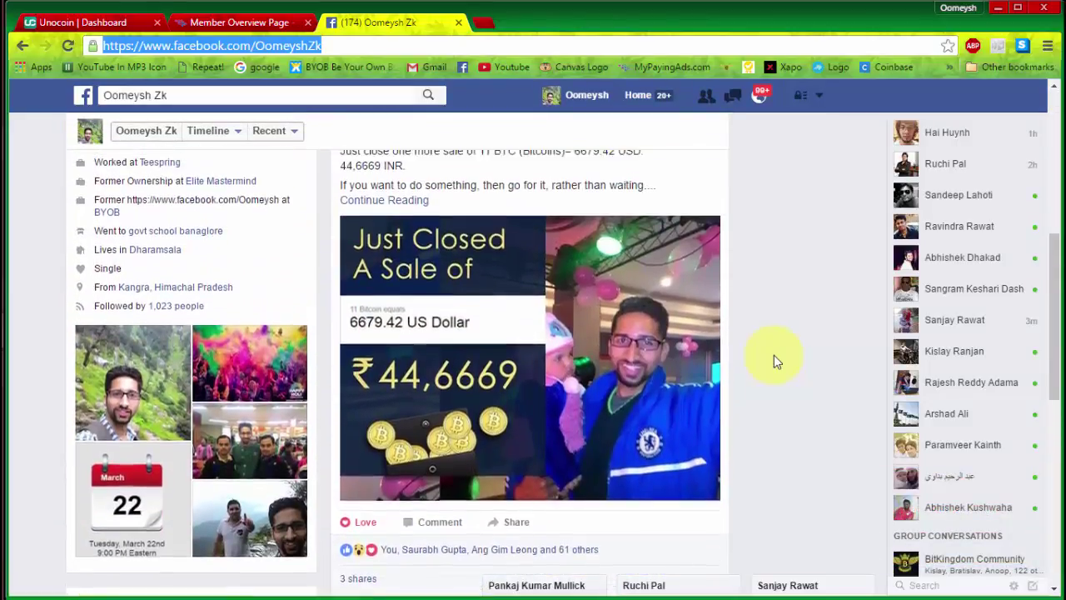
scroll(774, 355, "up", 6)
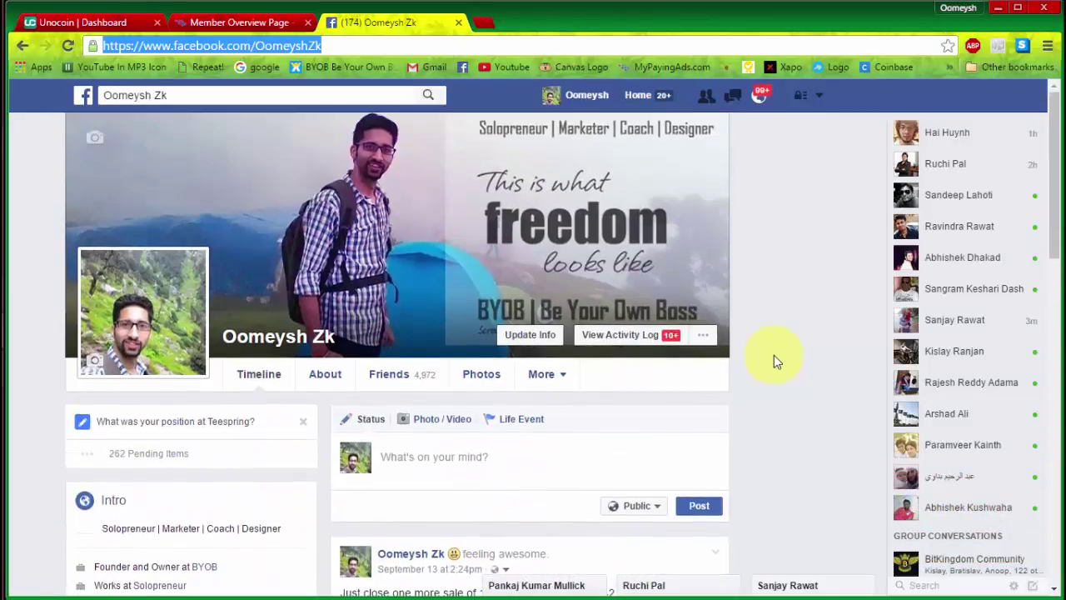
left_click(461, 22)
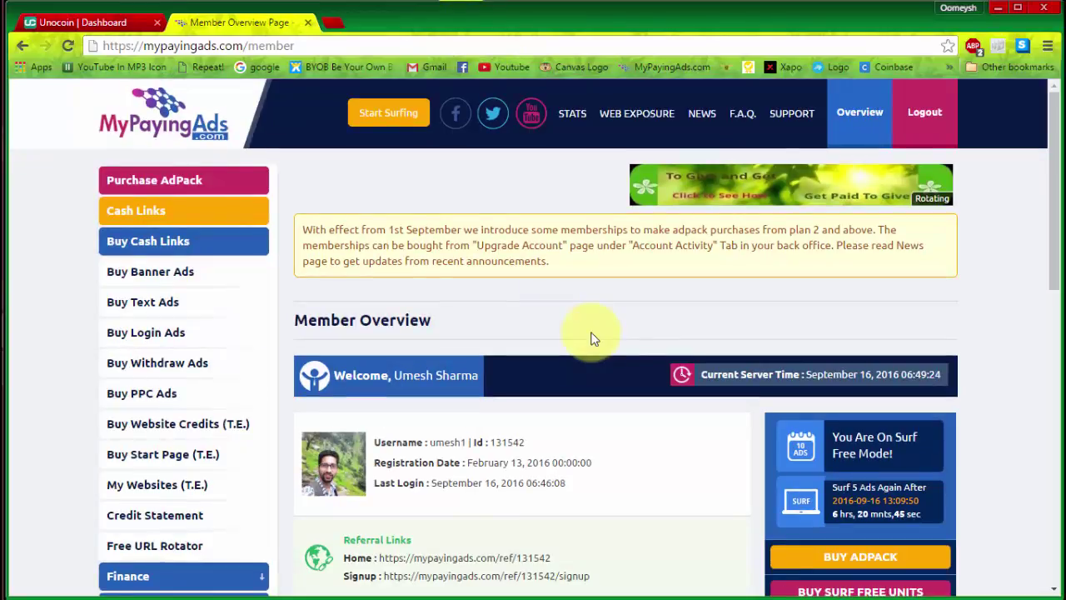
Review the balance boxes and 150 active AdPacks, then choose BUY ADPACK
scroll(593, 338, "down", 3)
scroll(593, 338, "up", 2)
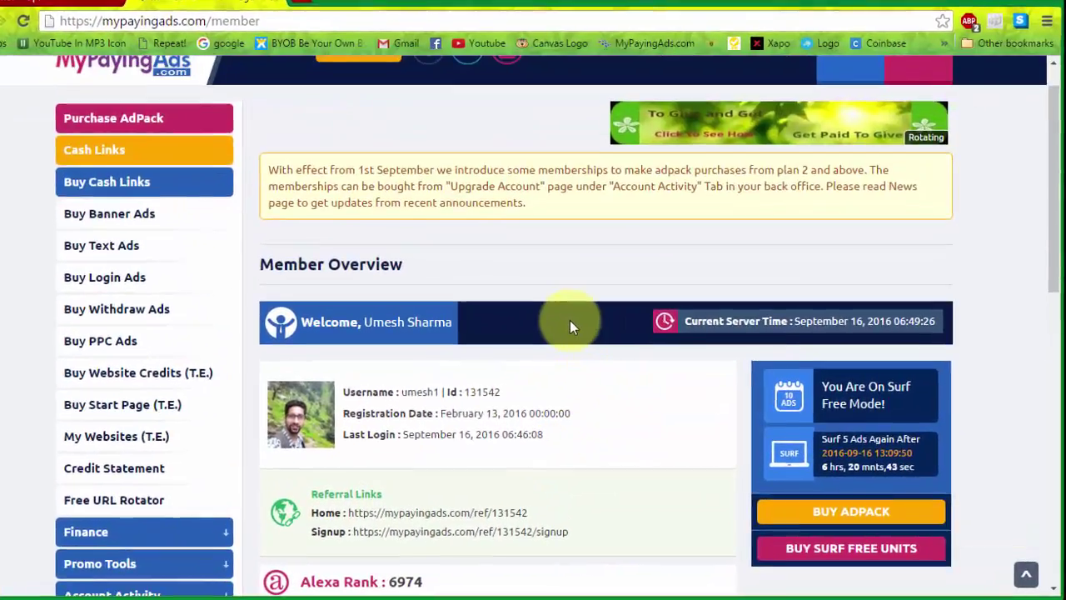
scroll(550, 315, "down", 2)
scroll(524, 302, "down", 3)
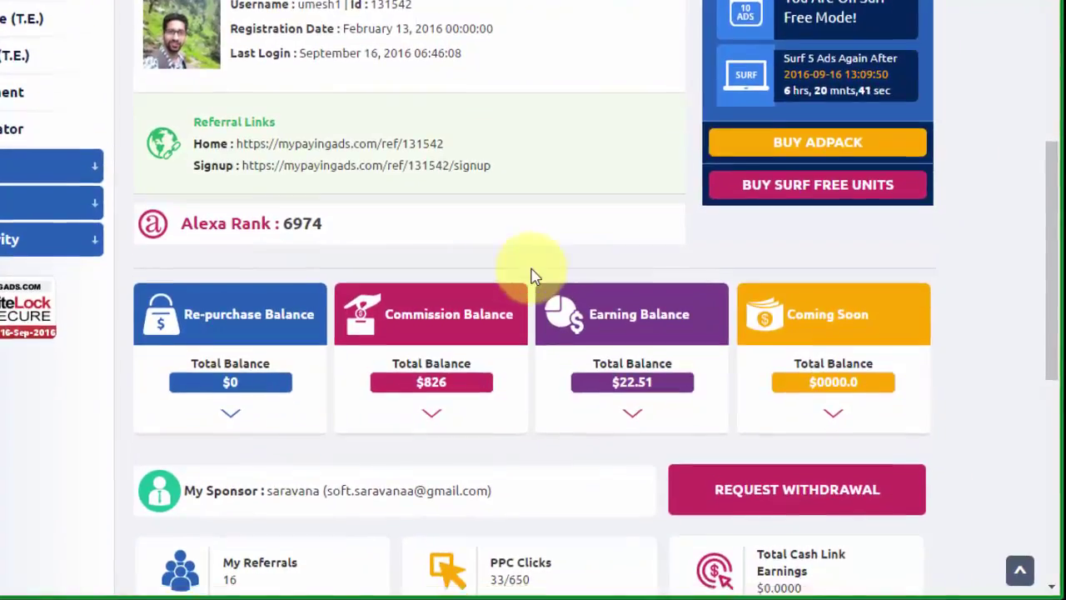
scroll(533, 275, "down", 5)
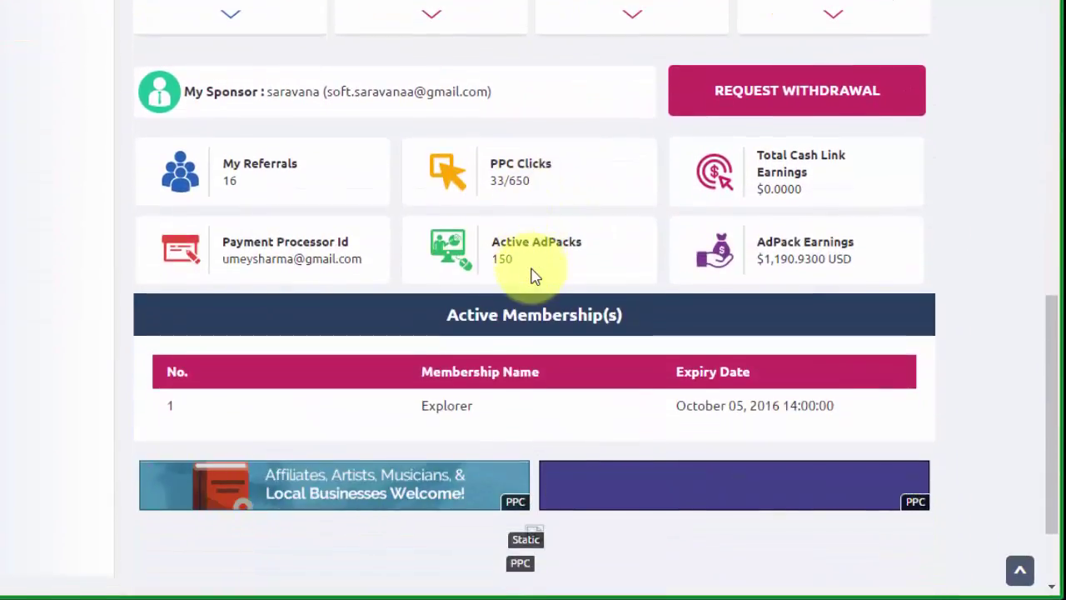
scroll(534, 275, "up", 1)
scroll(534, 276, "up", 2)
scroll(534, 276, "up", 7)
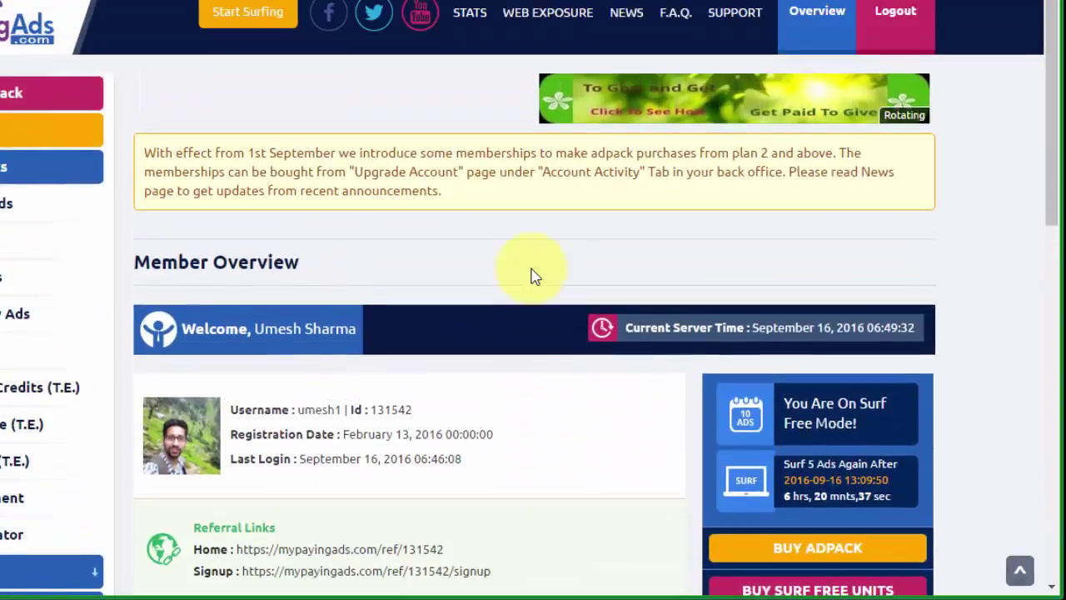
scroll(619, 315, "down", 3)
left_click(773, 304)
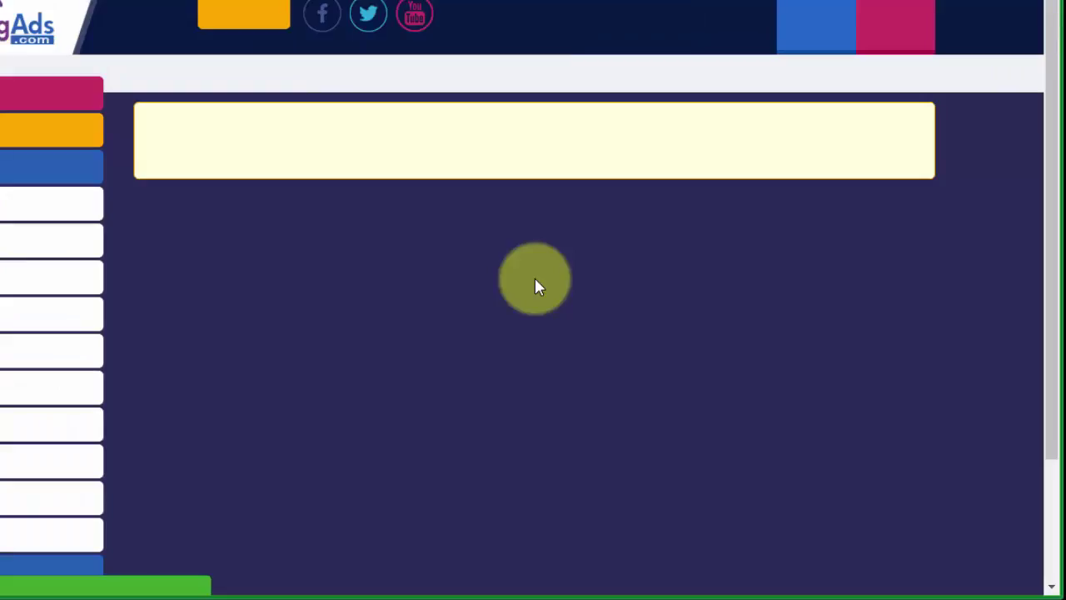
scroll(535, 280, "down", 5)
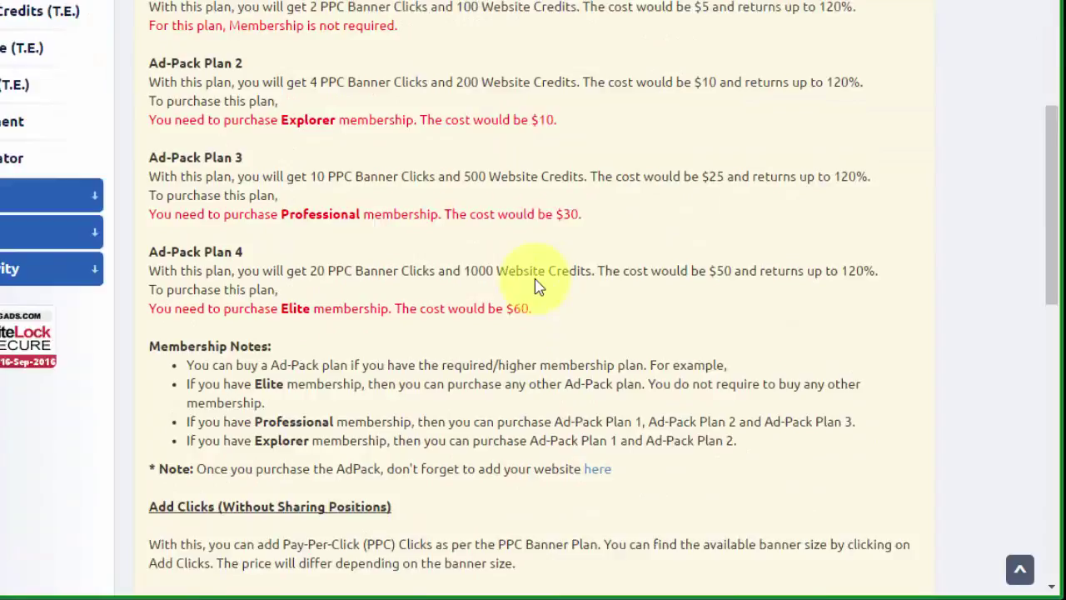
scroll(535, 281, "up", 3)
scroll(536, 280, "down", 1)
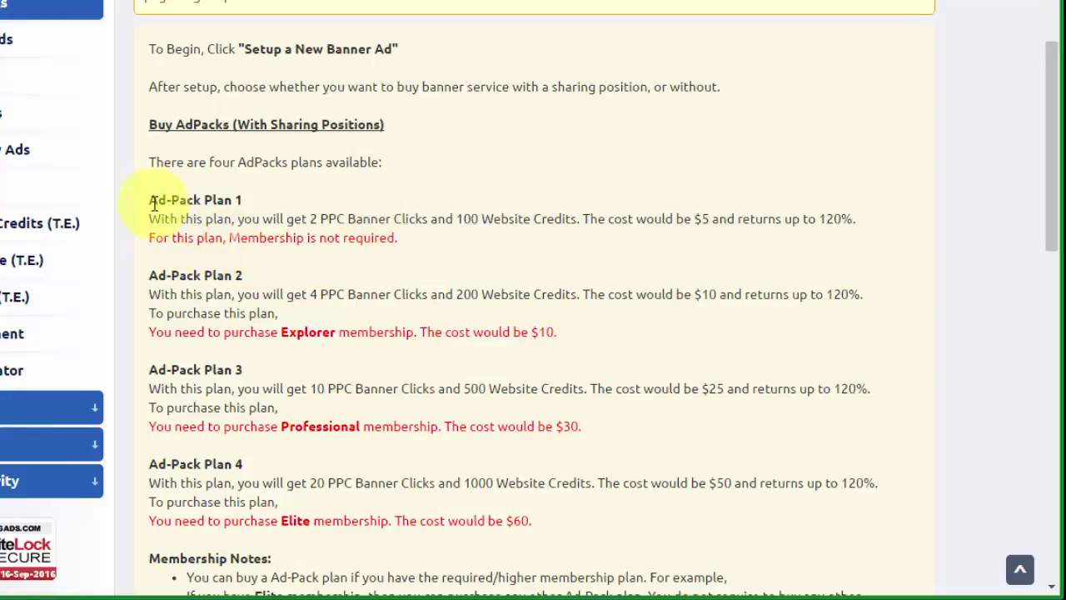
left_click_drag(150, 201, 431, 253)
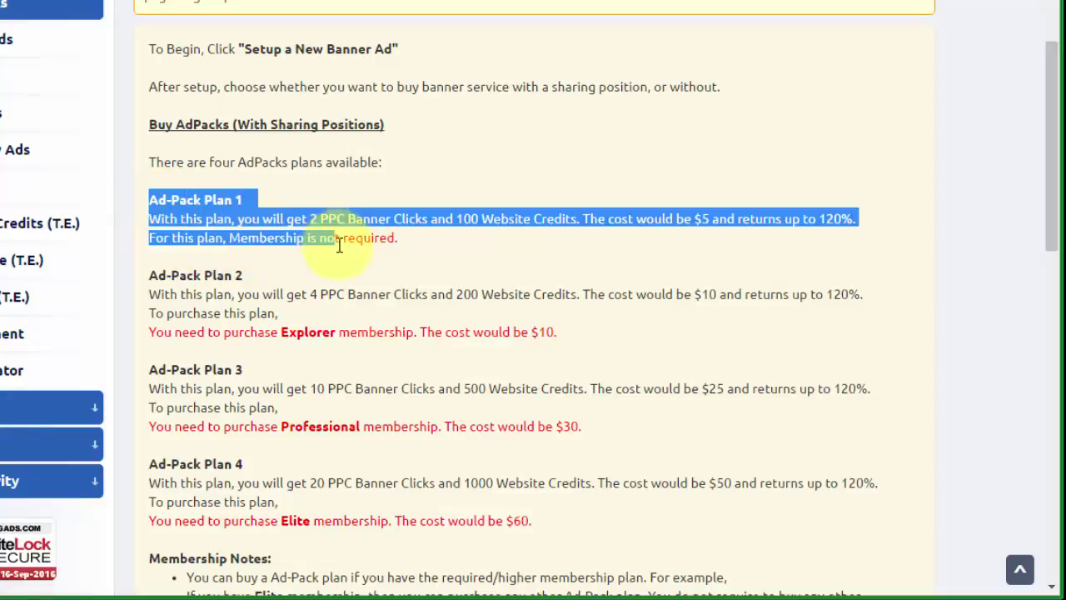
left_click(431, 253)
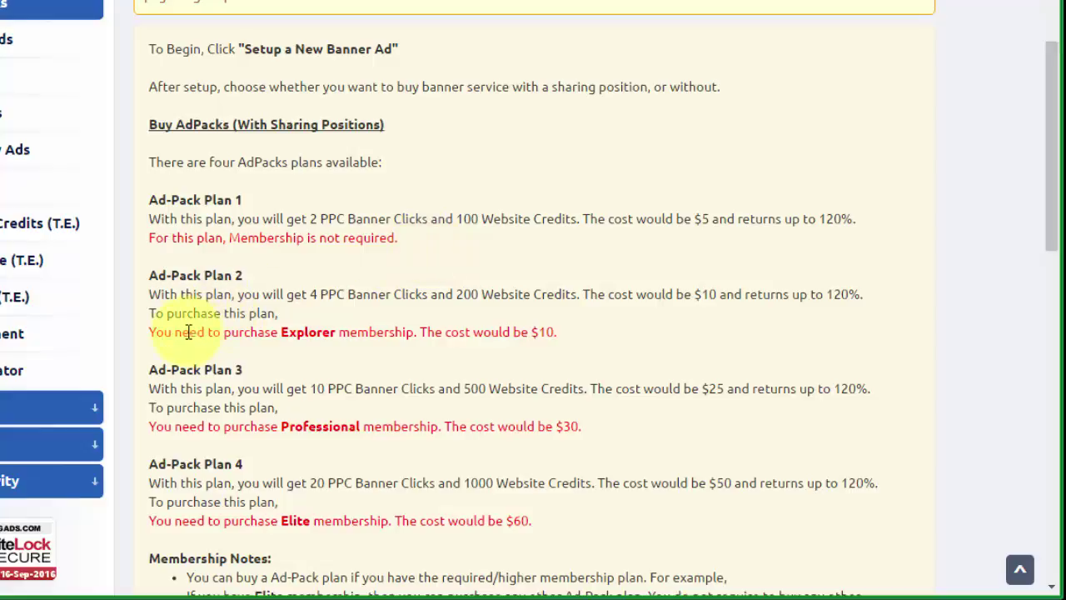
left_click_drag(189, 332, 562, 336)
left_click(563, 336)
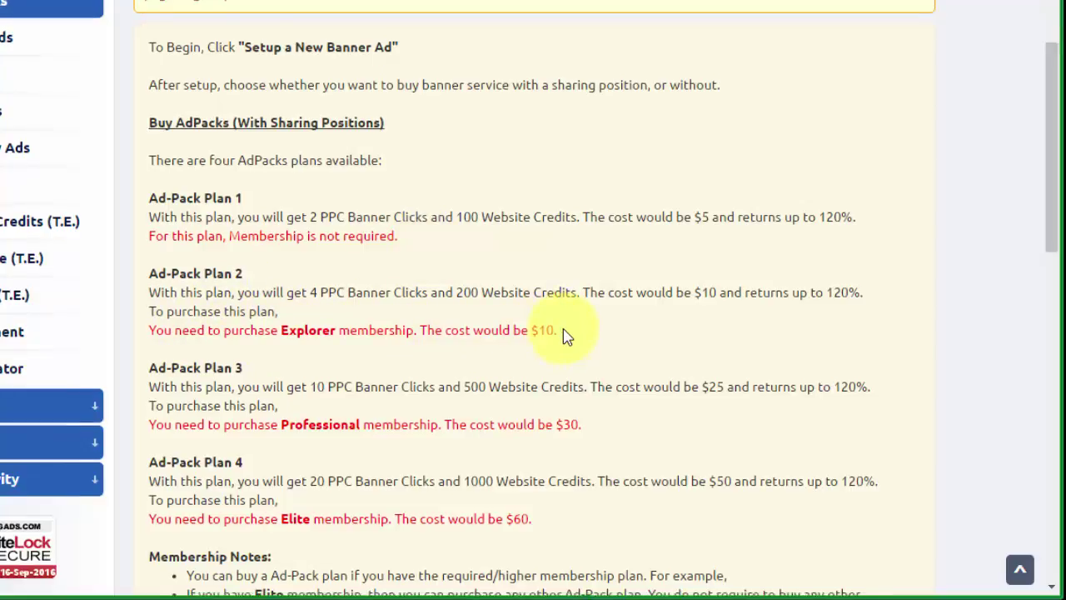
scroll(563, 335, "down", 3)
left_click_drag(280, 301, 441, 303)
left_click_drag(581, 301, 522, 302)
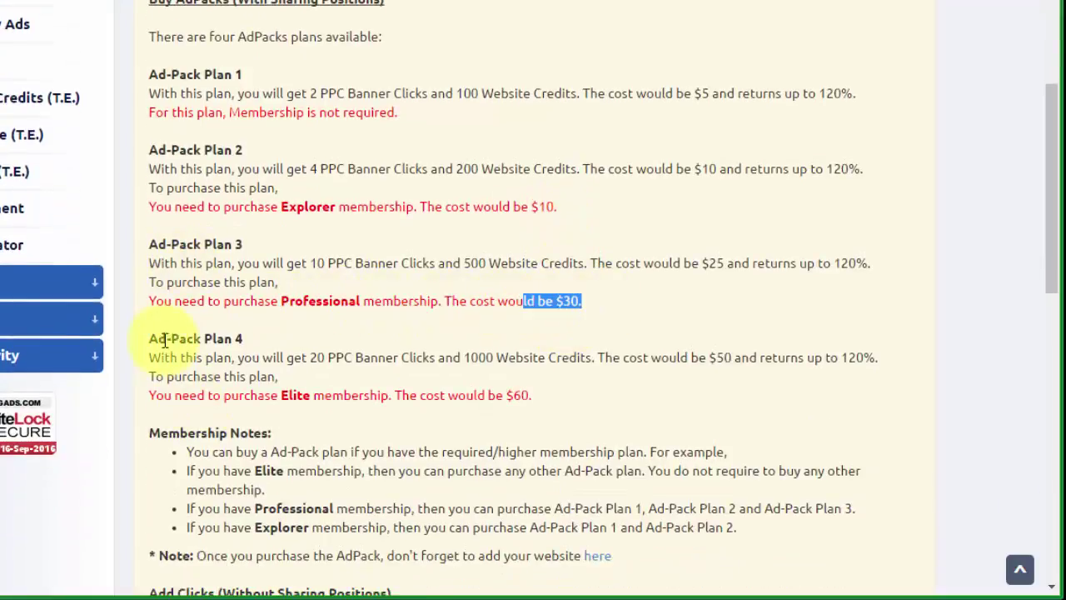
left_click_drag(158, 338, 237, 334)
left_click_drag(281, 394, 412, 396)
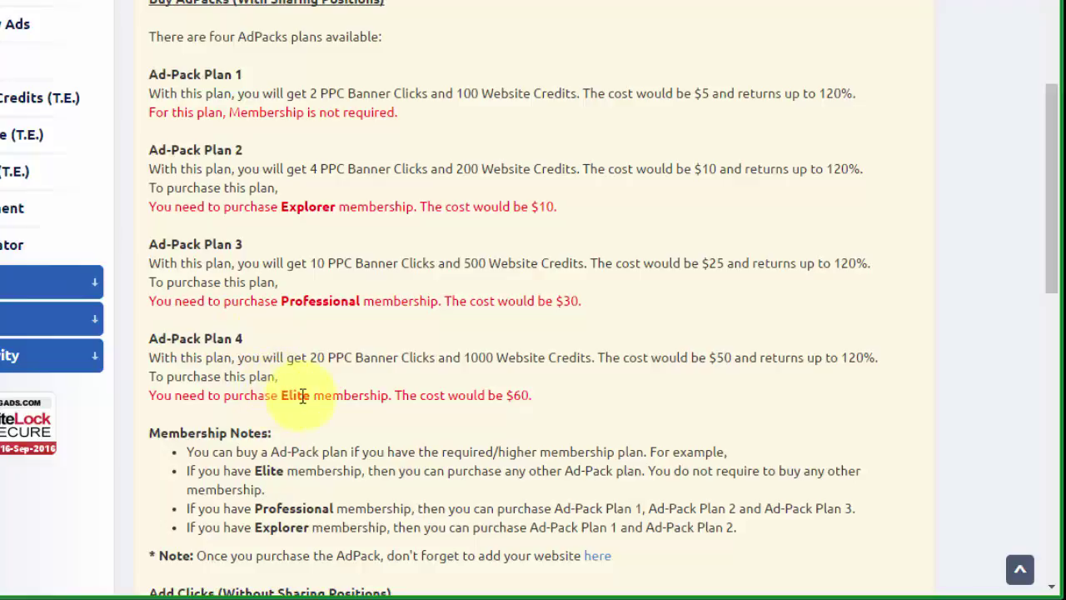
left_click(492, 394)
scroll(375, 276, "up", 1)
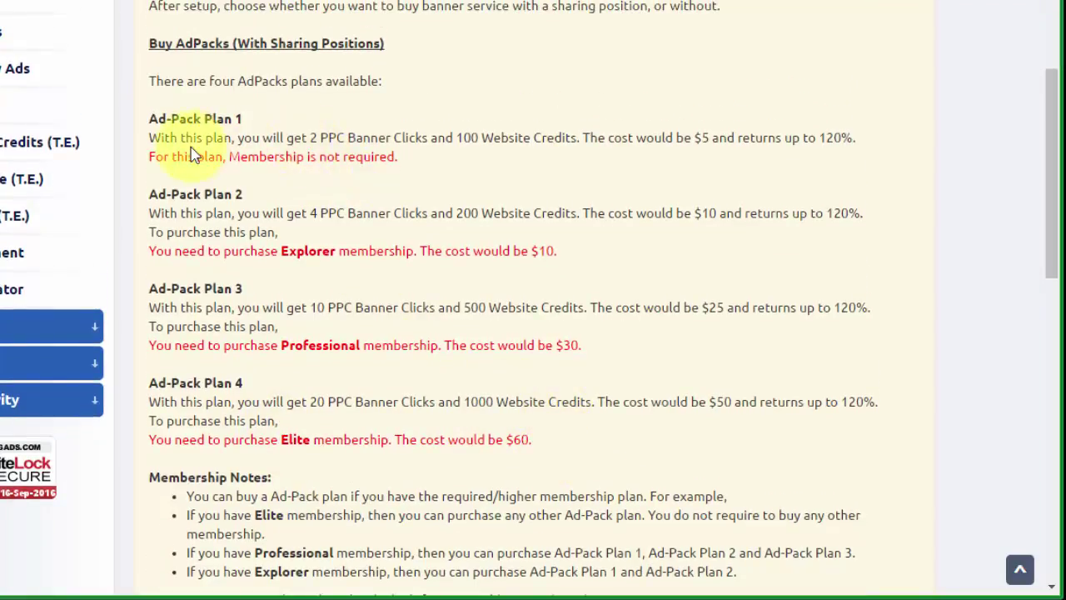
left_click_drag(239, 159, 416, 160)
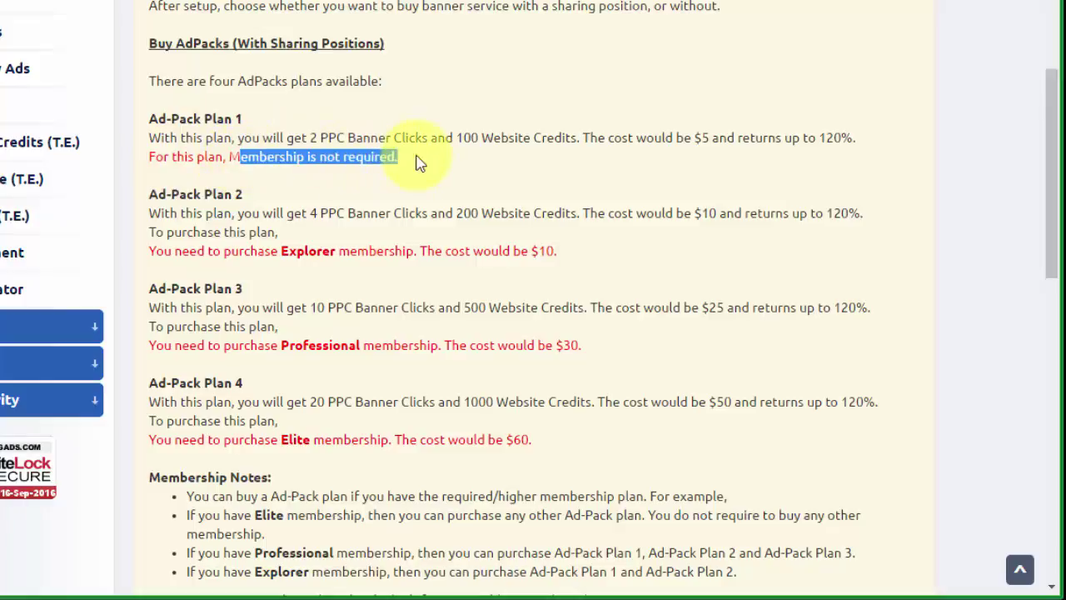
left_click(368, 180)
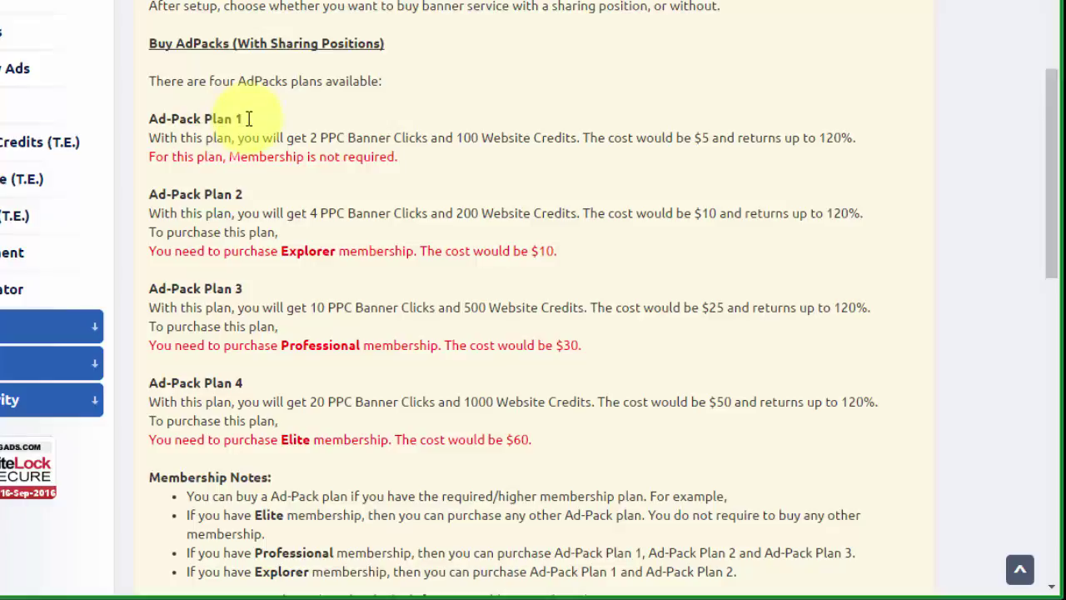
left_click_drag(171, 156, 402, 156)
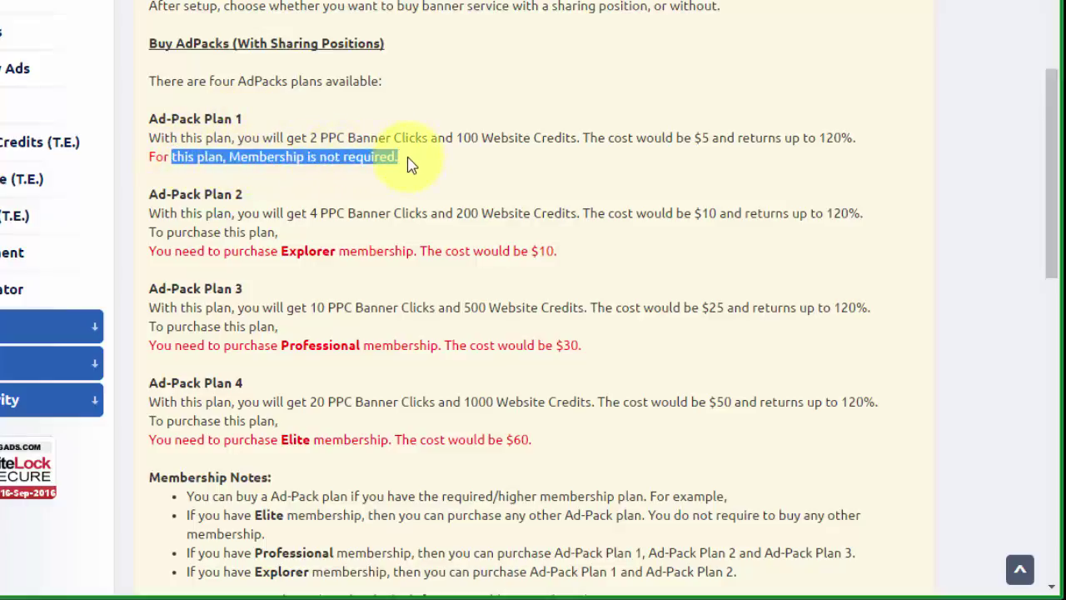
left_click(335, 137)
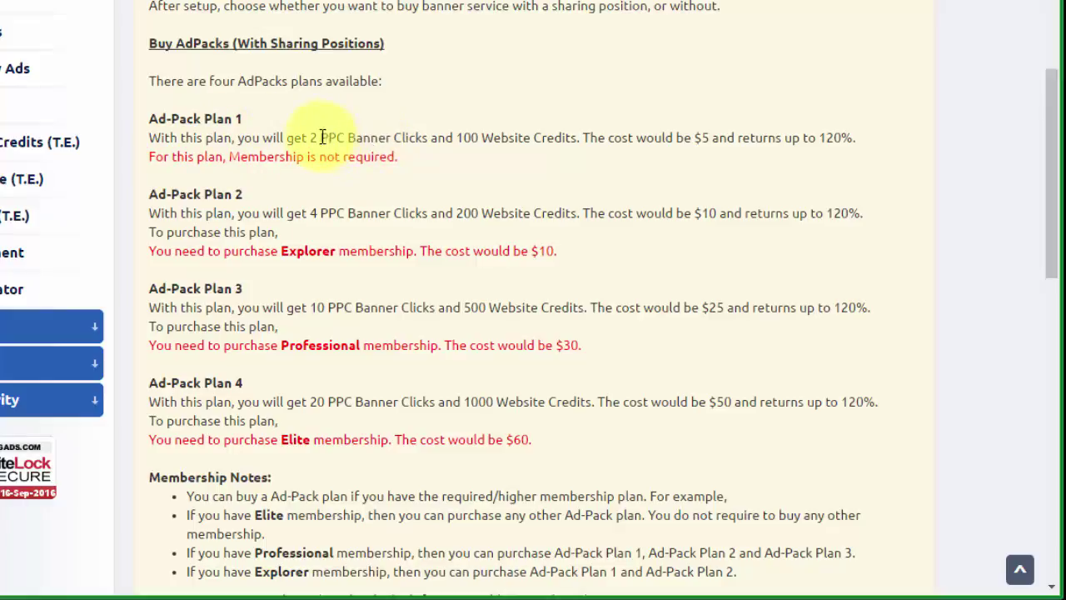
left_click_drag(322, 138, 404, 157)
left_click(424, 169)
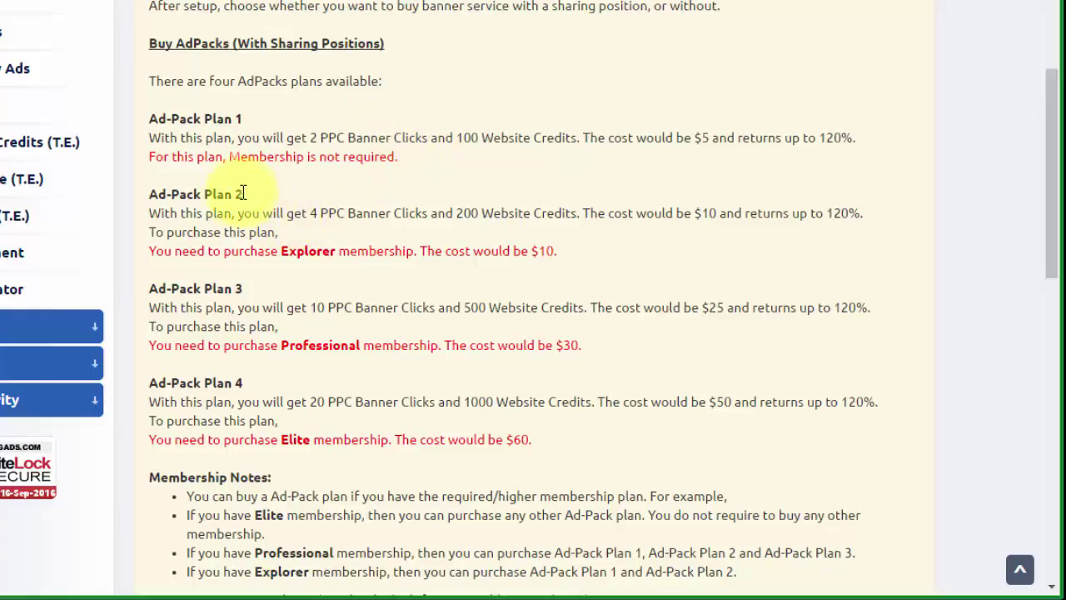
left_click_drag(234, 193, 249, 194)
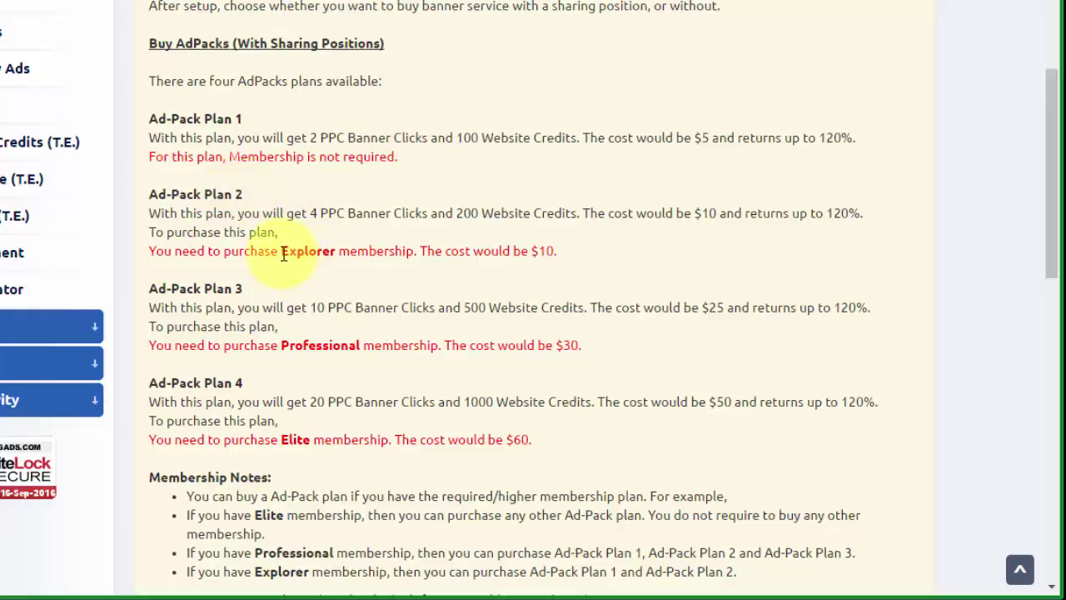
left_click_drag(282, 252, 410, 255)
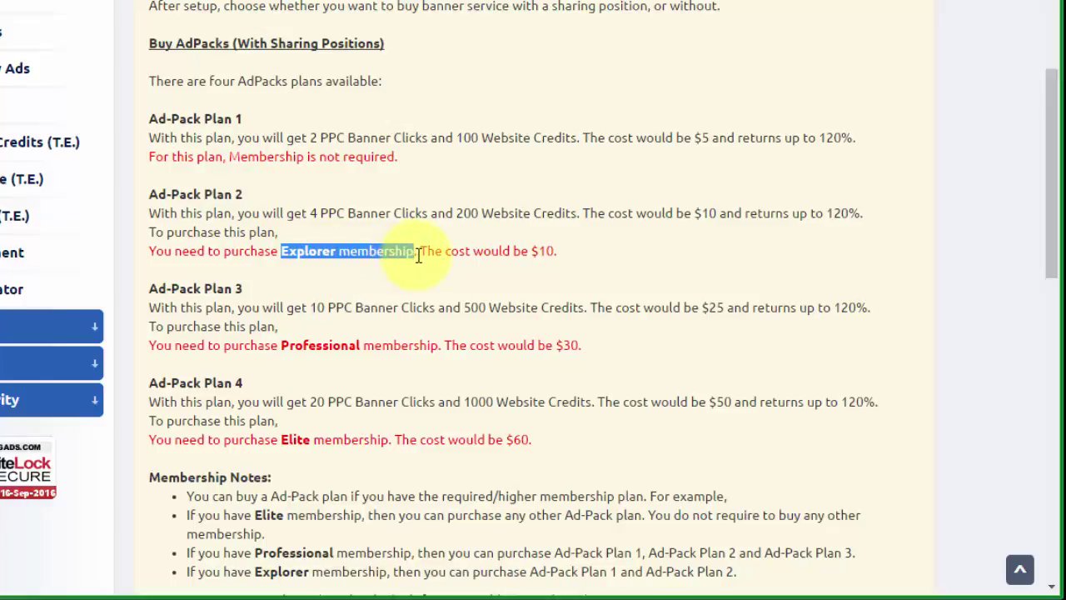
left_click_drag(521, 252, 581, 258)
left_click(546, 250)
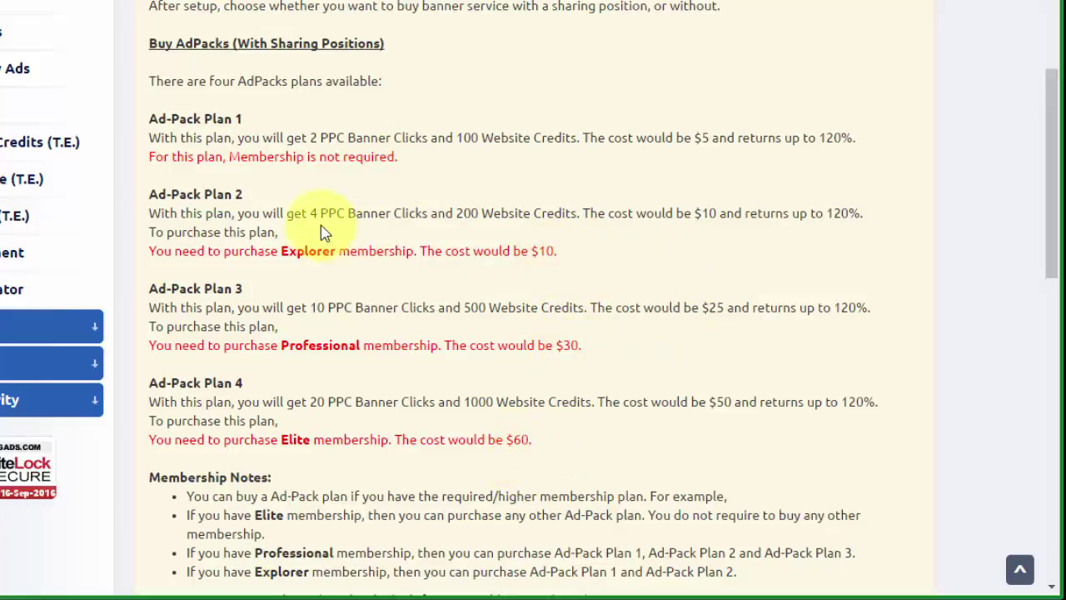
left_click_drag(216, 214, 376, 250)
mouse_move(178, 288)
left_mouse_down()
mouse_move(263, 296)
mouse_move(341, 358)
mouse_move(405, 361)
left_mouse_up()
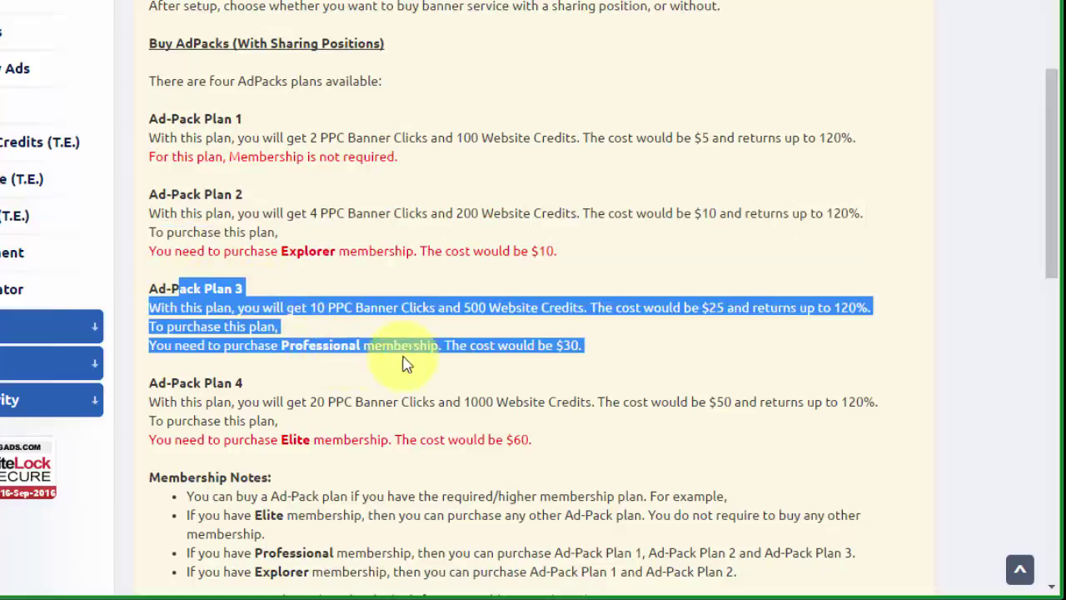
left_click(433, 363)
left_click_drag(592, 344, 560, 345)
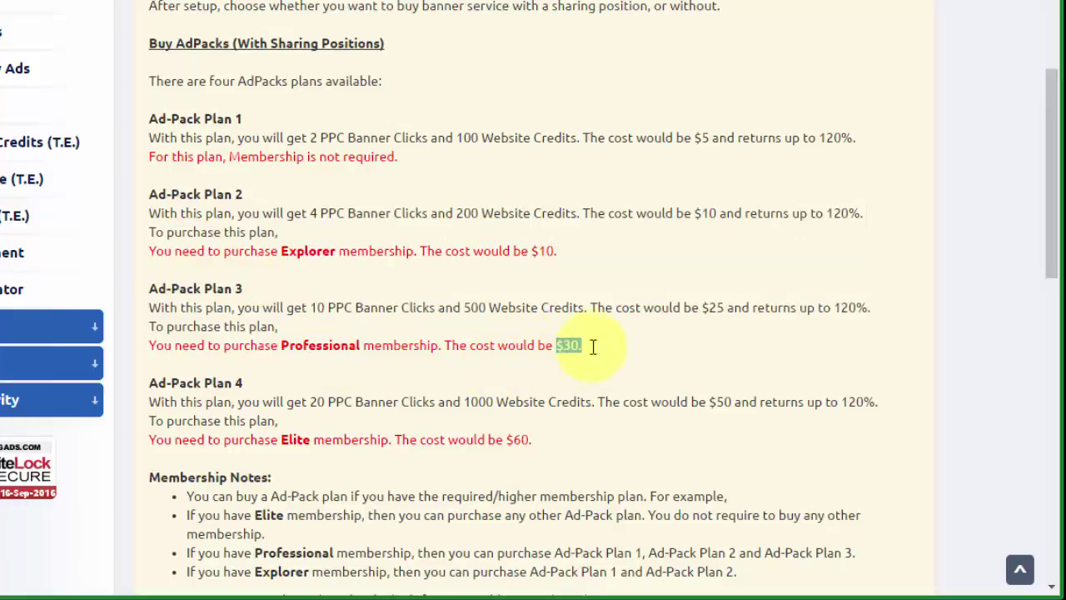
left_click_drag(223, 383, 250, 384)
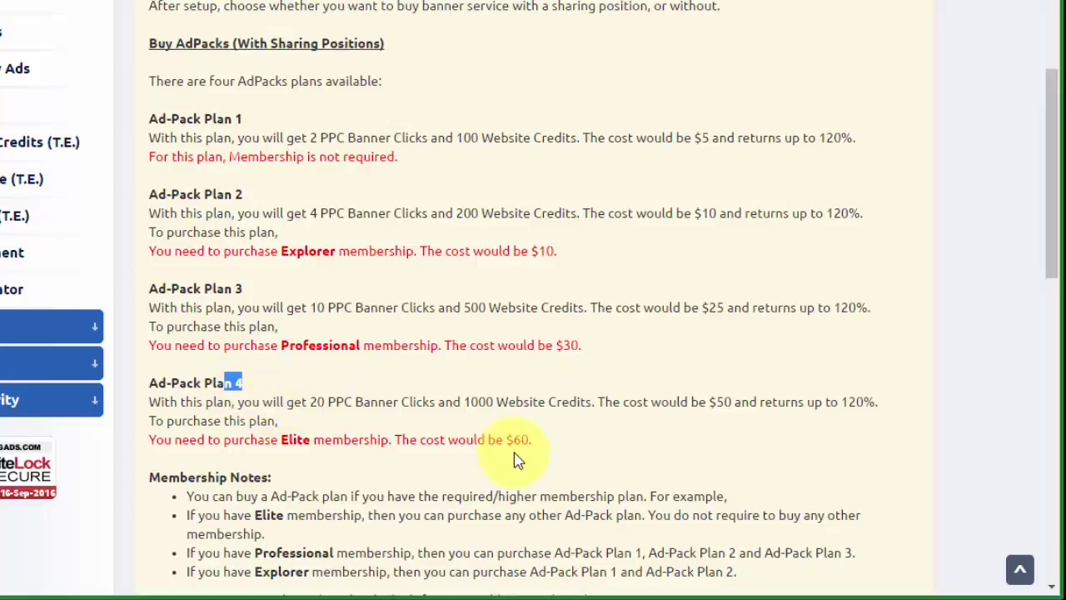
left_click_drag(532, 441, 505, 441)
left_click(583, 452)
left_click_drag(583, 347, 566, 345)
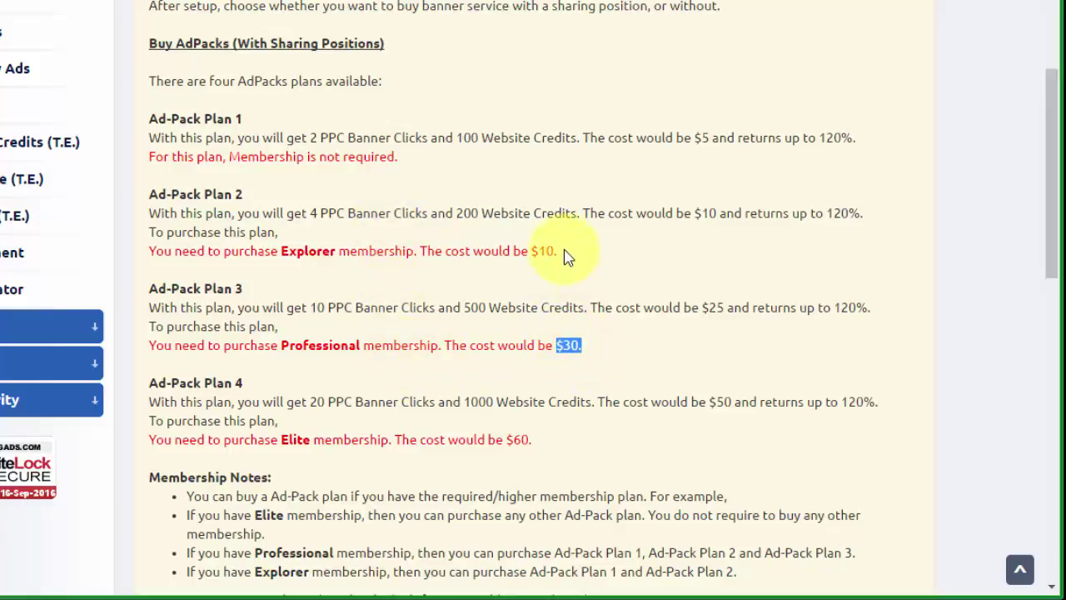
left_click_drag(557, 251, 534, 250)
left_click(586, 274)
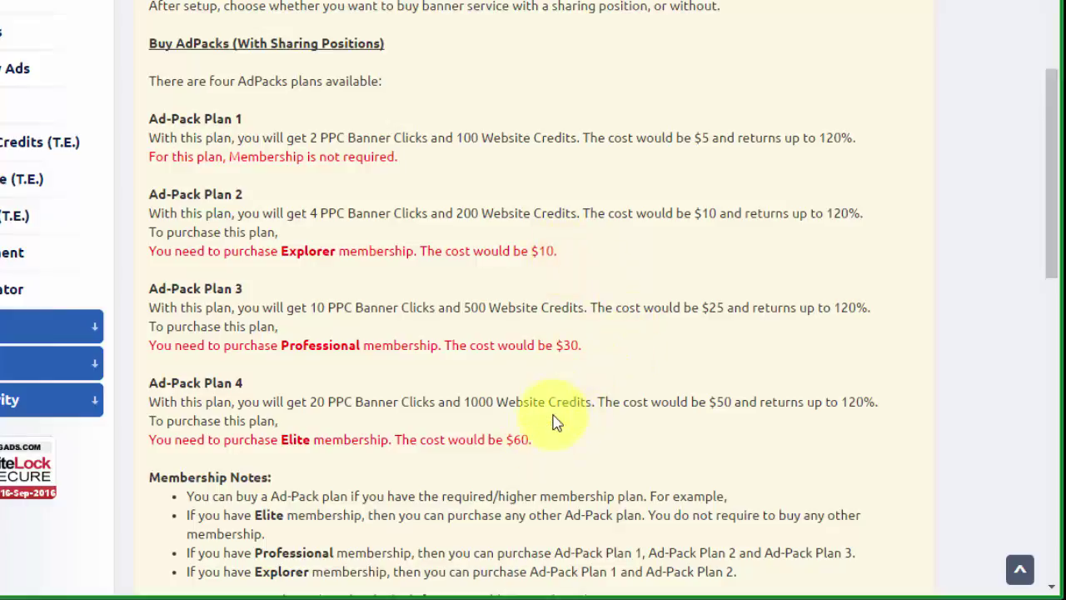
left_click_drag(532, 436, 505, 439)
left_click(556, 450)
left_click_drag(538, 446, 517, 439)
left_click(531, 459)
scroll(652, 358, "down", 2)
scroll(652, 358, "down", 4)
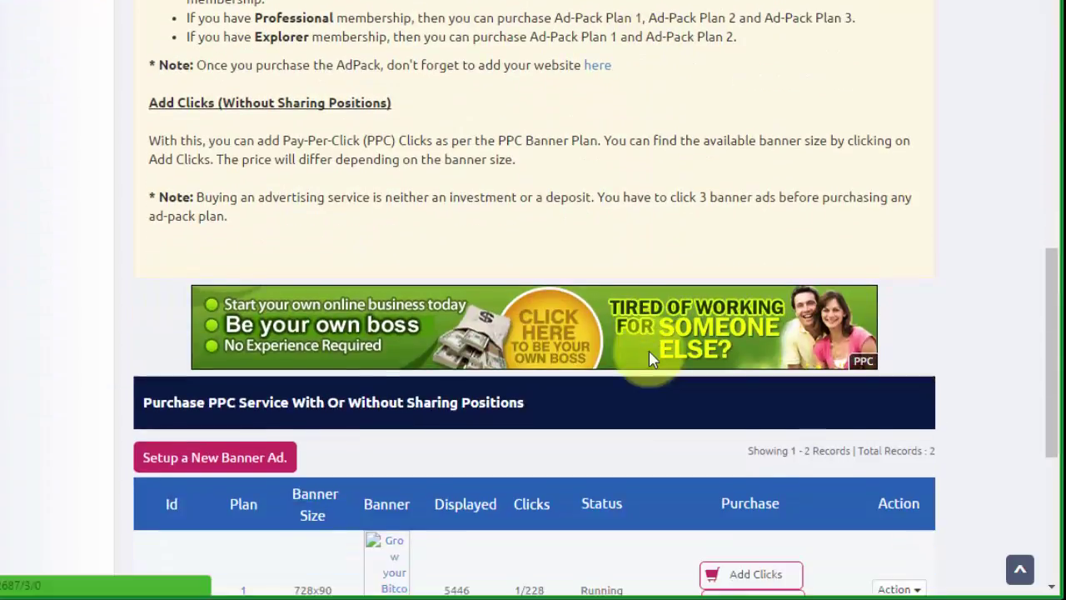
scroll(652, 359, "up", 4)
scroll(652, 358, "up", 3)
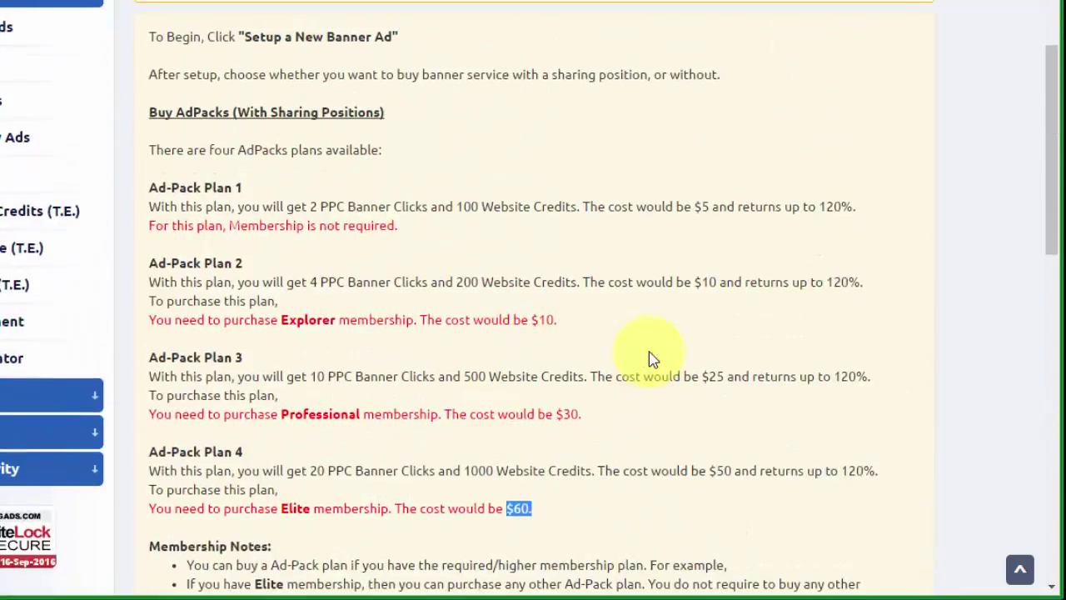
scroll(652, 358, "down", 4)
scroll(652, 359, "down", 3)
scroll(652, 358, "down", 2)
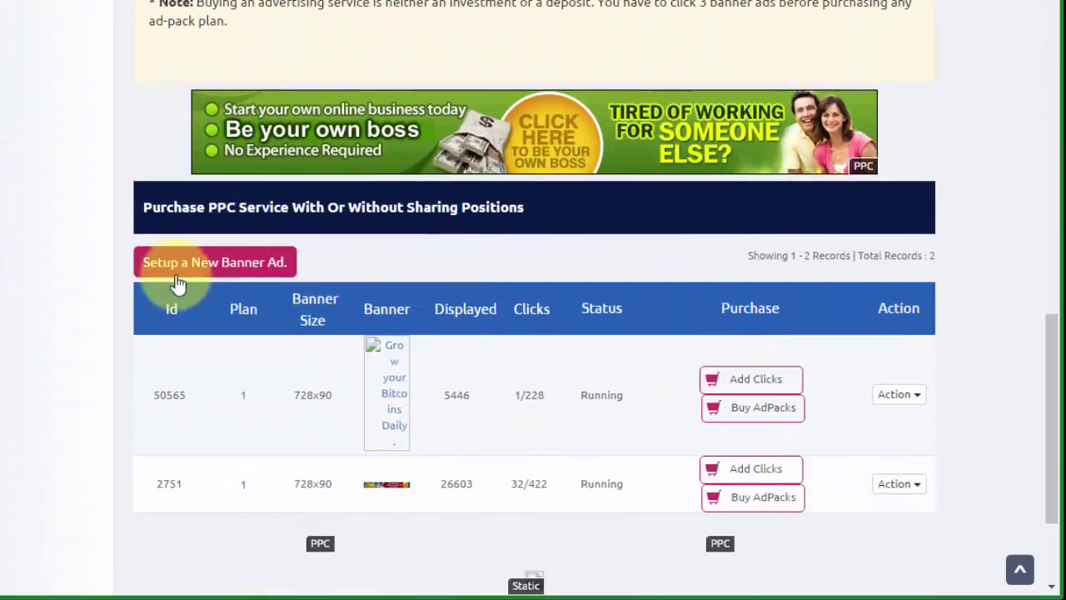
Start a new PPC banner ad and set its Banner Size to 728X90
left_click(264, 273)
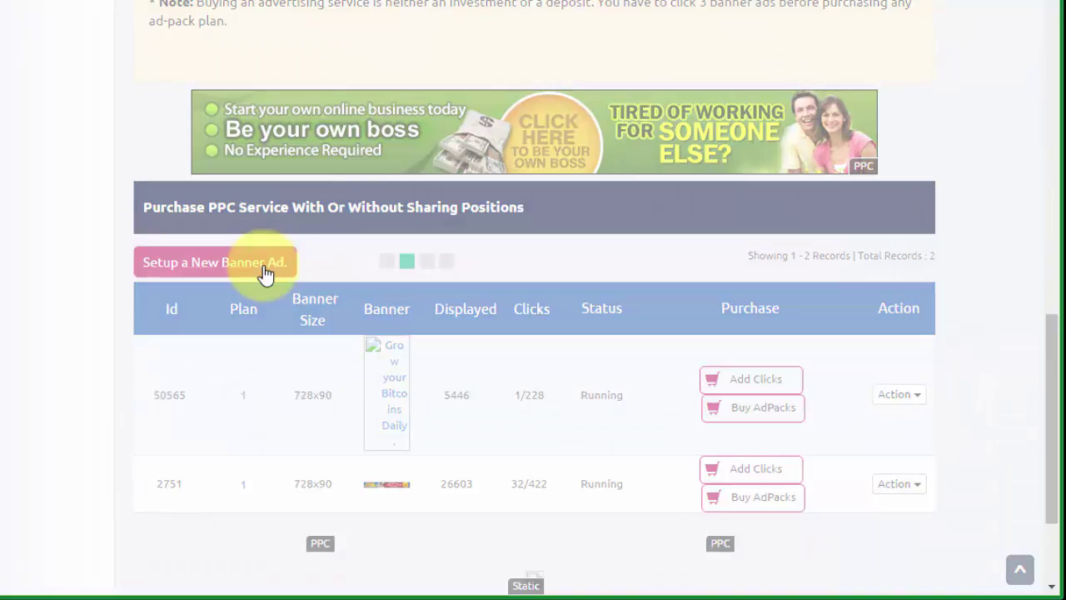
scroll(558, 212, "up", 2)
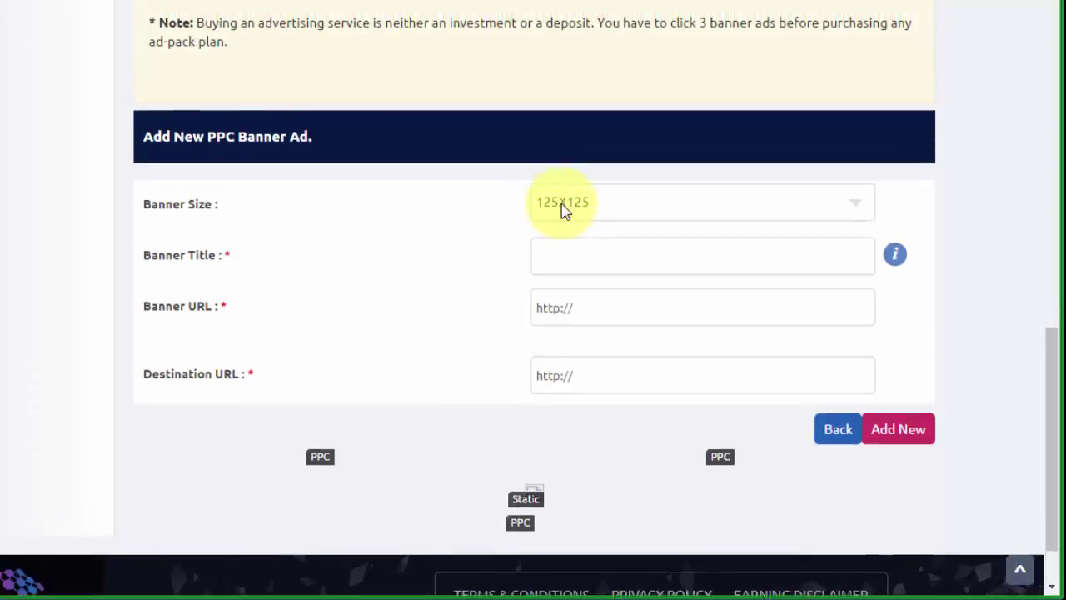
scroll(551, 283, "down", 1)
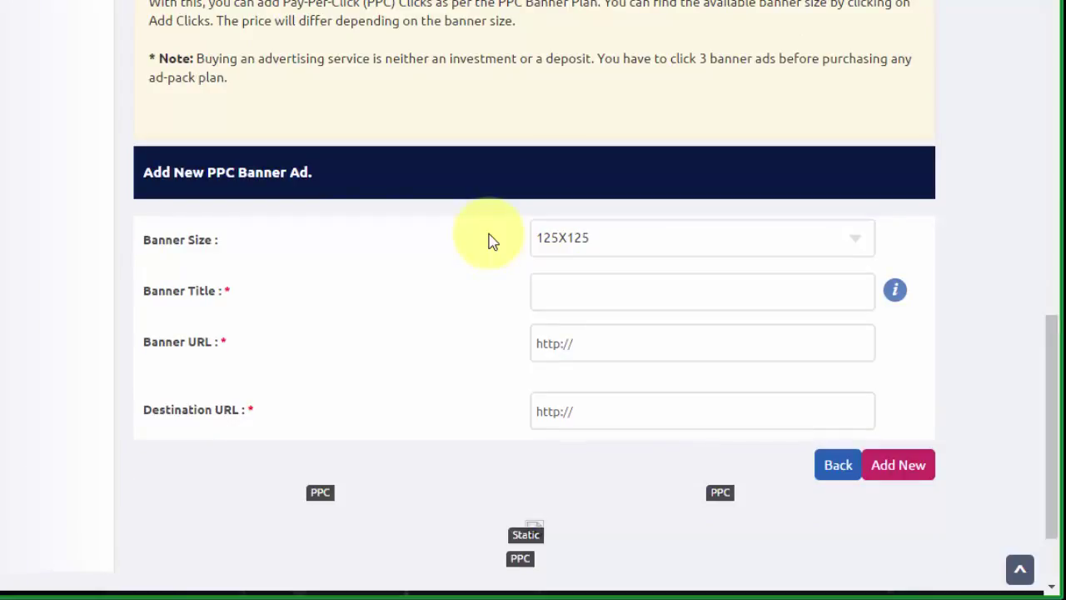
left_click(596, 250)
left_click(595, 300)
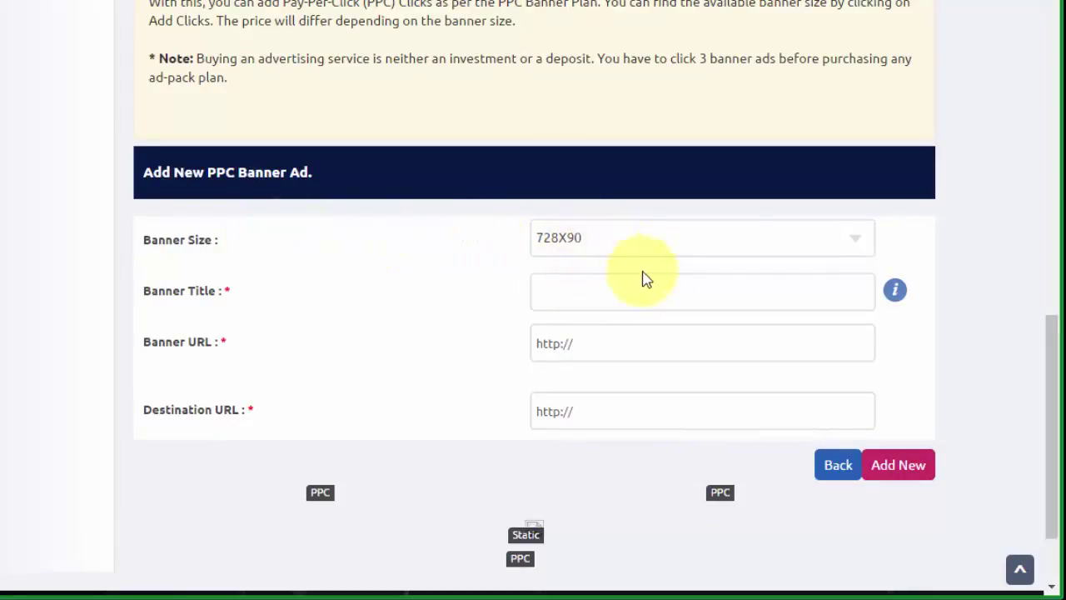
left_click(605, 241)
left_click(511, 268)
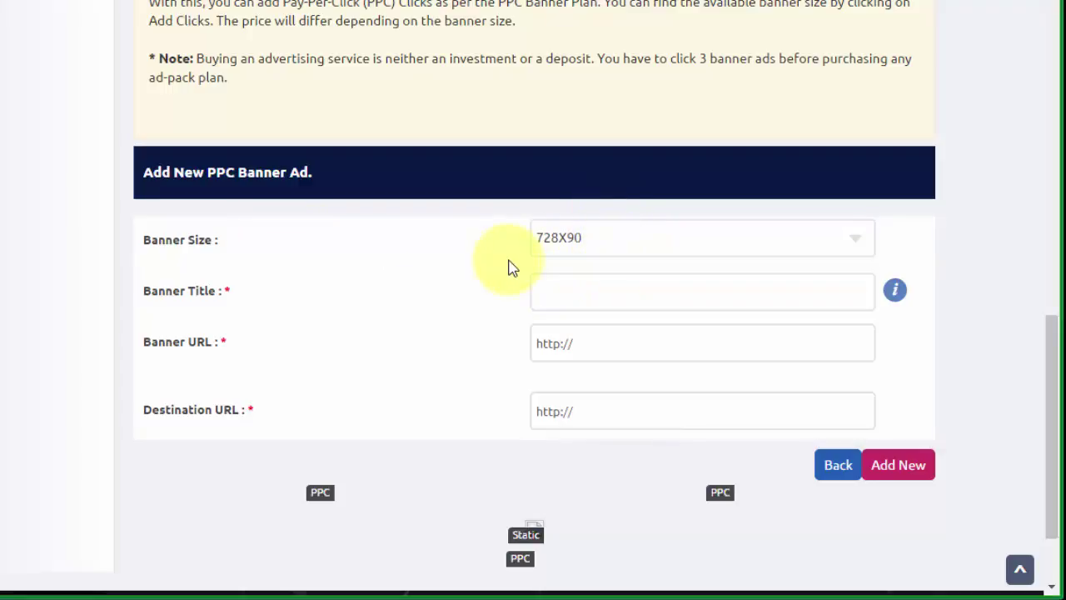
Check the banner title, Banner URL and Destination URL fields of the form
left_click(607, 289)
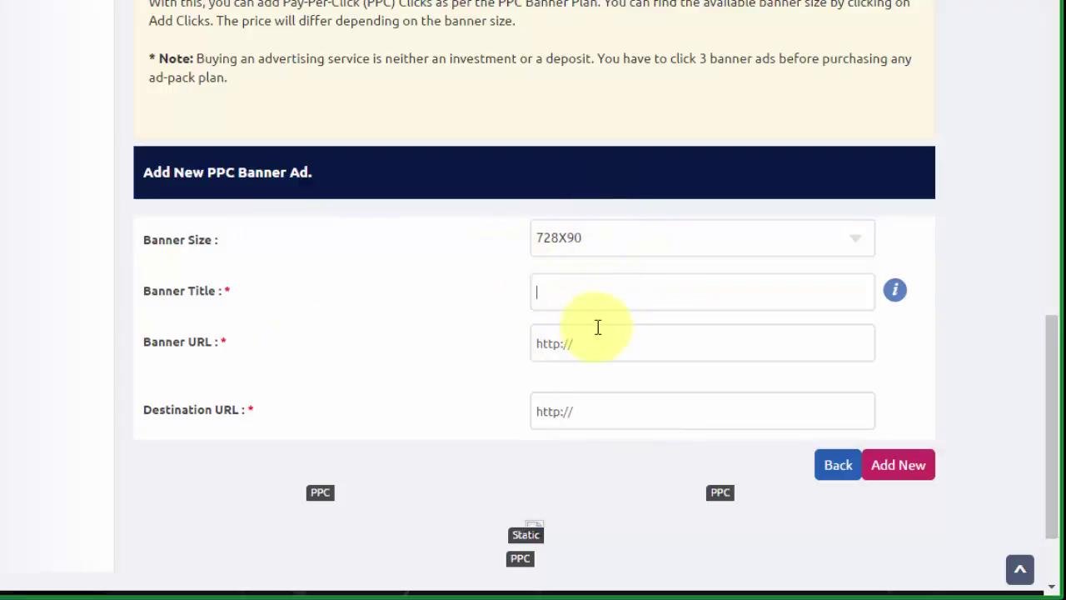
left_click_drag(627, 352, 522, 346)
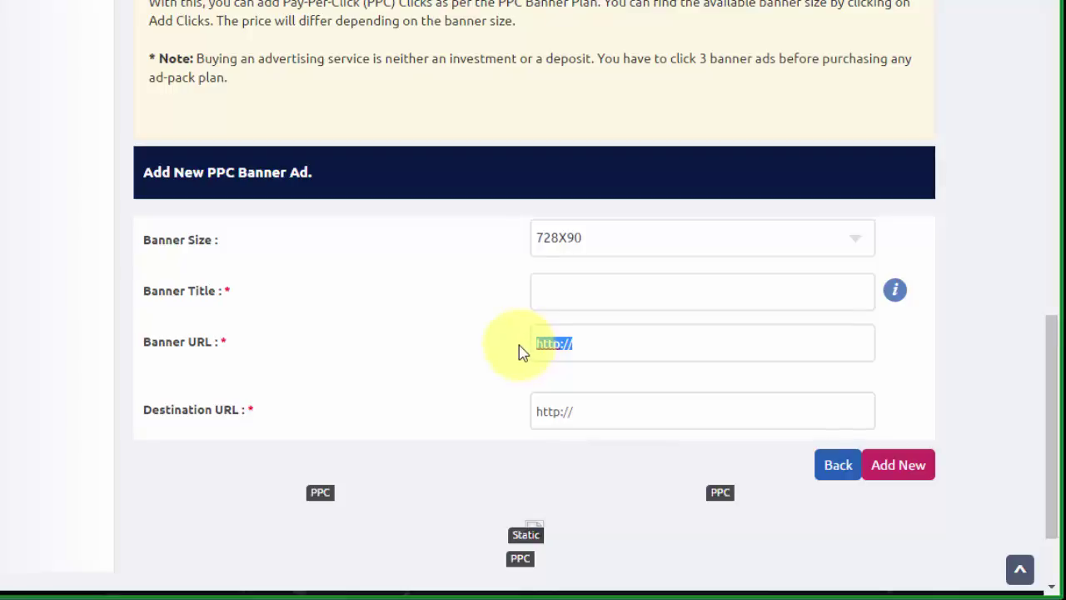
left_click(493, 356)
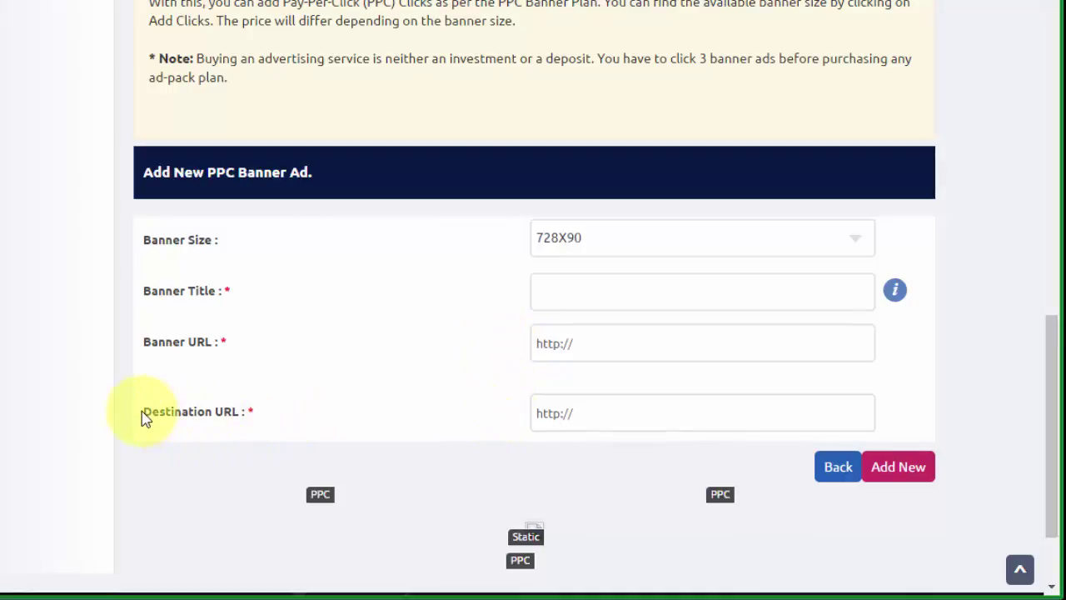
left_click_drag(143, 417, 241, 411)
left_click(344, 460)
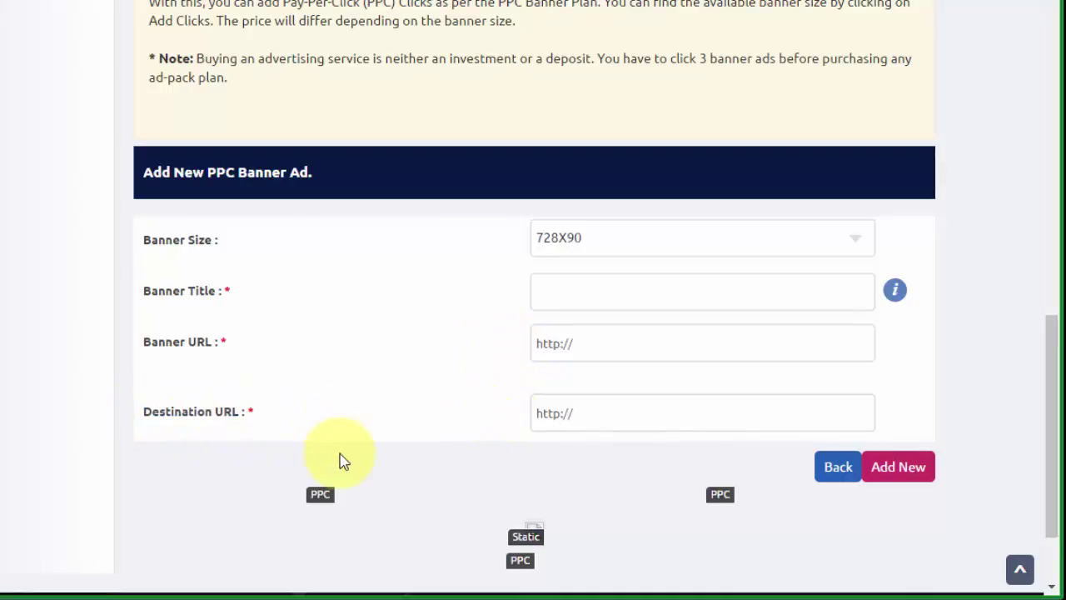
Scroll through the rest of the 728X90 banner form, including the Destination URL placeholder
scroll(344, 461, "up", 15)
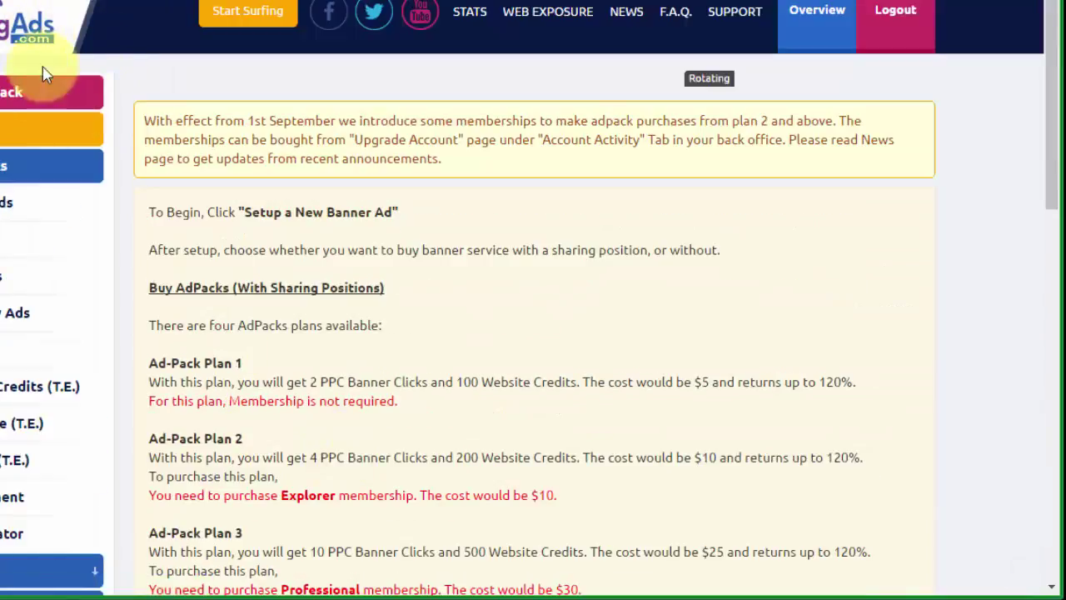
scroll(495, 287, "down", 3)
scroll(494, 287, "down", 2)
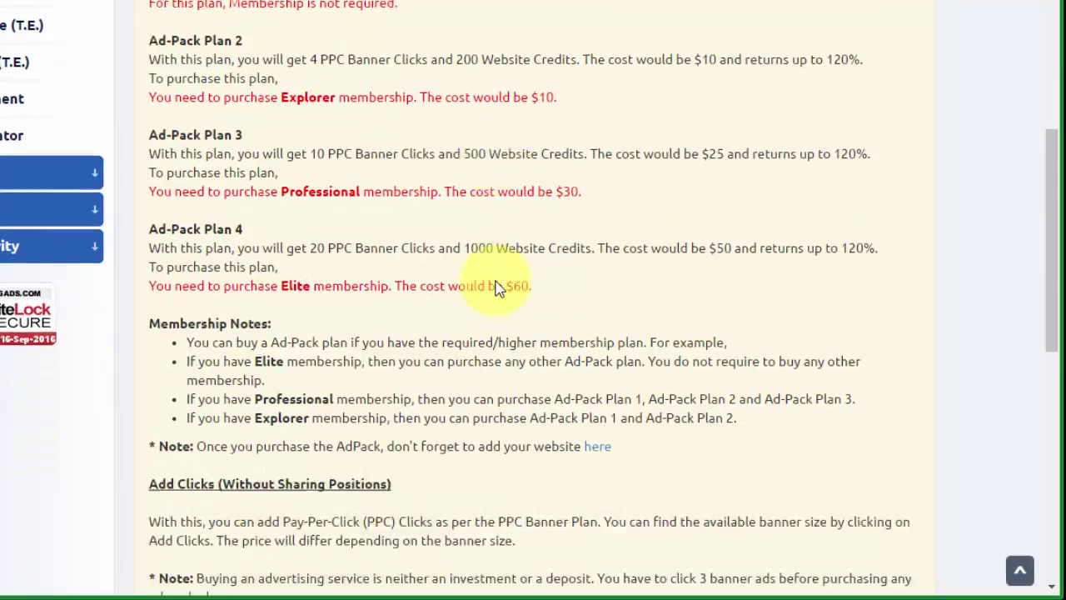
scroll(494, 287, "down", 4)
scroll(495, 287, "down", 3)
scroll(495, 288, "down", 2)
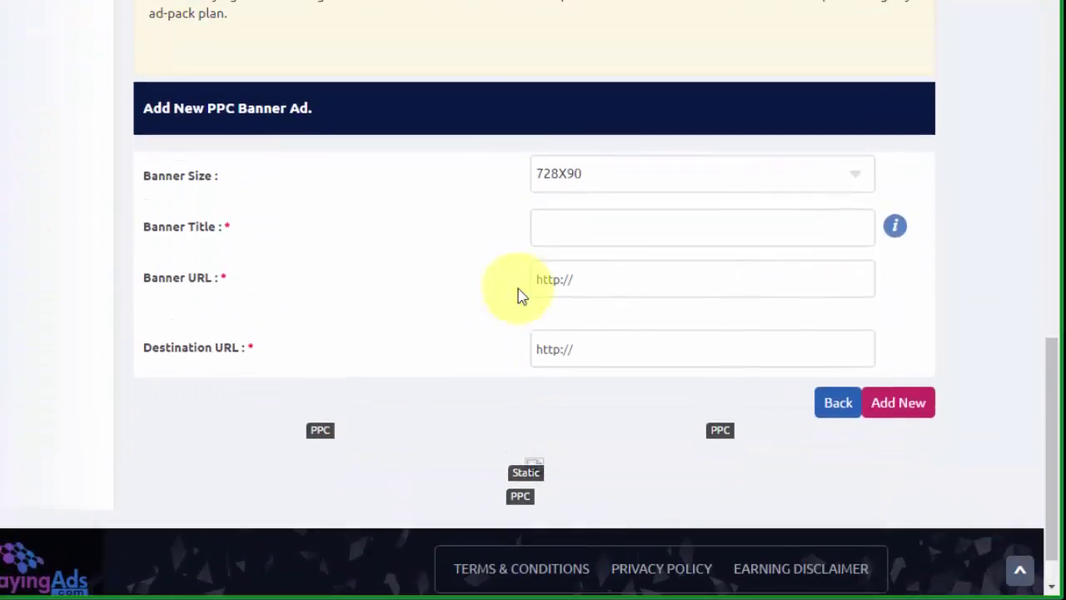
left_click_drag(617, 356, 490, 346)
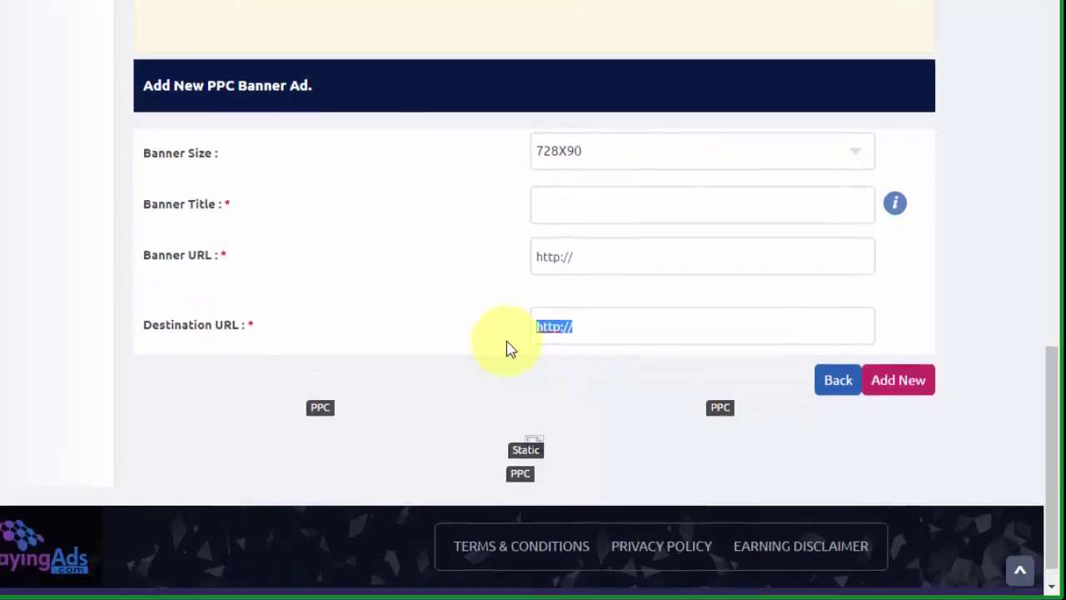
scroll(510, 349, "up", 10)
scroll(511, 349, "down", 10)
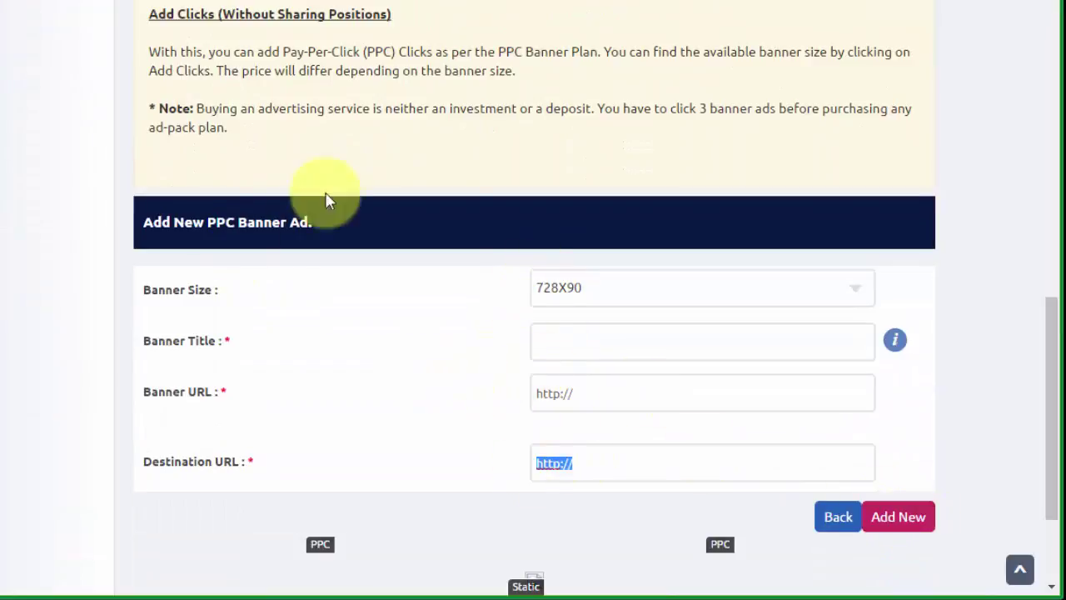
scroll(571, 350, "down", 2)
scroll(296, 159, "up", 10)
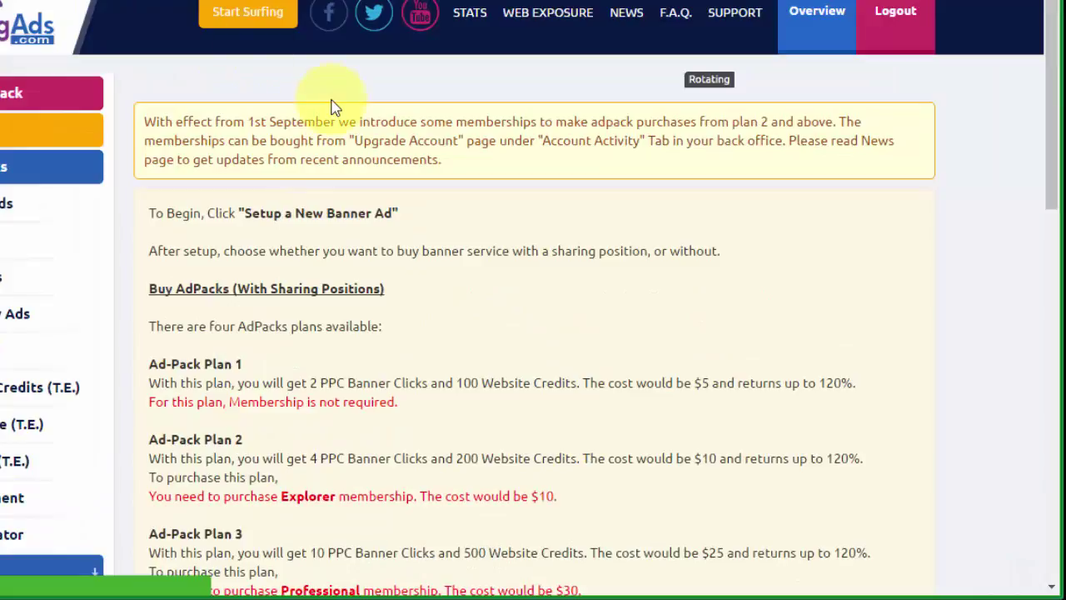
scroll(452, 195, "up", 3)
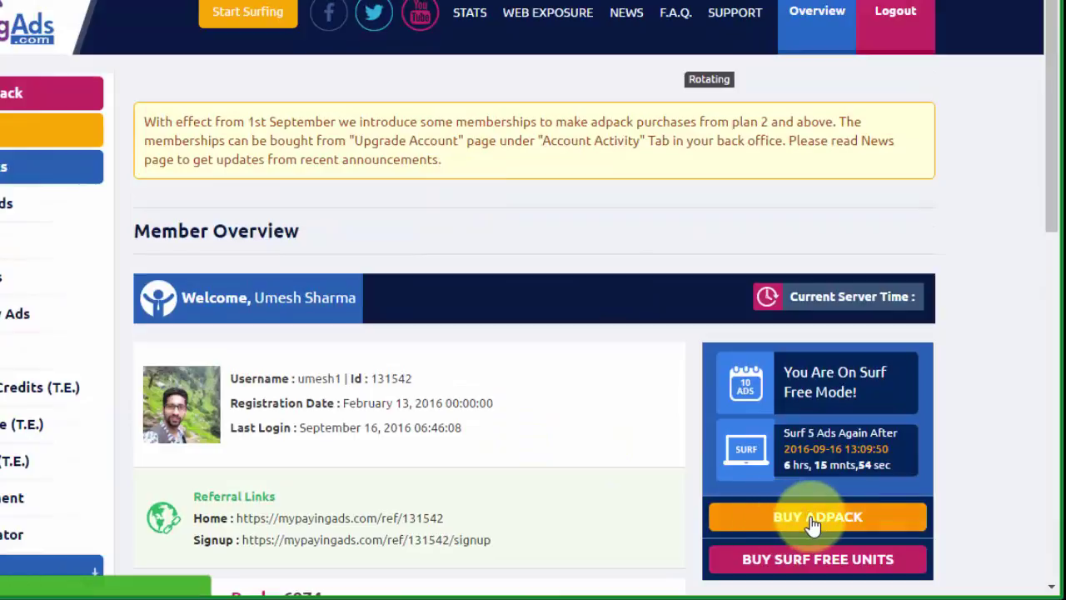
Go to Purchase AdPack, review the banner list, and bring up the Ad-Pack plans description
left_click(812, 523)
scroll(616, 374, "down", 4)
scroll(619, 374, "down", 4)
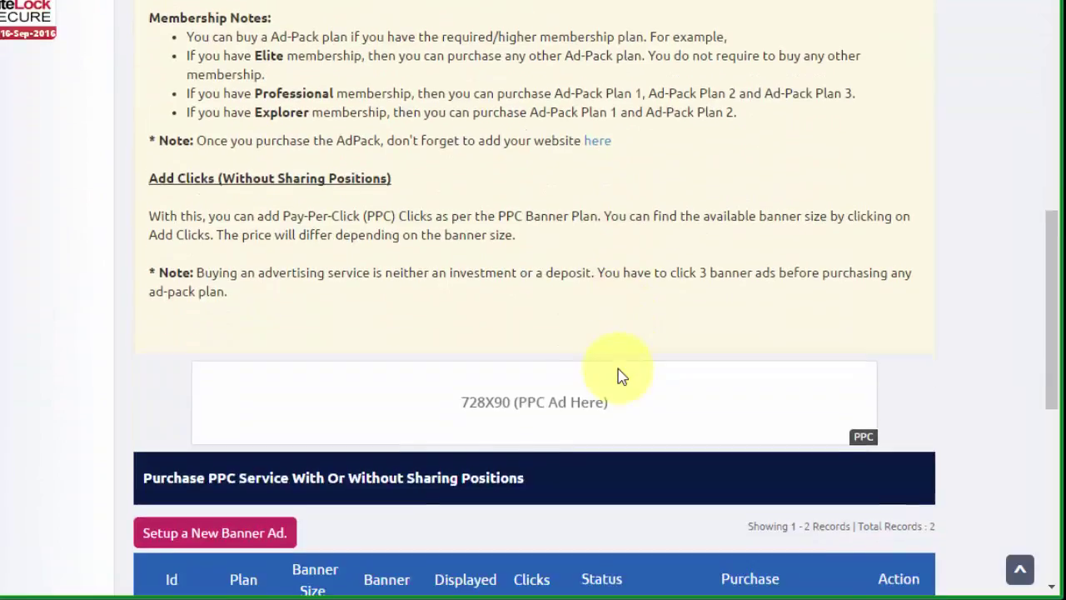
scroll(619, 373, "down", 3)
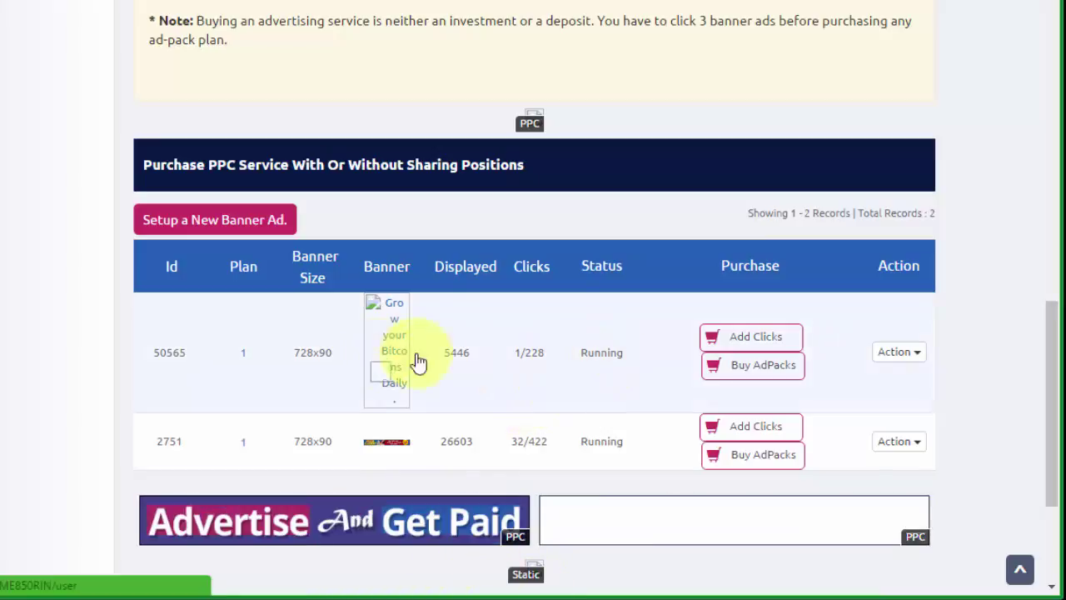
mouse_move(387, 450)
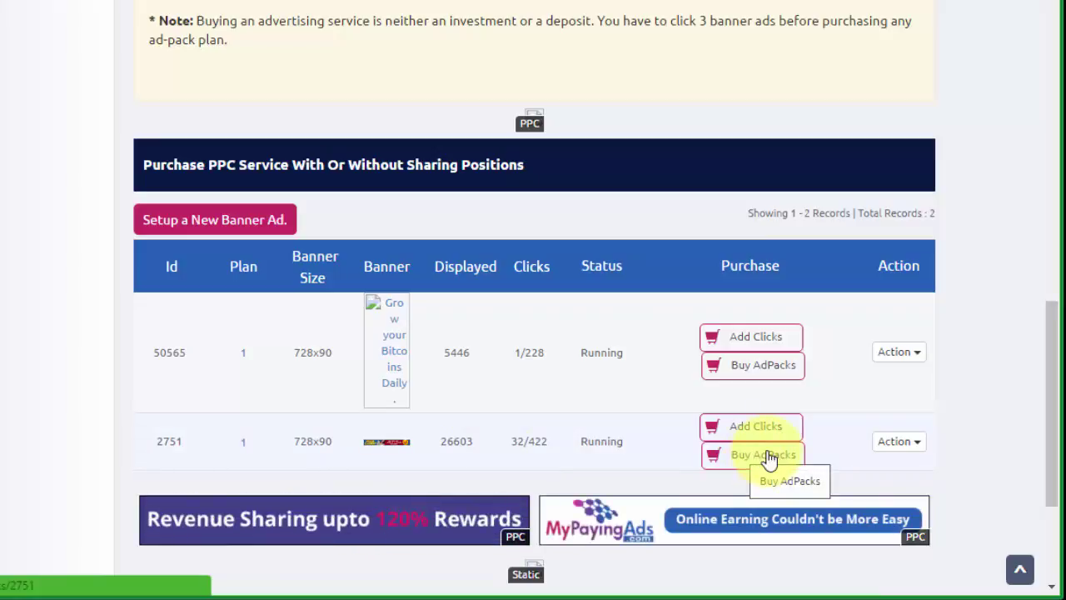
scroll(949, 400, "up", 1)
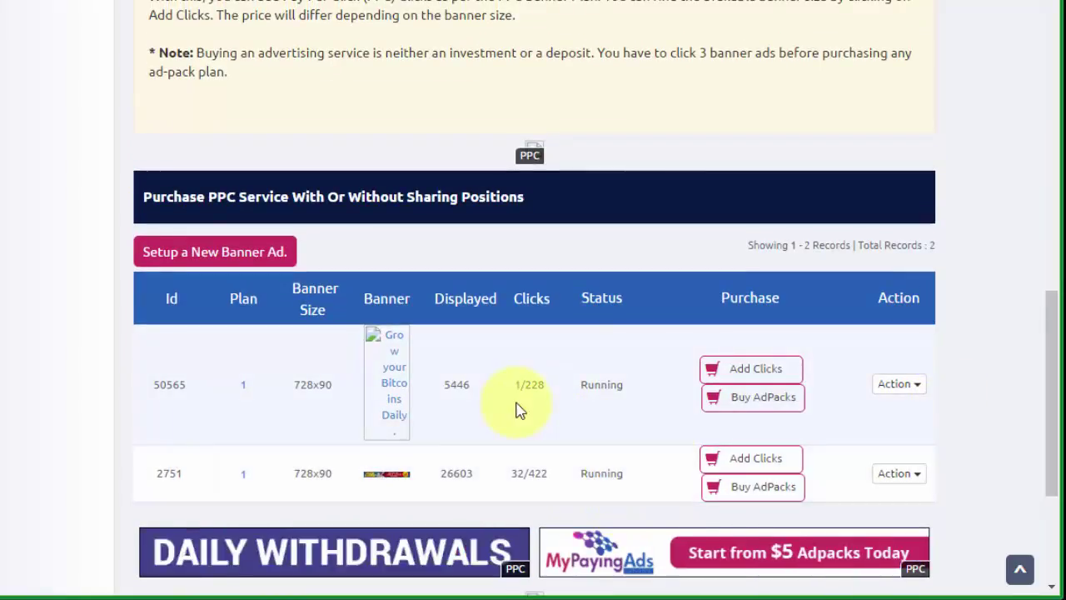
left_click(766, 407)
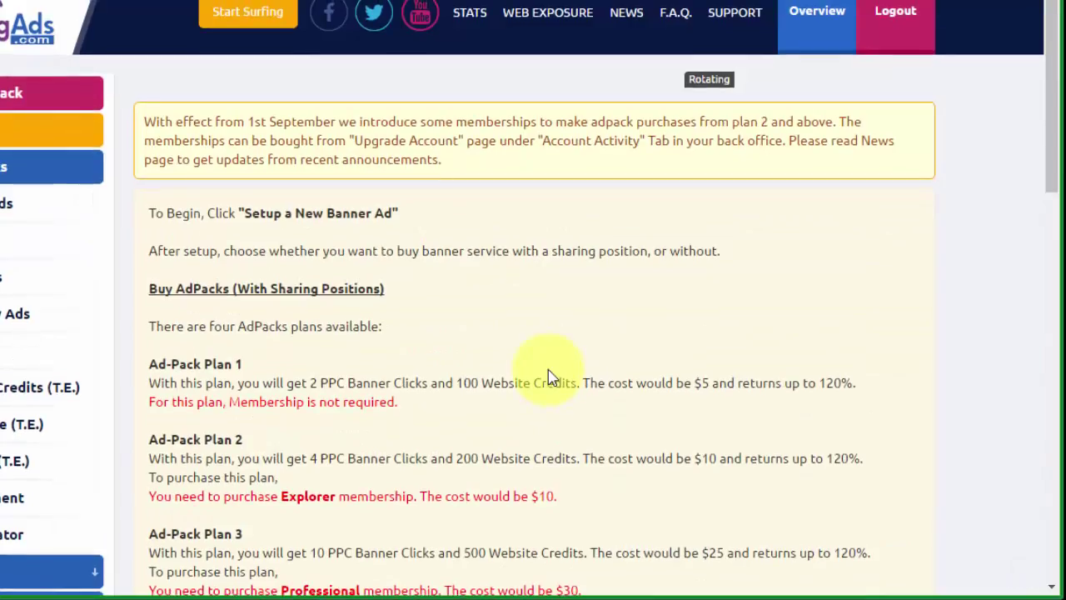
Return to the Member Overview and check the $22.84 earning balance and Commission Balance card
left_click(818, 17)
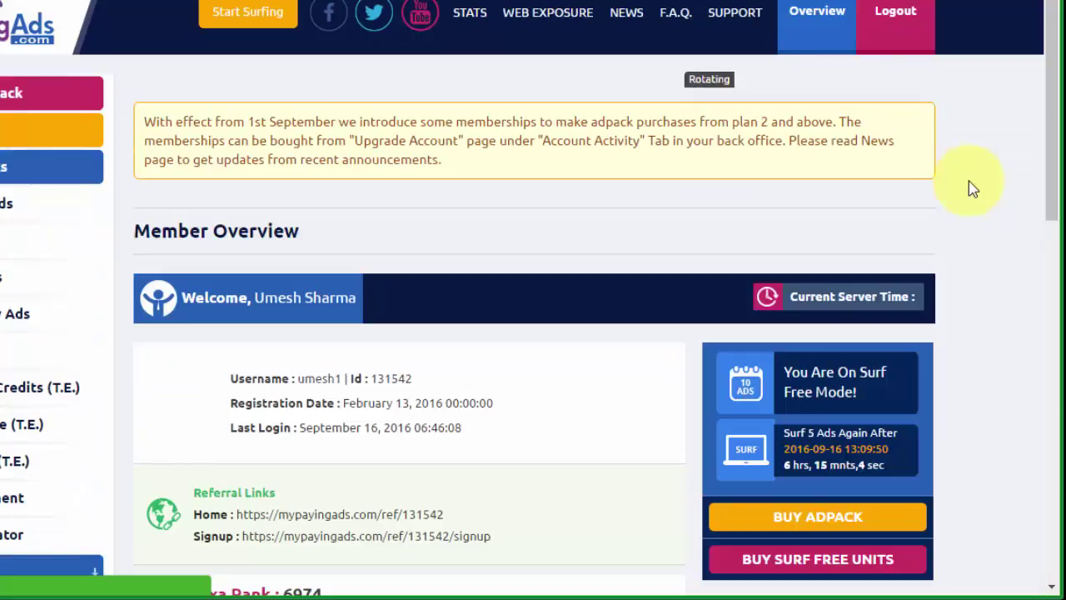
scroll(941, 189, "down", 3)
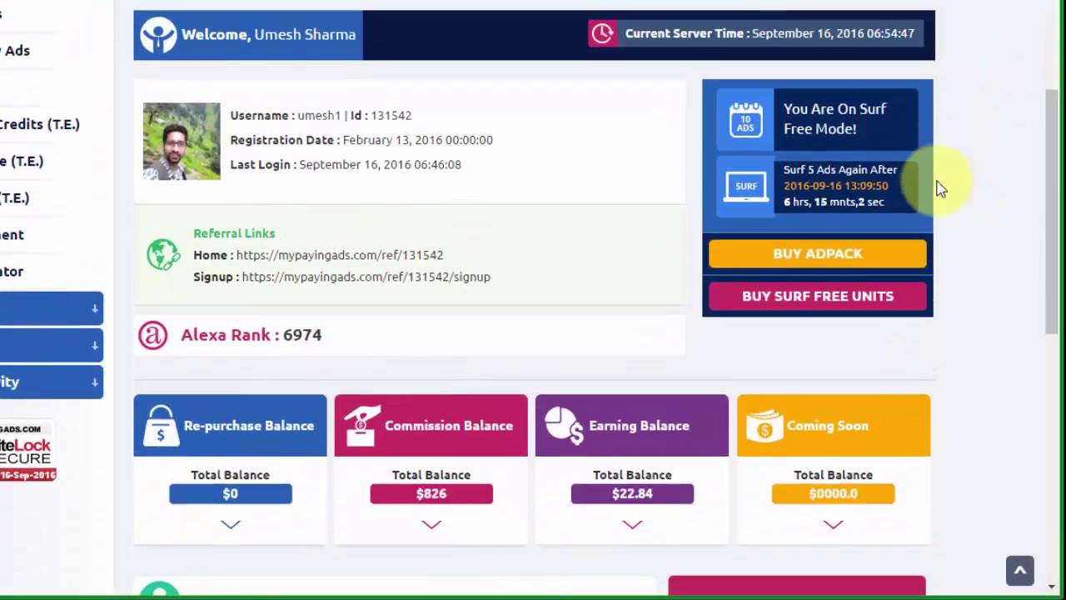
scroll(941, 189, "up", 3)
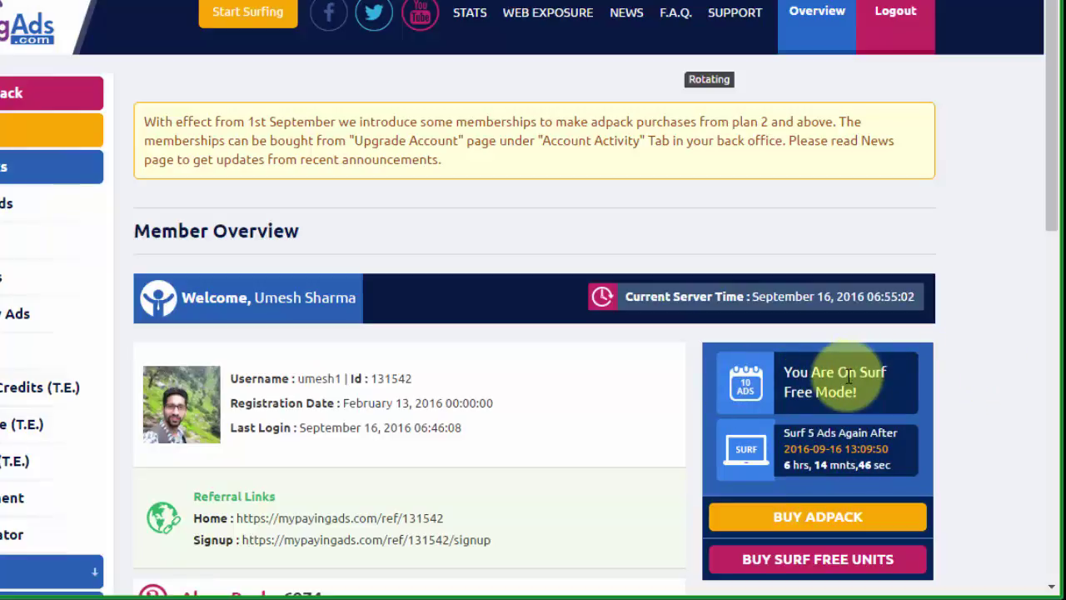
scroll(966, 371, "down", 1)
scroll(966, 371, "down", 3)
scroll(968, 374, "down", 3)
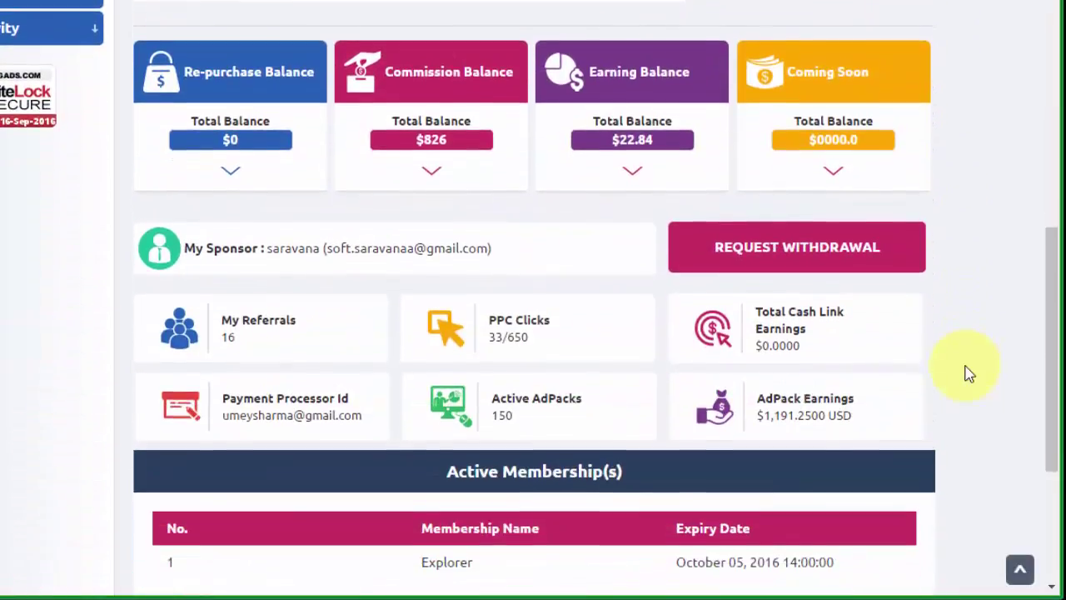
scroll(968, 374, "up", 2)
left_click_drag(588, 230, 694, 231)
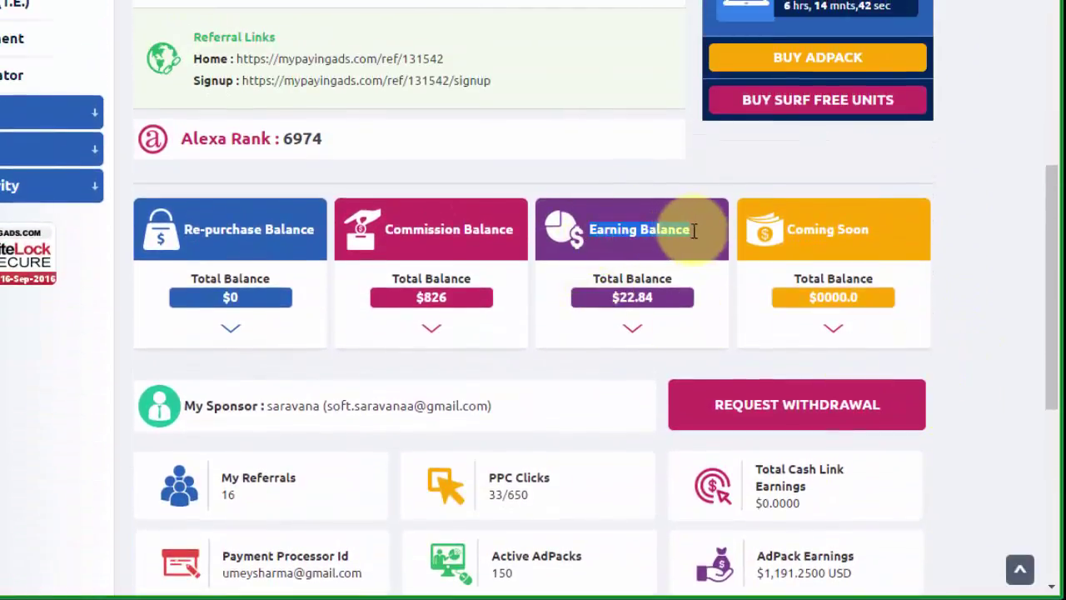
left_click_drag(613, 297, 656, 297)
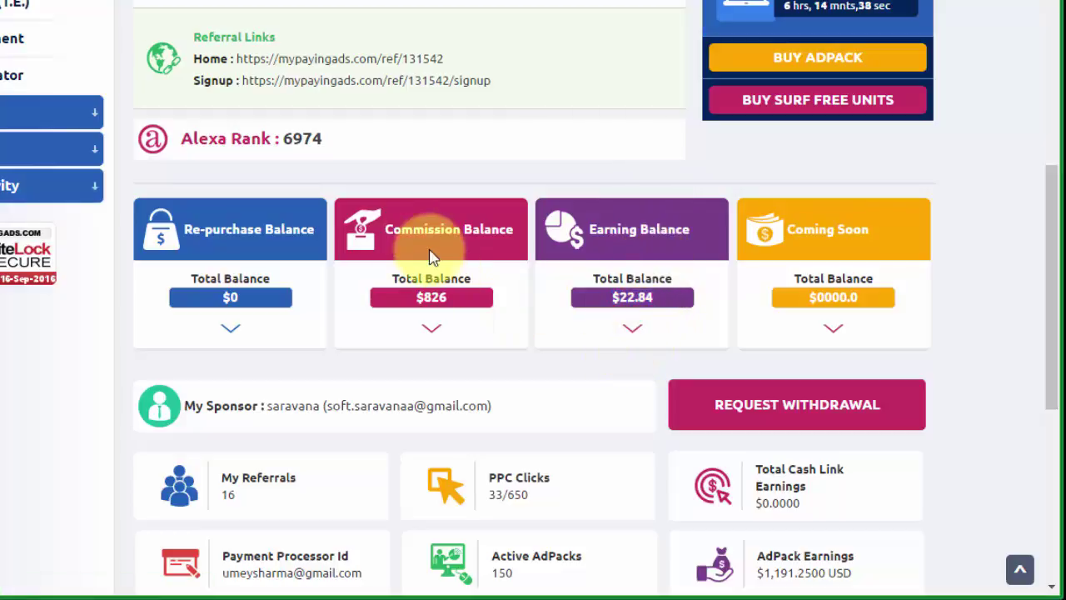
left_click_drag(402, 230, 513, 230)
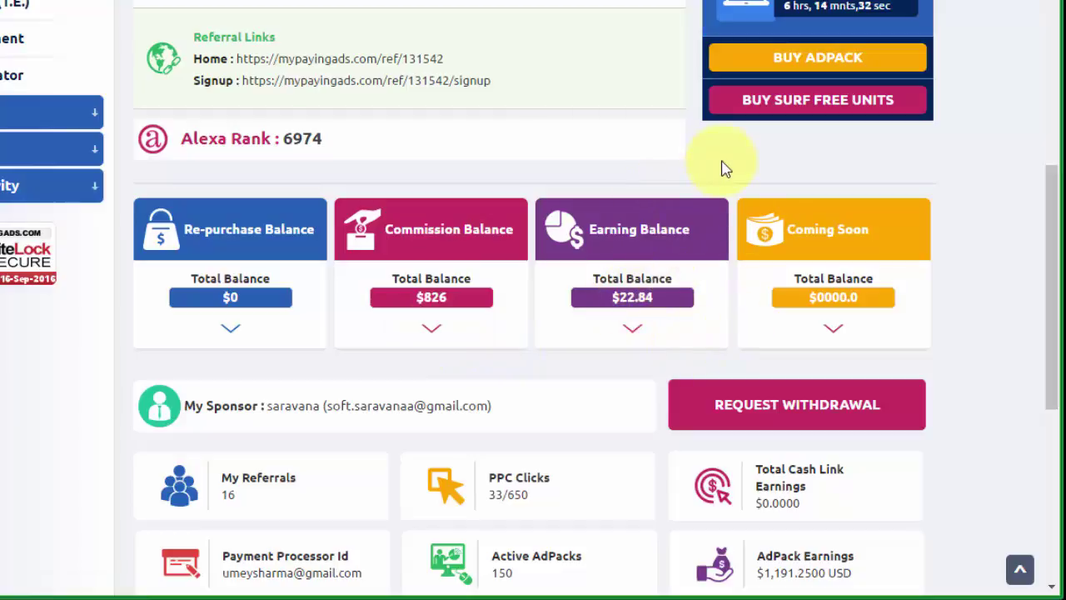
Show and hide the $826 commission balance breakdown by processor
scroll(723, 166, "up", 1)
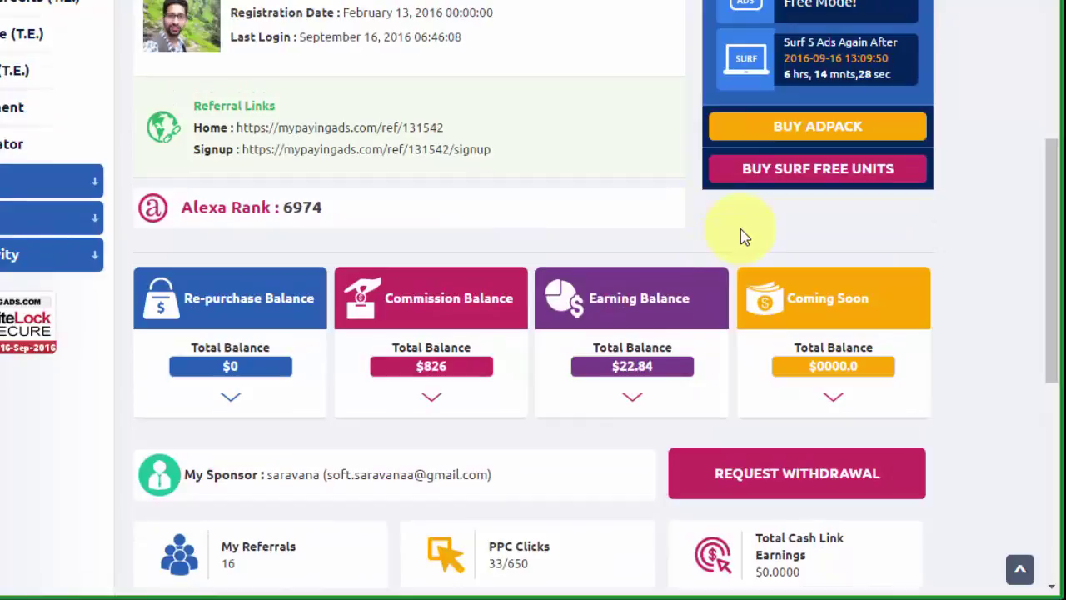
scroll(744, 237, "down", 3)
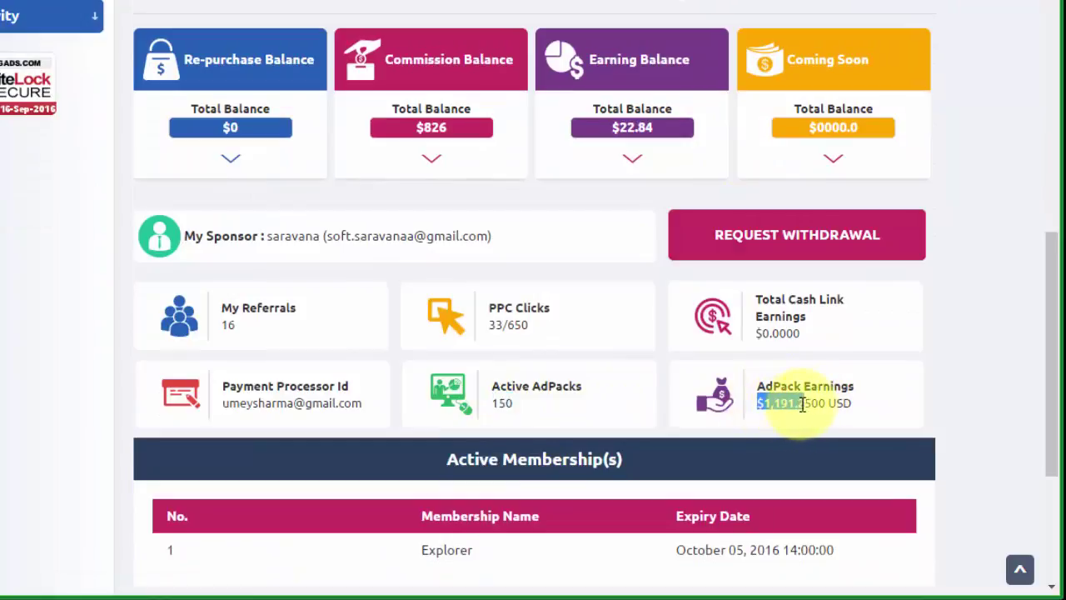
scroll(775, 406, "up", 2)
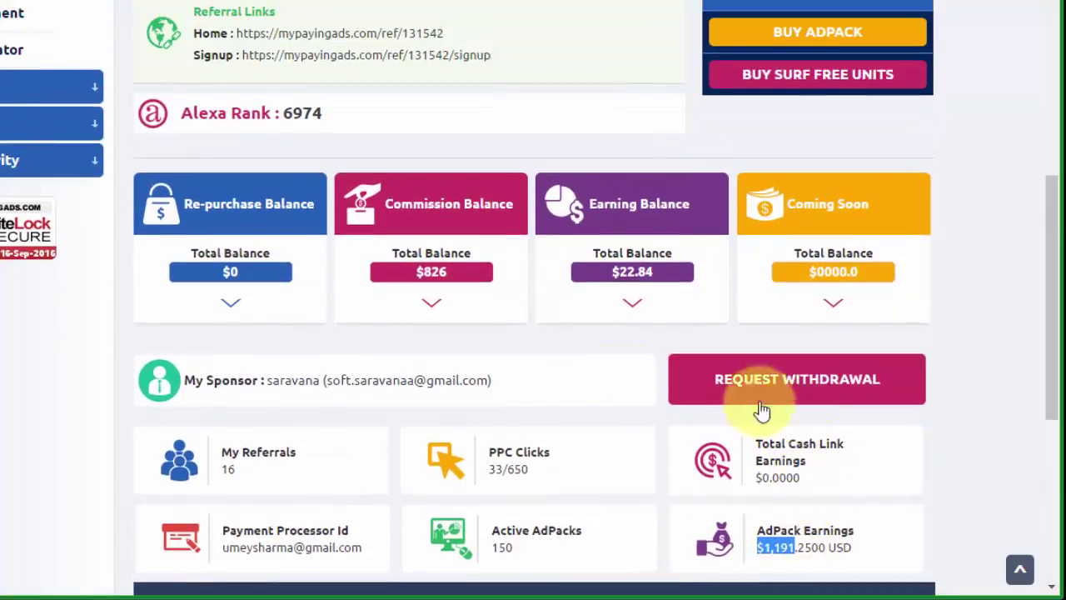
scroll(616, 366, "up", 2)
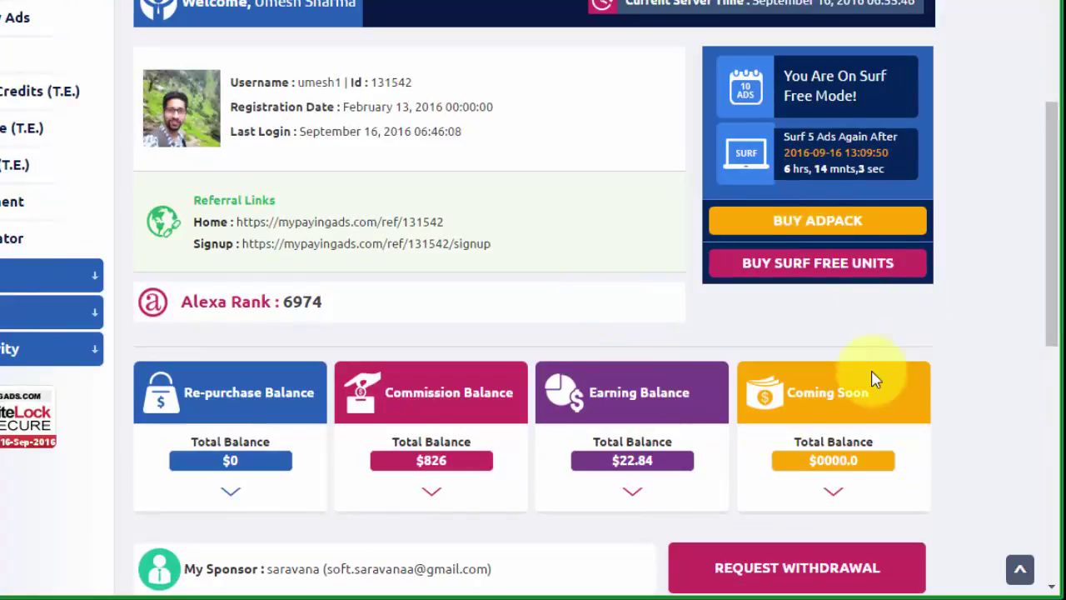
scroll(661, 485, "down", 1)
scroll(661, 485, "up", 2)
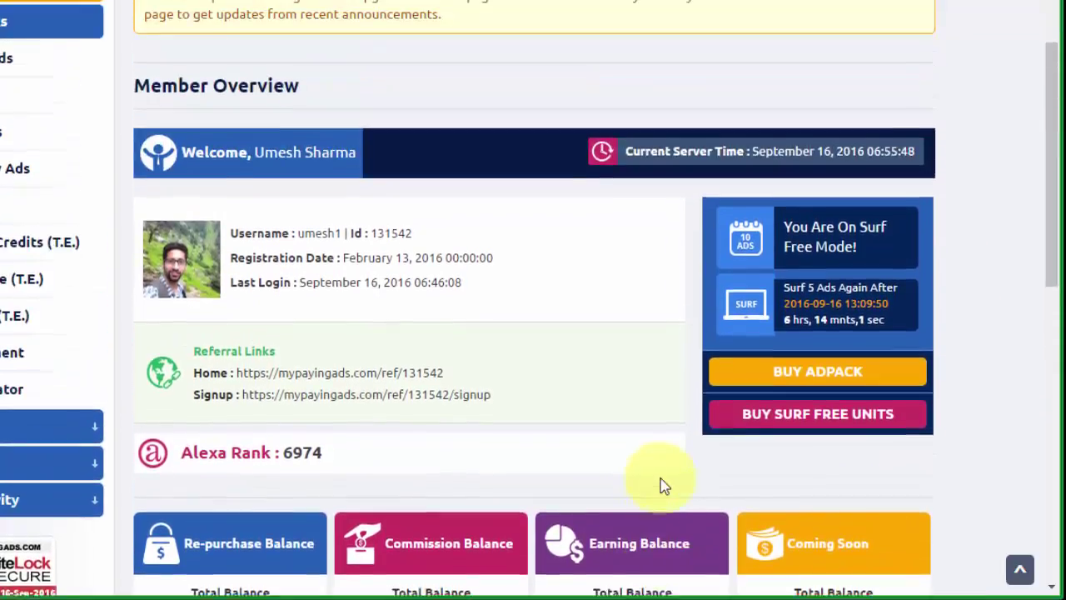
scroll(511, 375, "down", 4)
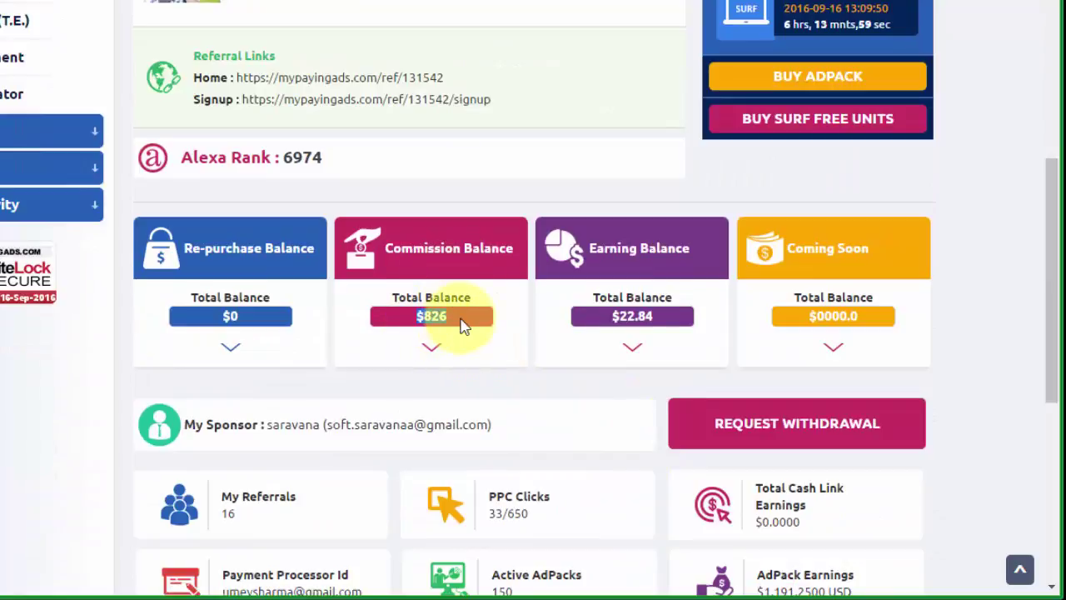
left_click(433, 348)
left_click(435, 350)
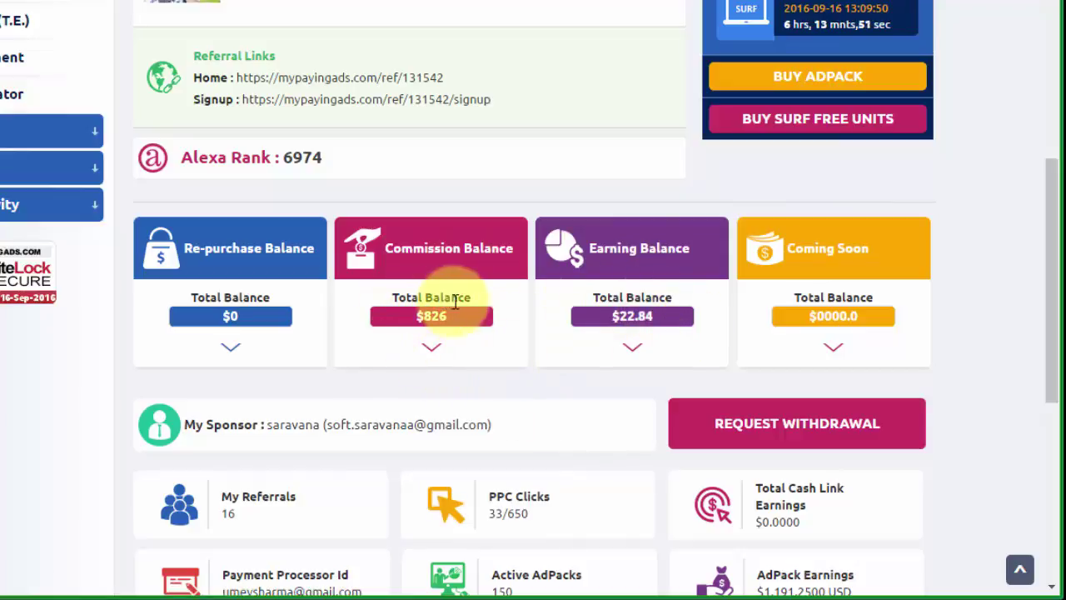
scroll(748, 334, "up", 3)
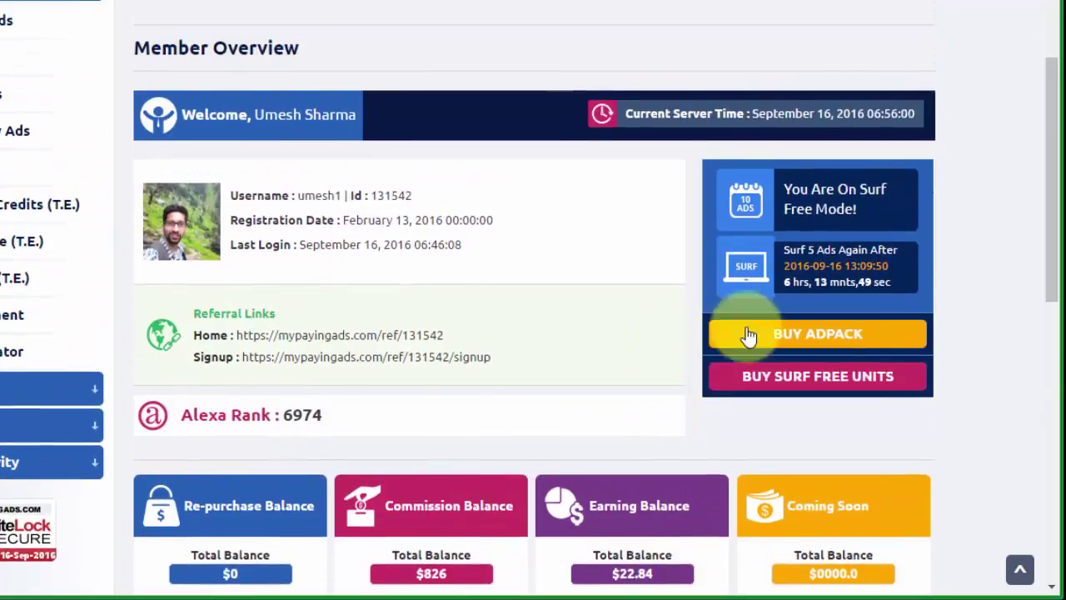
Go to the Banner Ad Packs page via BUY ADPACK and check the site's domain
left_click(827, 333)
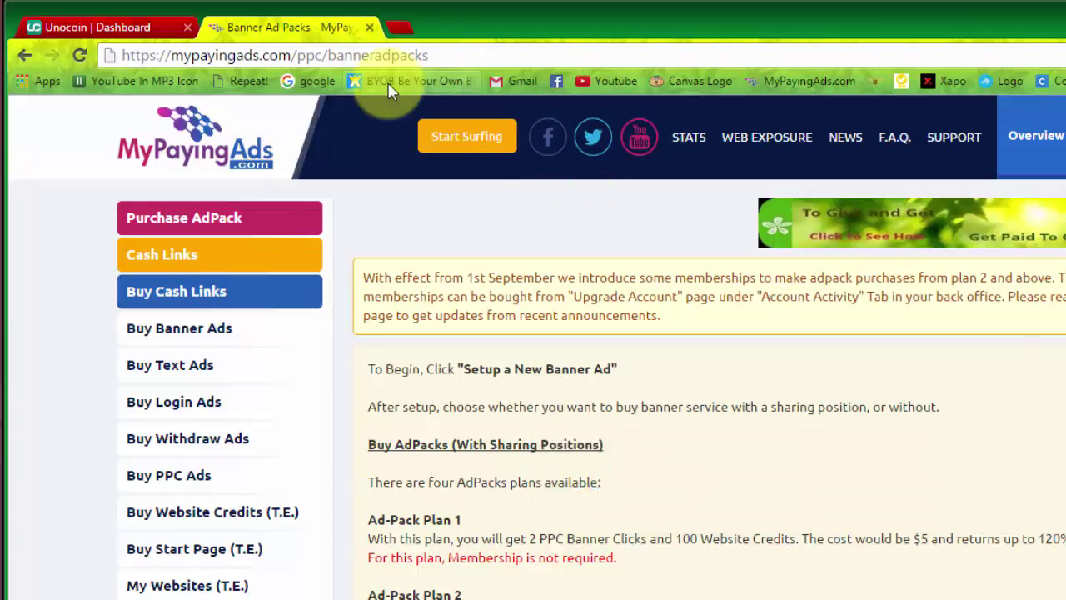
left_click_drag(291, 55, 166, 59)
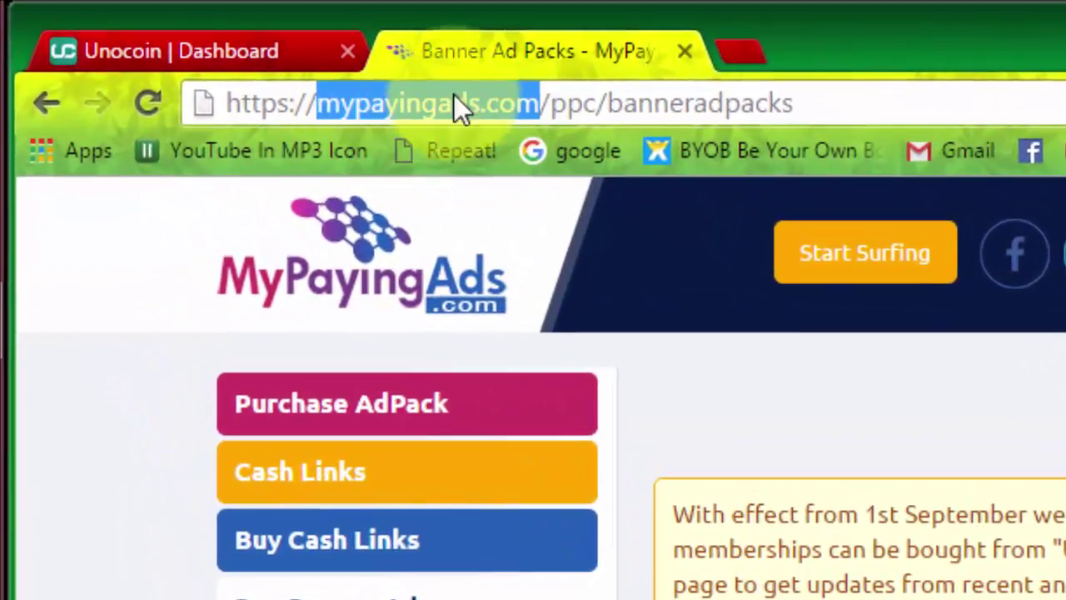
left_click(540, 103)
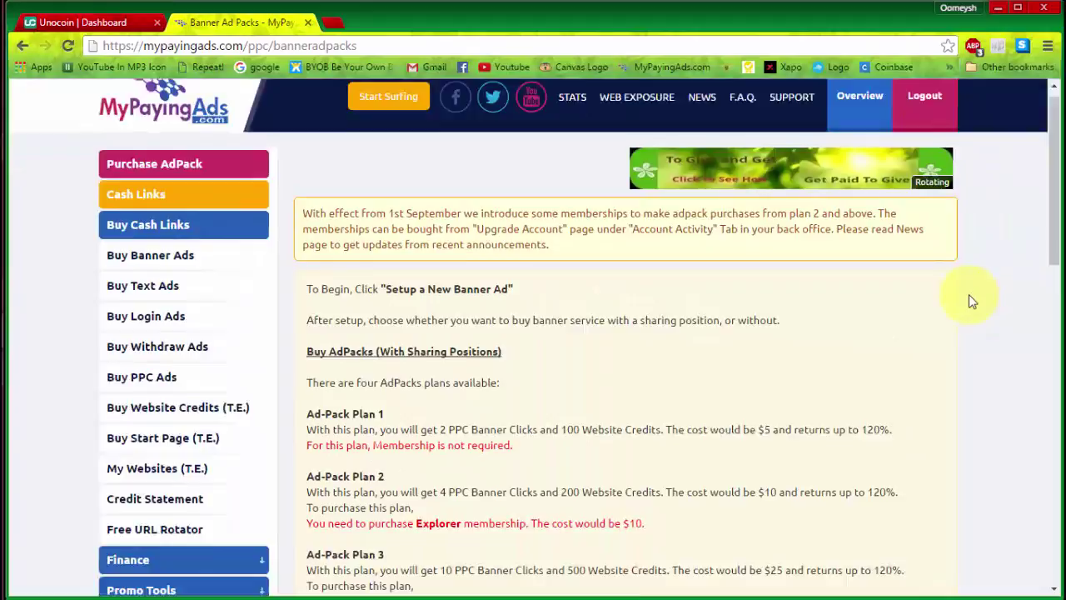
scroll(968, 296, "down", 2)
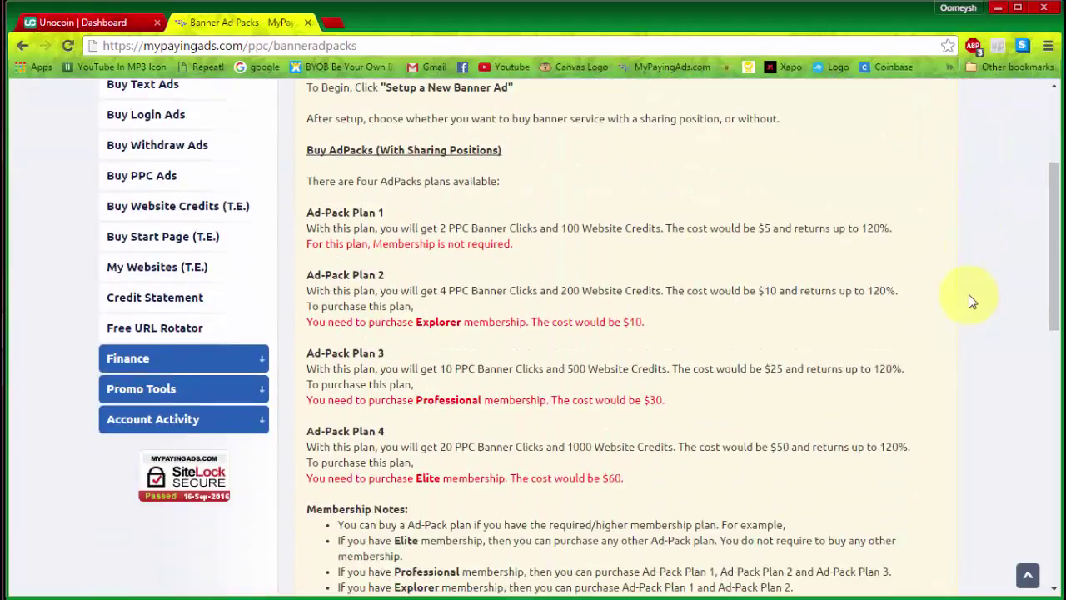
scroll(968, 294, "up", 3)
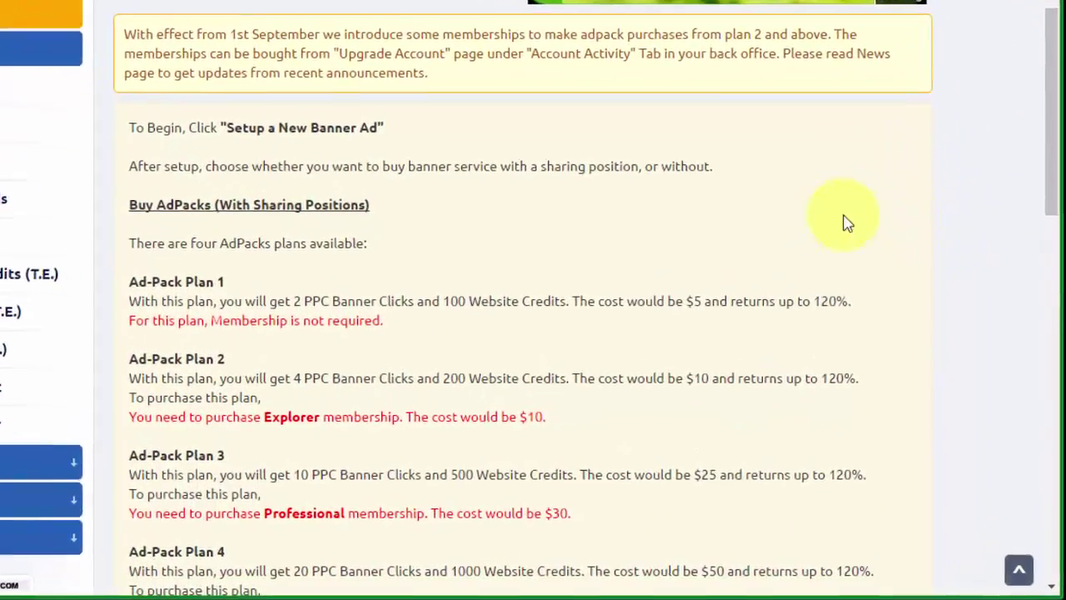
scroll(561, 147, "down", 5)
scroll(561, 147, "down", 5)
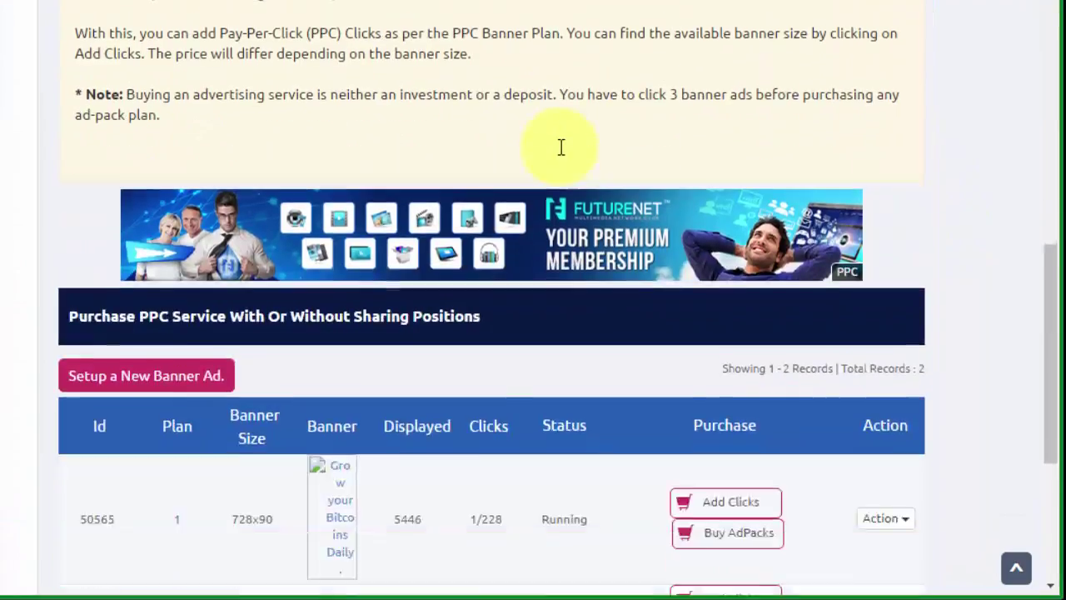
scroll(561, 147, "down", 4)
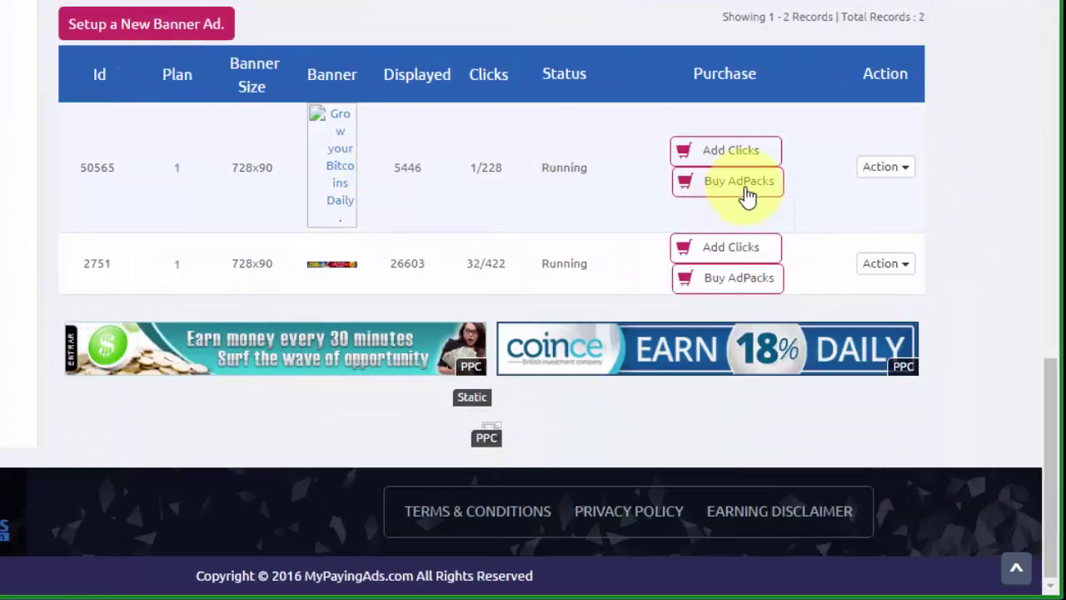
left_click(731, 190)
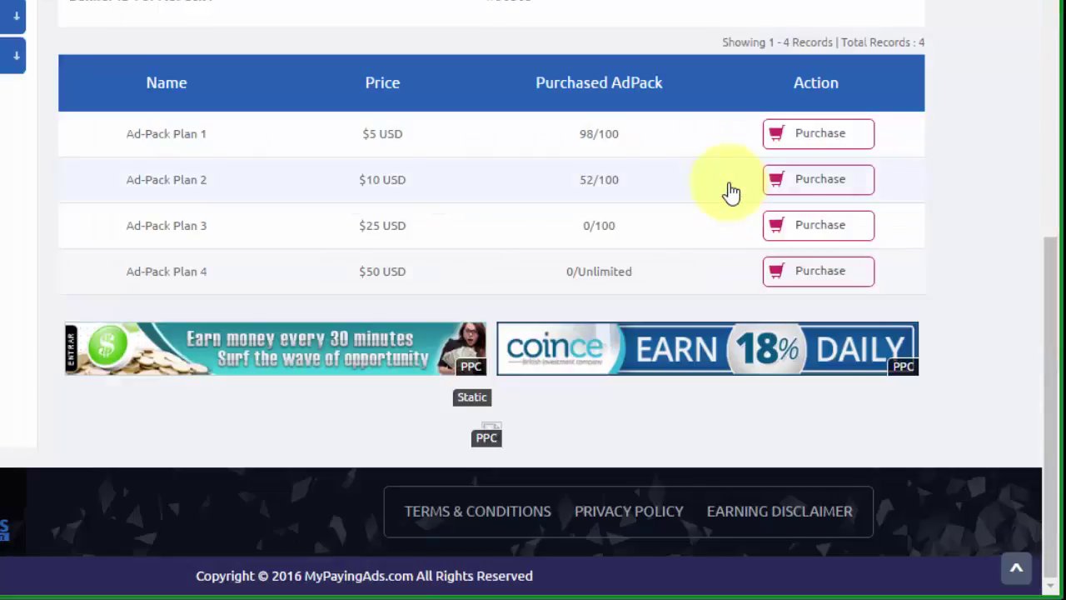
scroll(519, 303, "up", 7)
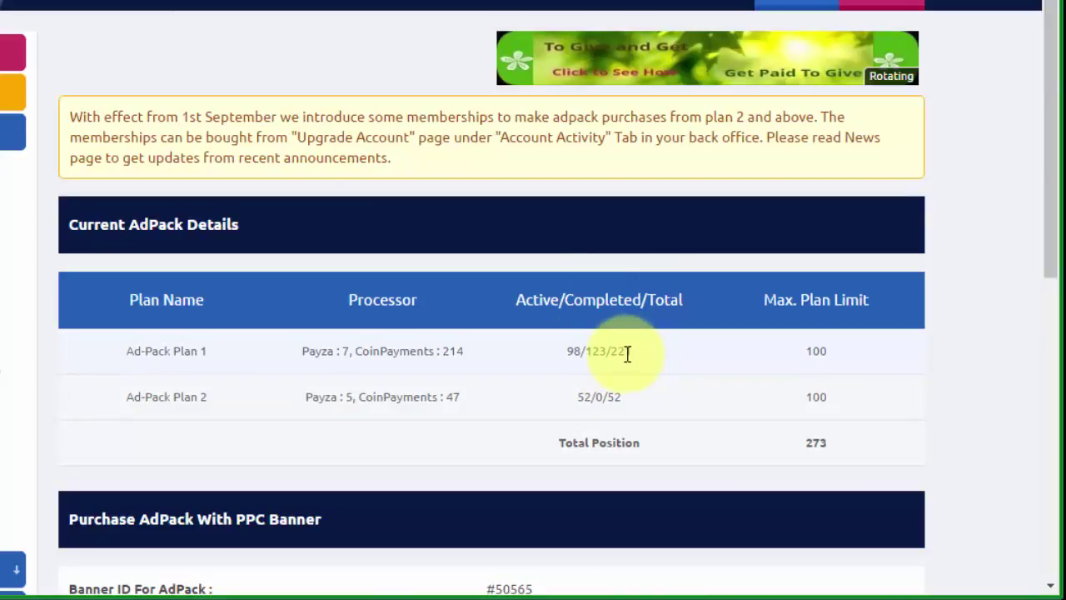
scroll(635, 381, "down", 2)
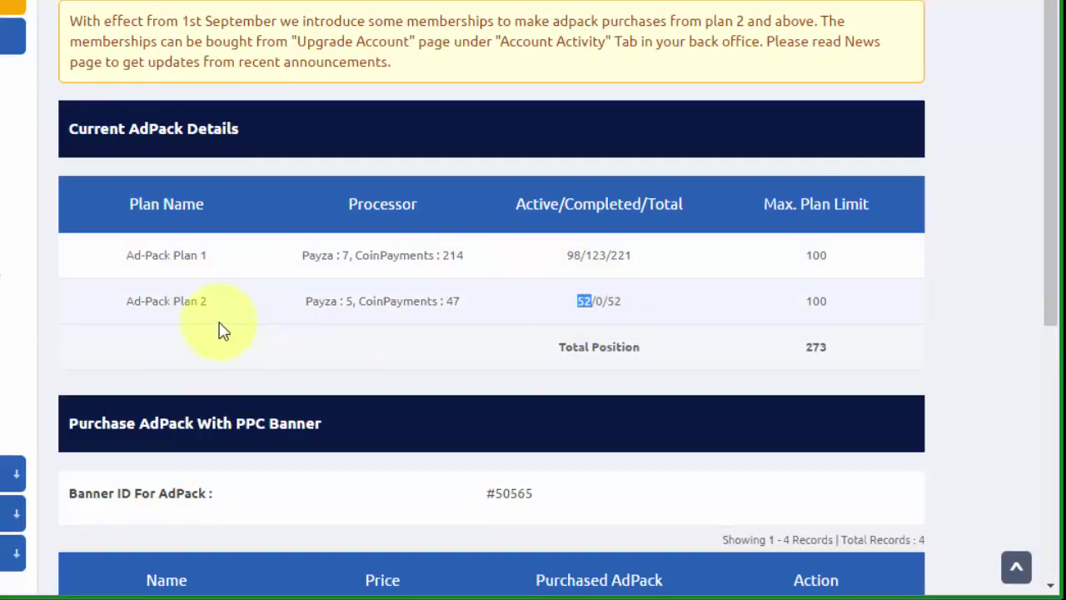
left_click(801, 310)
double_click(802, 304)
scroll(978, 314, "down", 1)
scroll(978, 314, "down", 1)
scroll(978, 314, "down", 1)
scroll(978, 314, "down", 2)
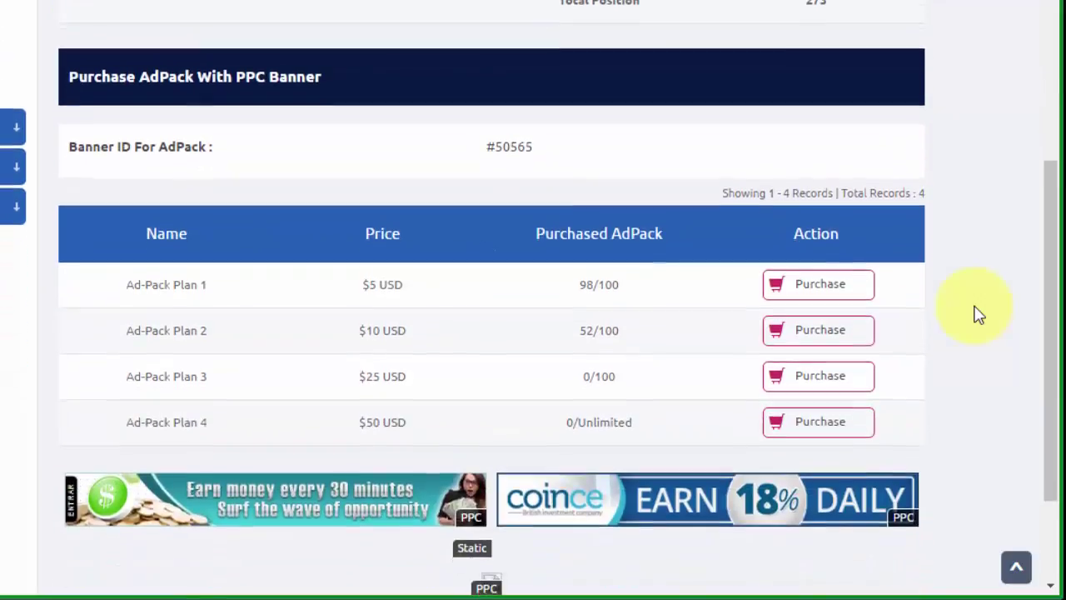
scroll(979, 314, "down", 1)
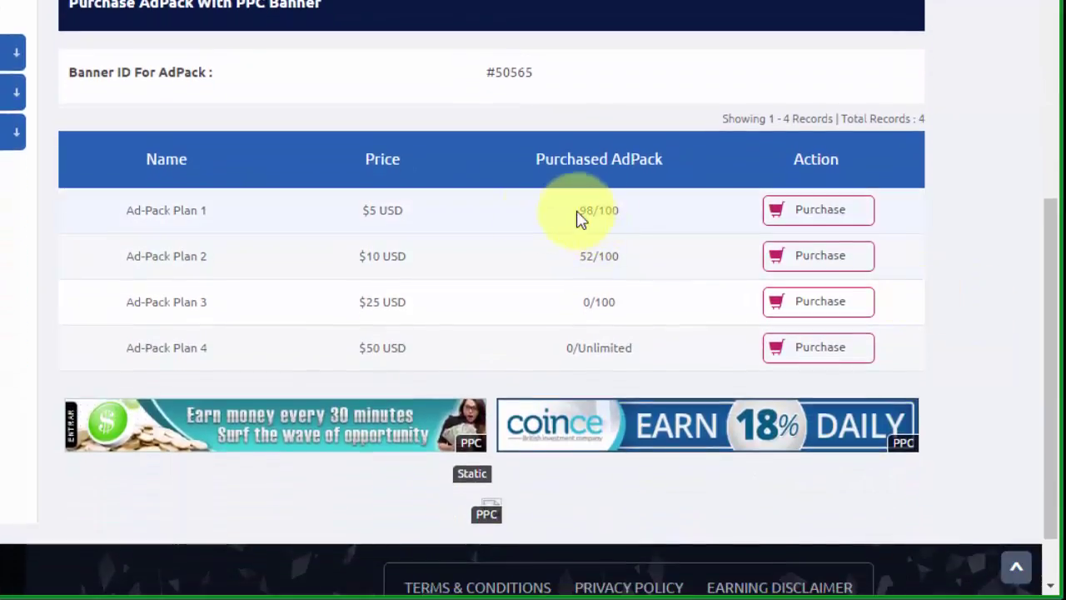
left_click_drag(123, 212, 269, 216)
left_click_drag(348, 215, 420, 209)
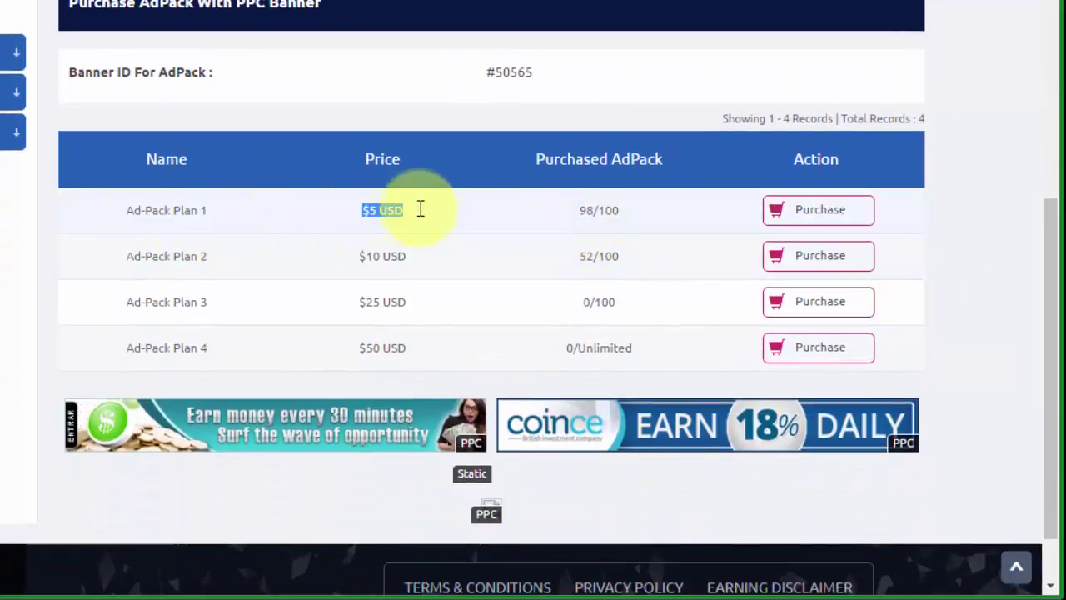
left_click(588, 208)
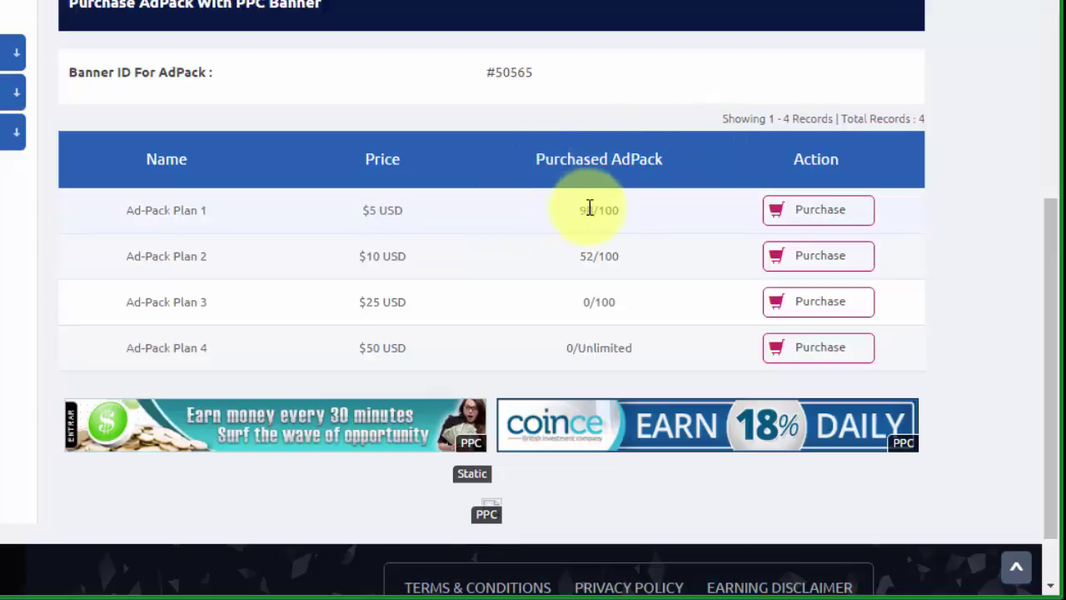
Start the Plan 1 purchase, open all three required banner ads, and close the What Is It? tab
left_click(634, 219)
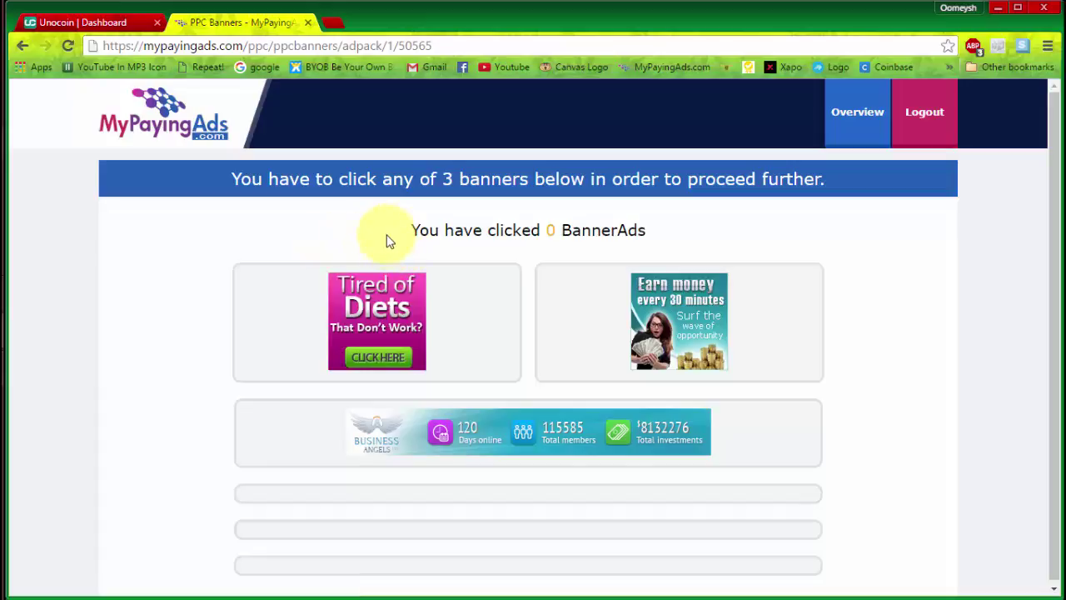
middle_click(404, 347)
middle_click(658, 337)
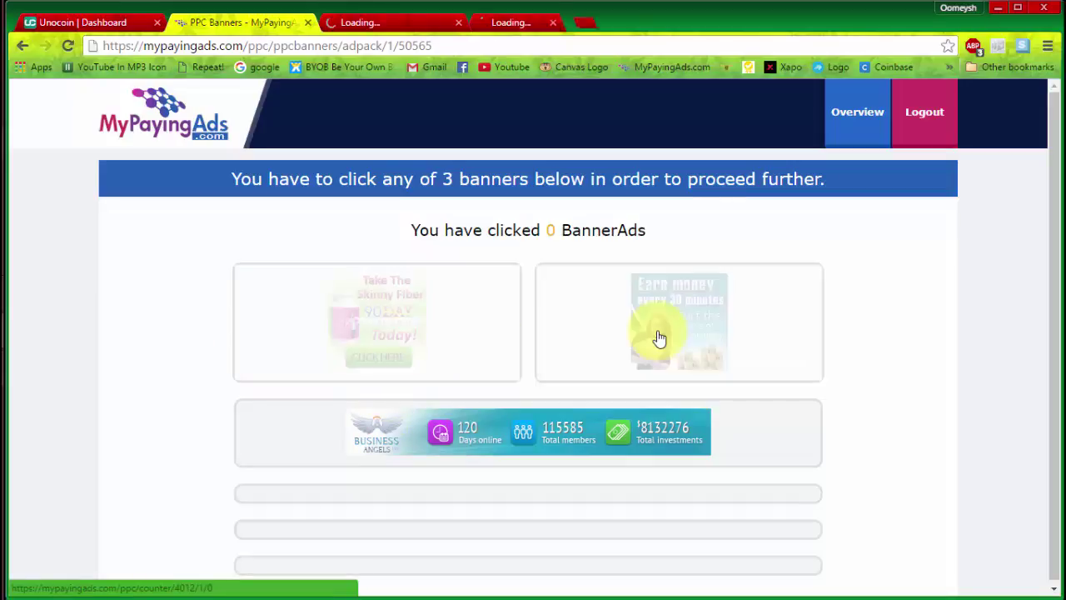
middle_click(563, 426)
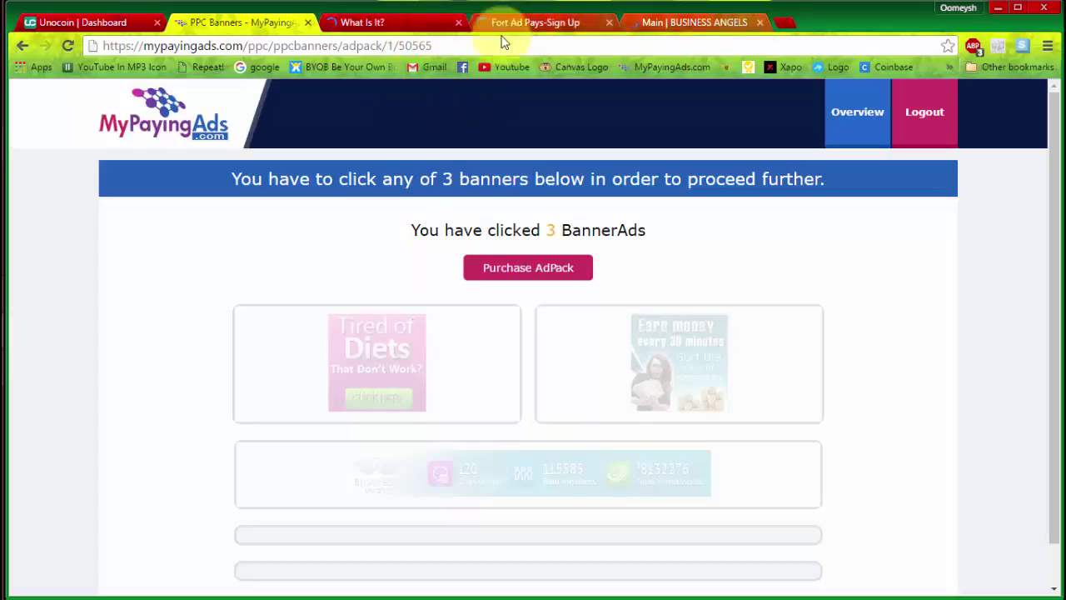
left_click(459, 23)
Close the Fort Ad Pays and BUSINESS ANGELS tabs and proceed to Purchase AdPack
left_click(458, 24)
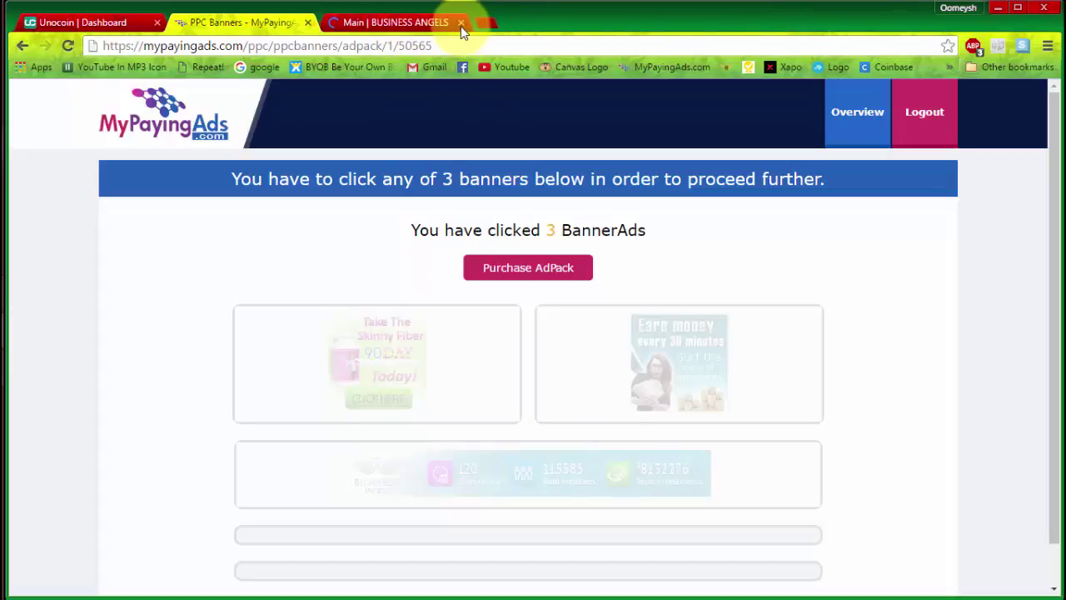
left_click(459, 24)
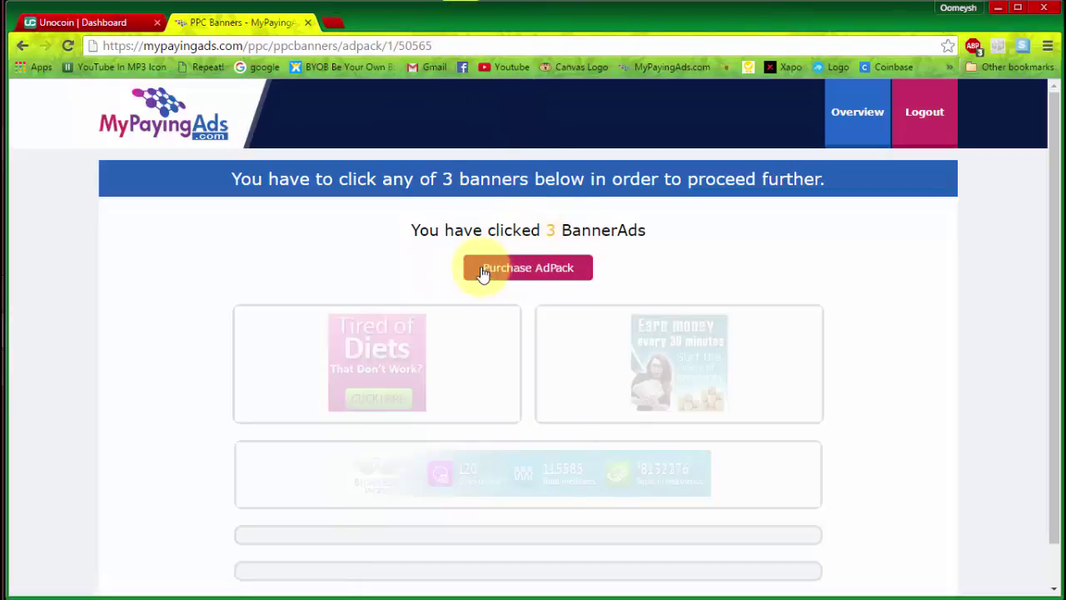
left_click(521, 279)
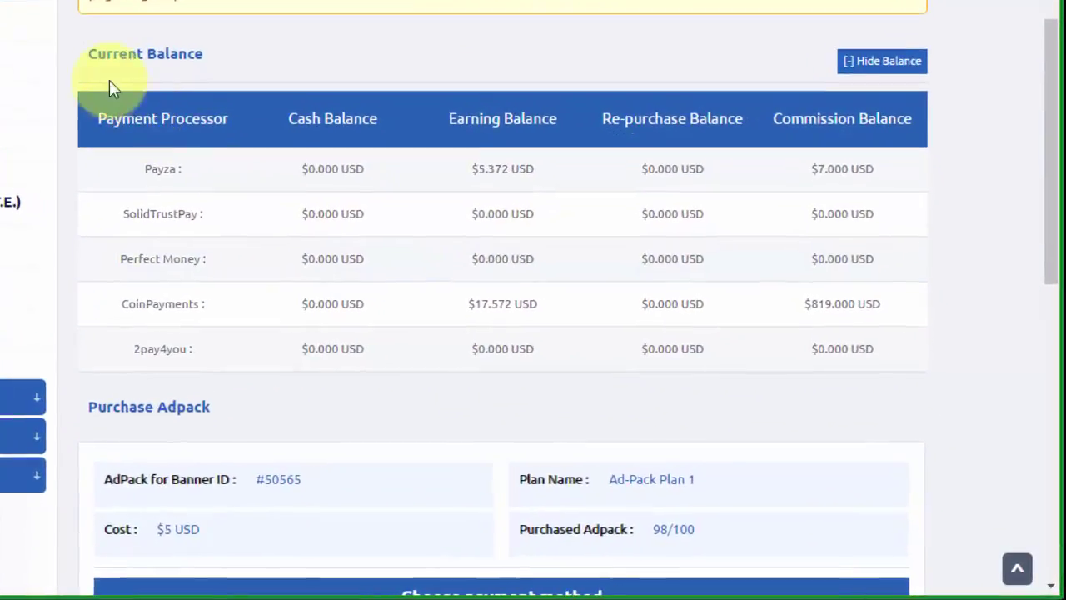
Review per-processor balances, including CoinPayments' $17.572 earning and $819.000 commission balances
left_click_drag(90, 43, 250, 74)
left_click(250, 73)
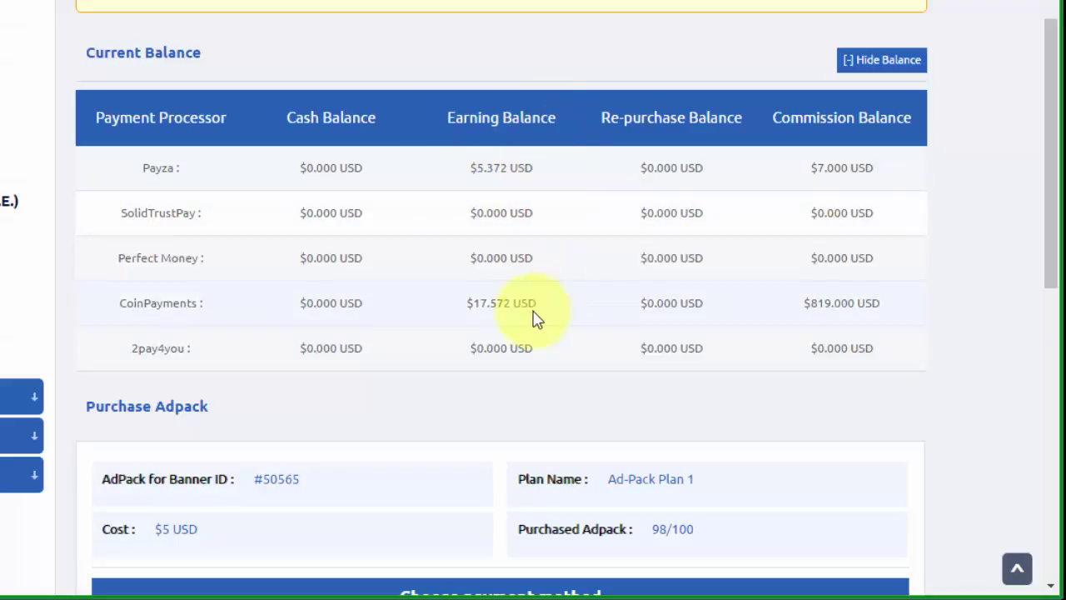
left_click_drag(466, 303, 550, 304)
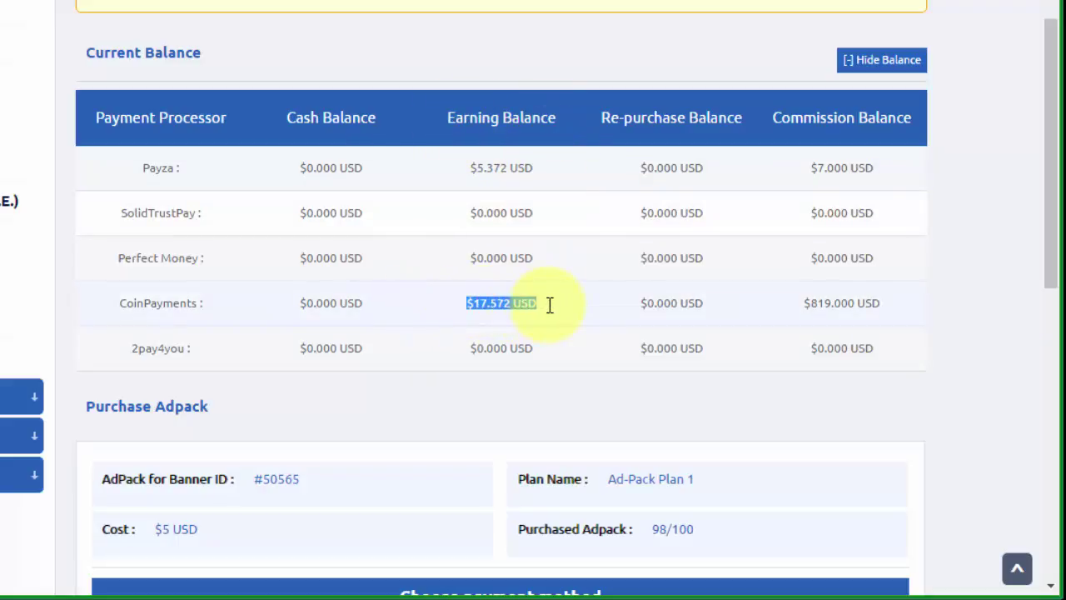
left_click_drag(782, 141, 975, 114)
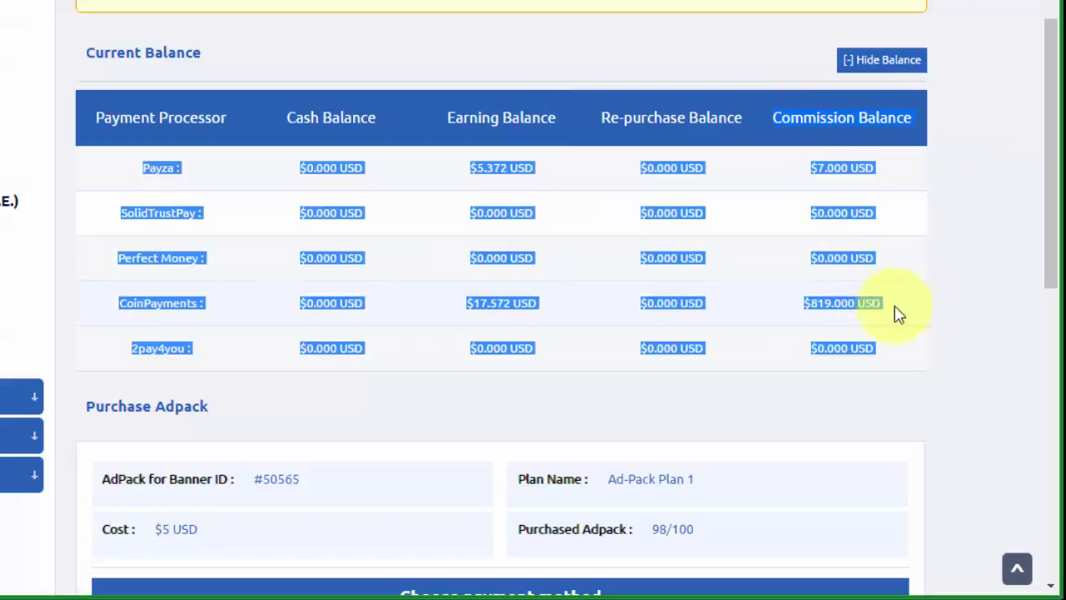
left_click(827, 302)
left_click_drag(806, 302, 901, 302)
left_click(939, 309)
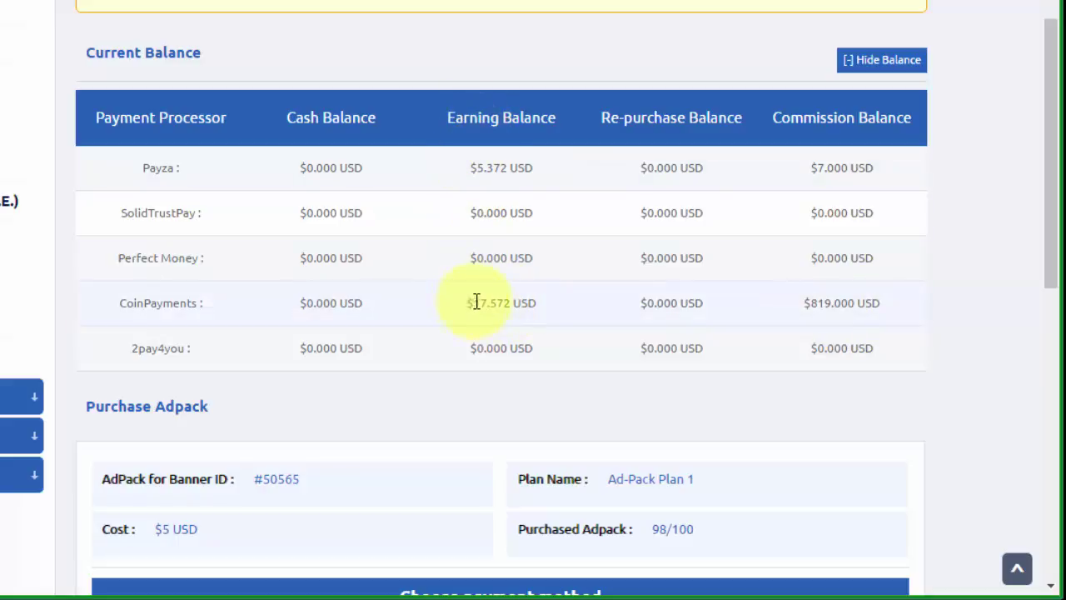
left_click_drag(466, 303, 533, 303)
left_click_drag(98, 310, 206, 302)
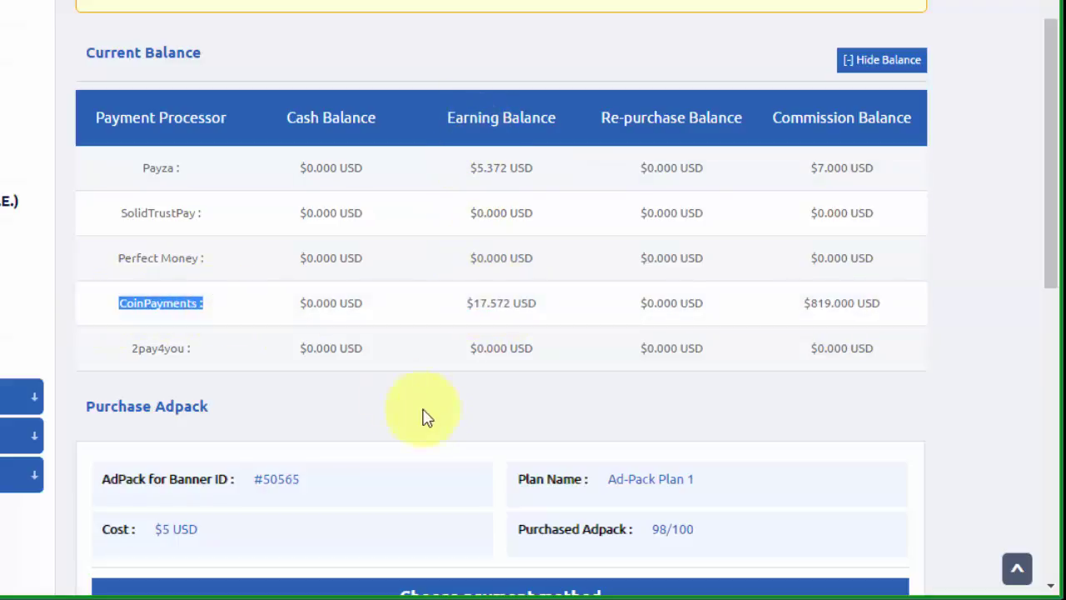
scroll(433, 422, "down", 1)
scroll(433, 422, "down", 5)
Check the Plan 1 details: 98 purchased and $5 USD cost
left_click(504, 333)
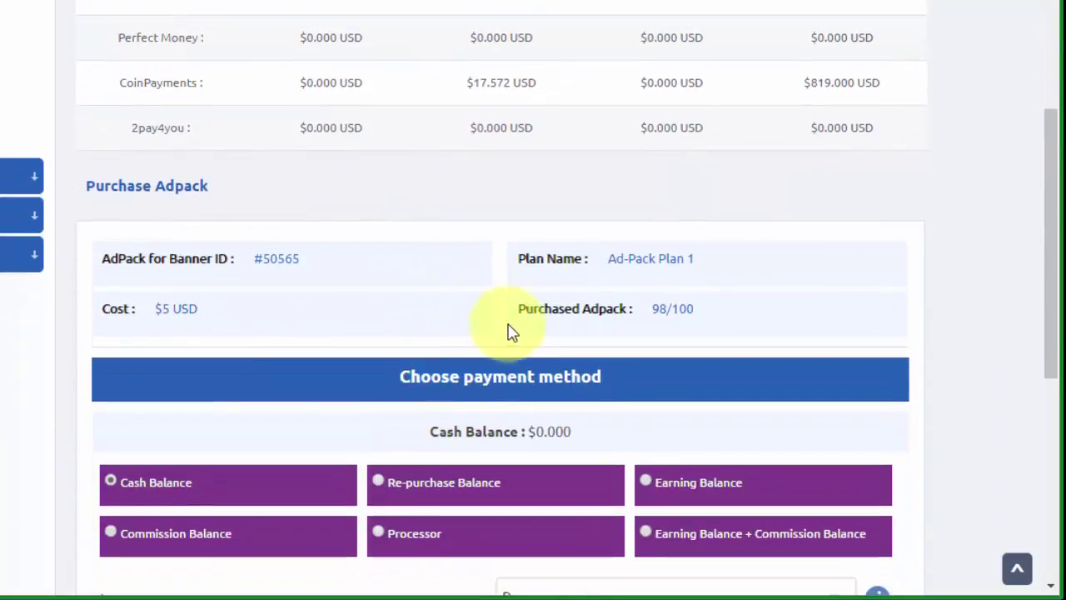
left_click_drag(694, 263, 650, 261)
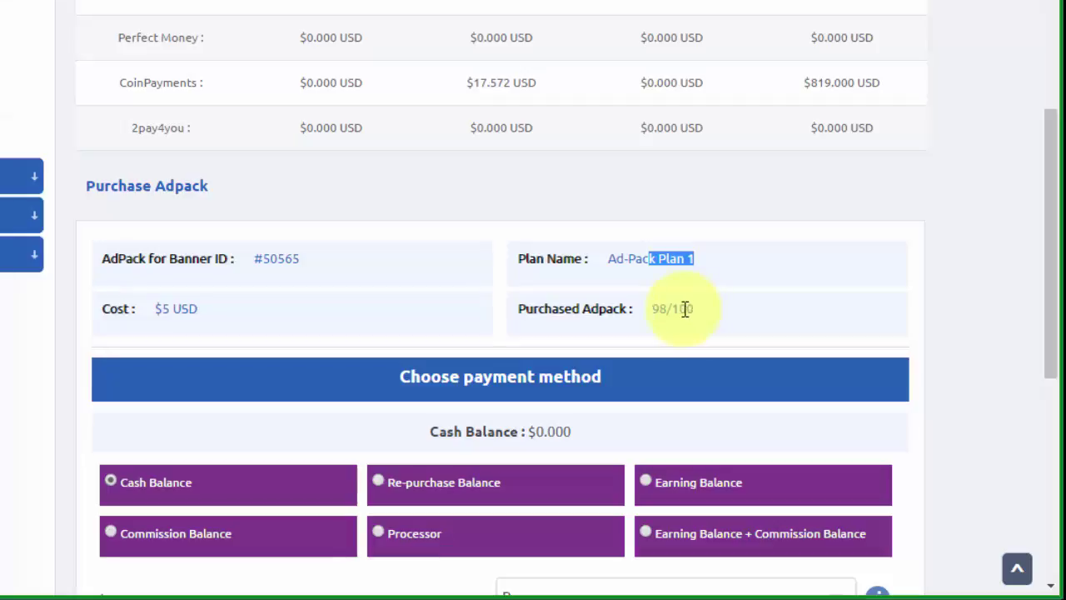
left_click_drag(670, 308, 654, 308)
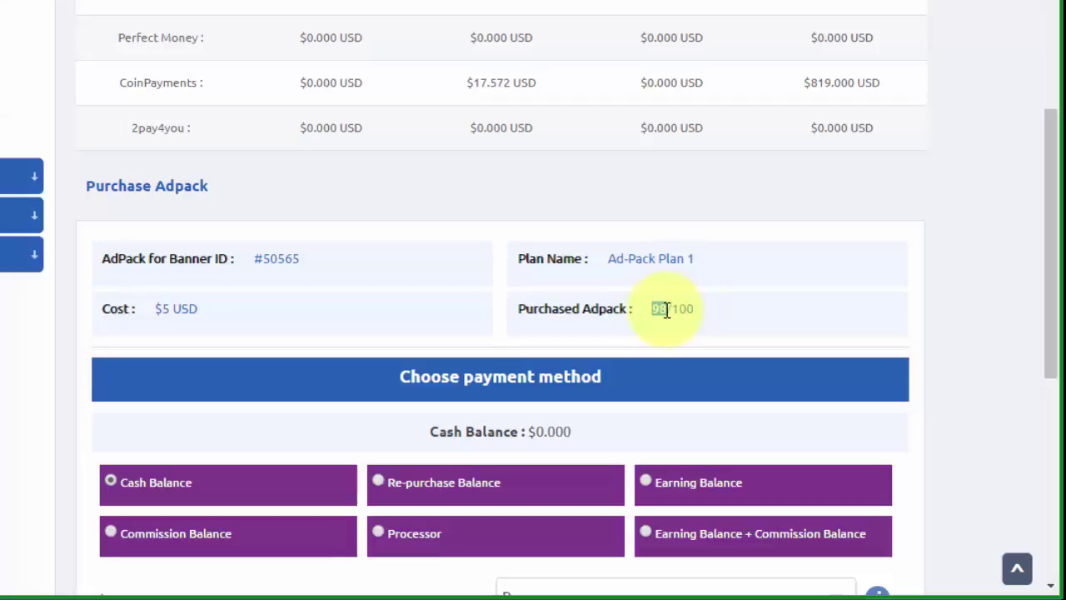
left_click_drag(152, 308, 162, 308)
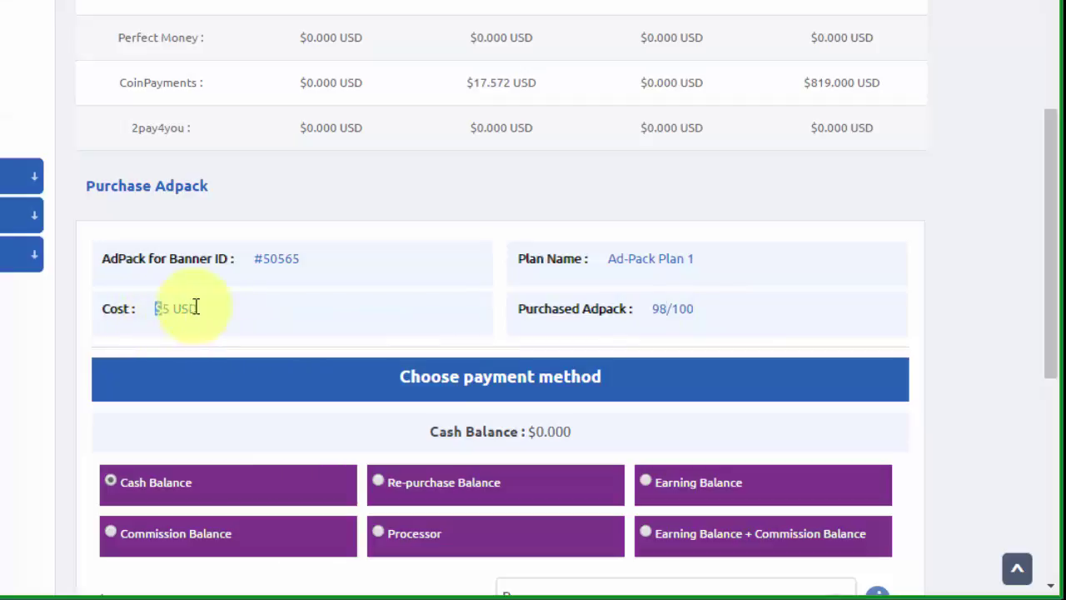
scroll(454, 365, "down", 2)
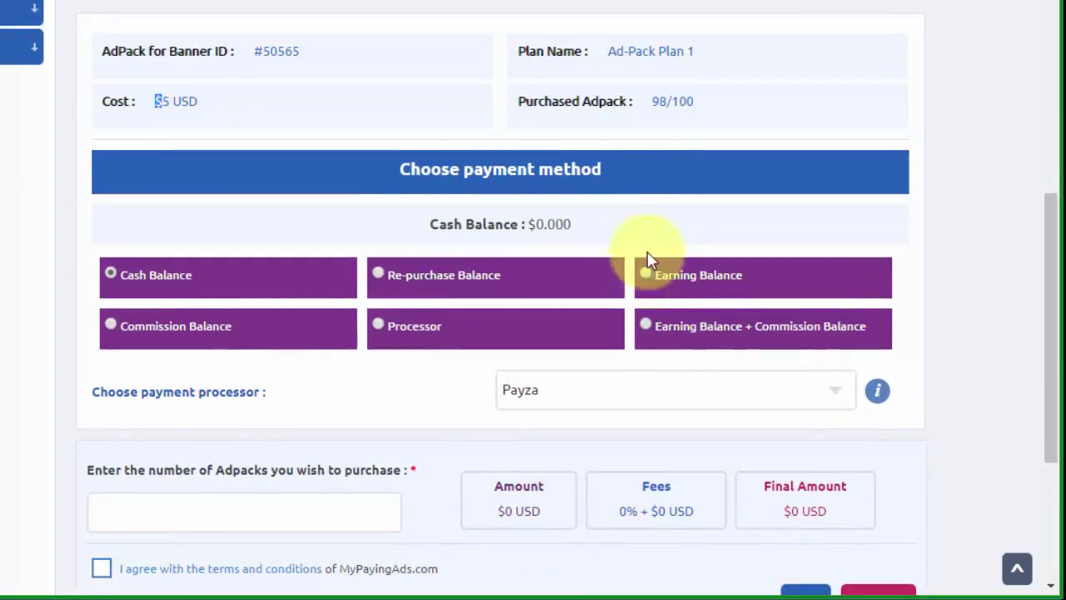
scroll(598, 154, "up", 1)
scroll(598, 154, "up", 3)
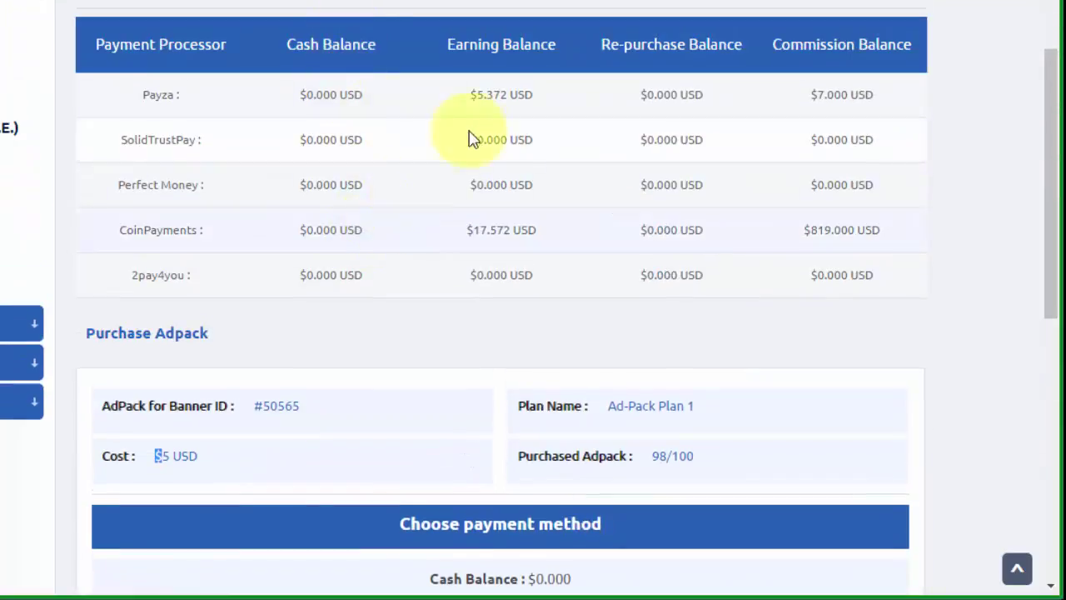
Compare Payza's and CoinPayments' earning balances, noting CoinPayments' $17.572
left_click_drag(469, 232, 542, 238)
left_click_drag(193, 230, 98, 230)
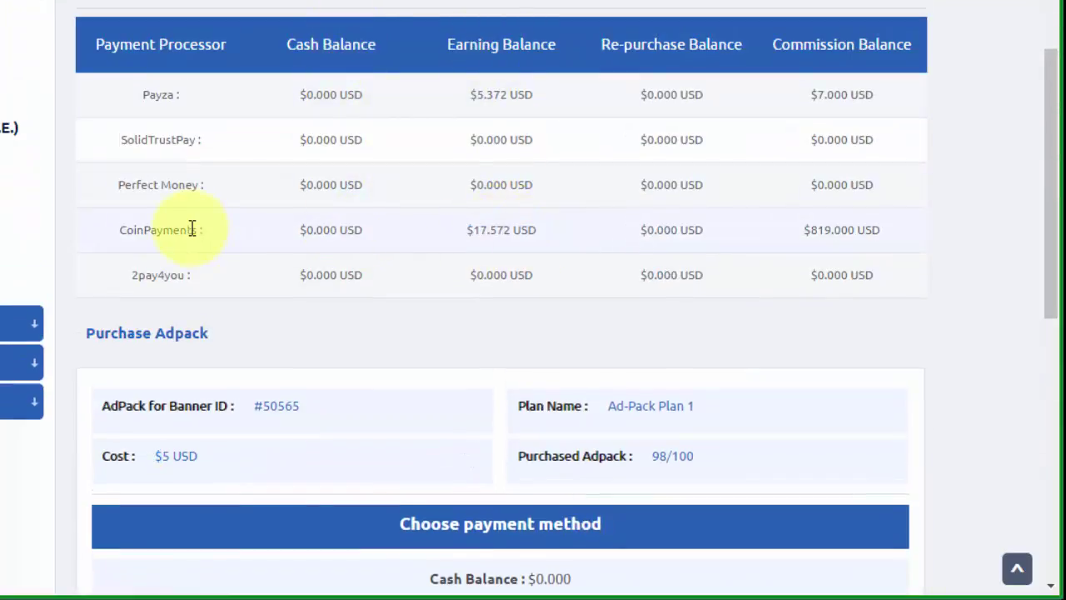
scroll(602, 289, "down", 3)
scroll(602, 289, "up", 2)
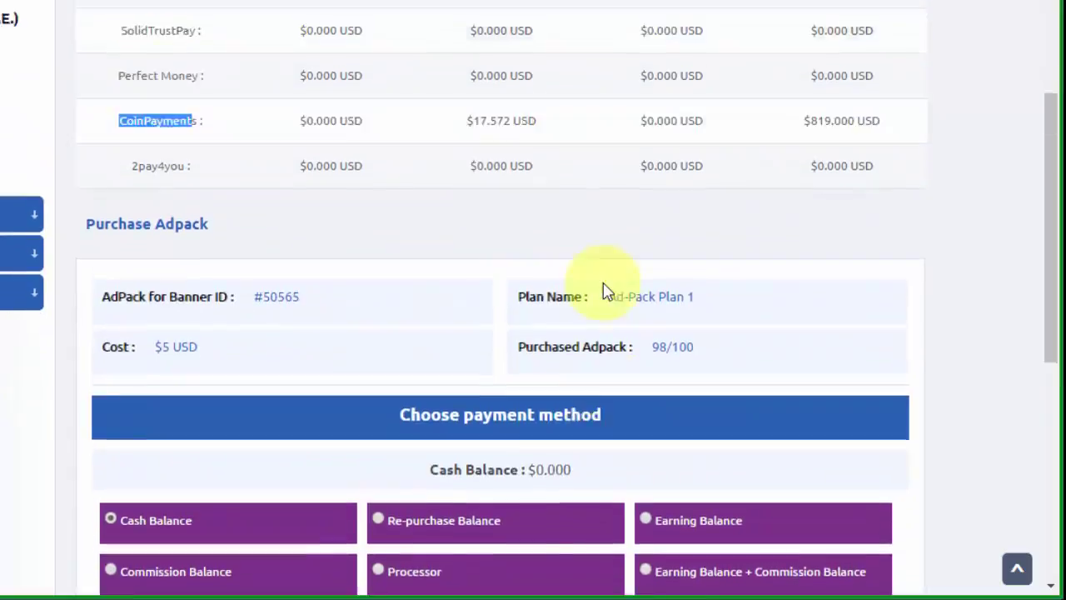
scroll(602, 291, "up", 1)
left_click_drag(157, 101, 226, 107)
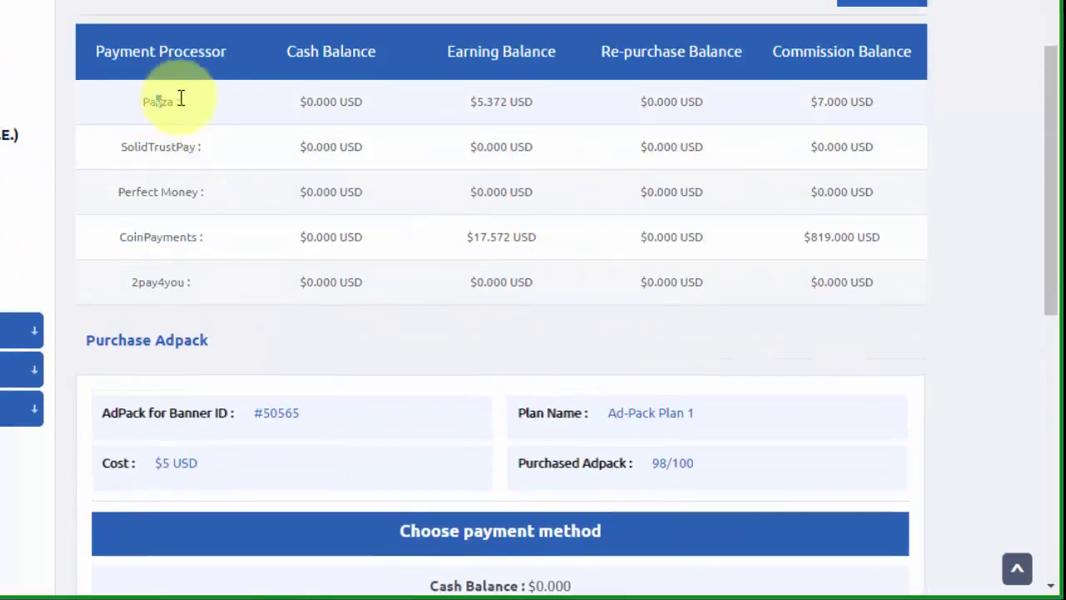
left_click_drag(469, 101, 502, 98)
left_click(468, 108)
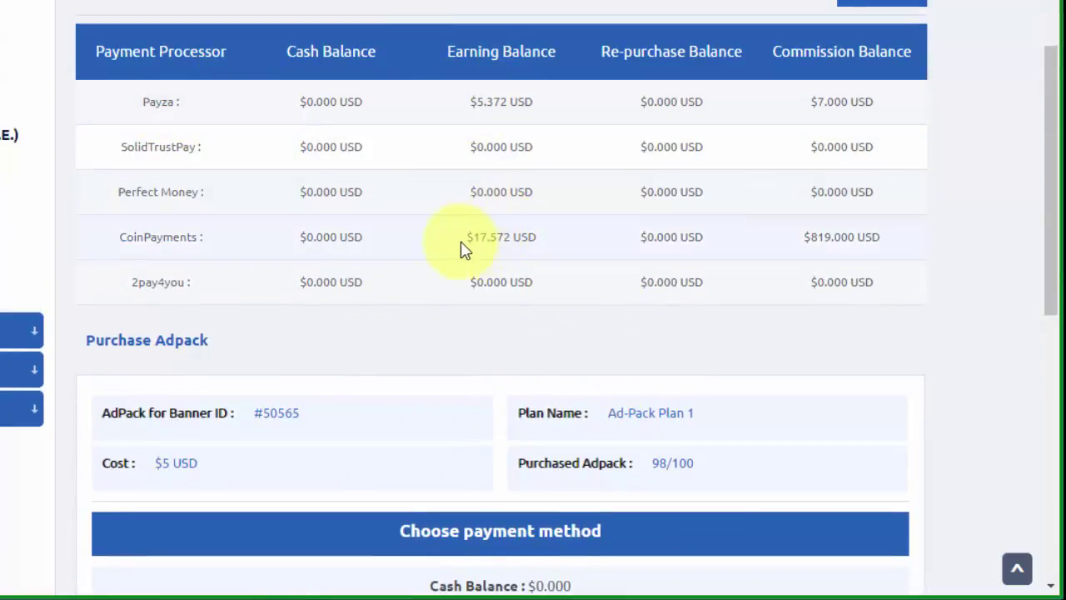
left_click_drag(462, 248, 554, 234)
scroll(554, 234, "down", 1)
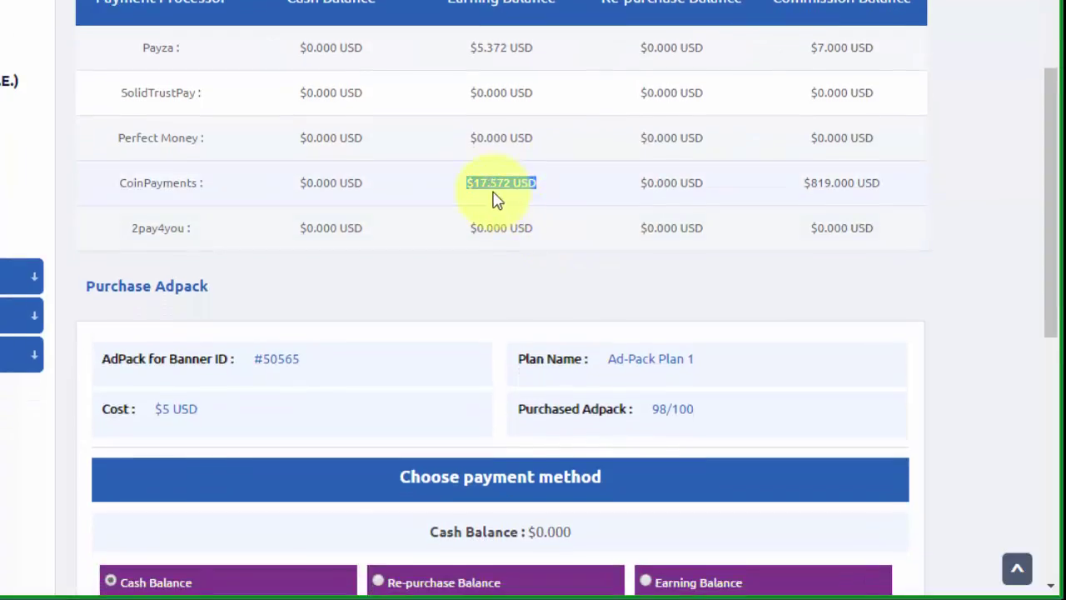
scroll(492, 197, "down", 4)
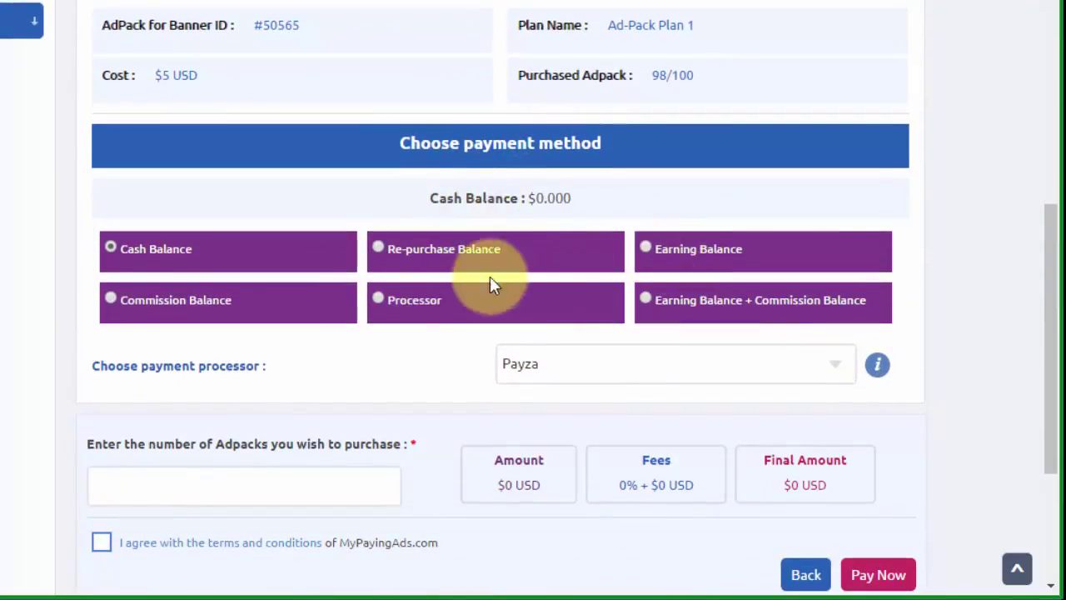
Pay for 2 AdPacks from the CoinPayments earning balance, accepting the terms
left_click(644, 248)
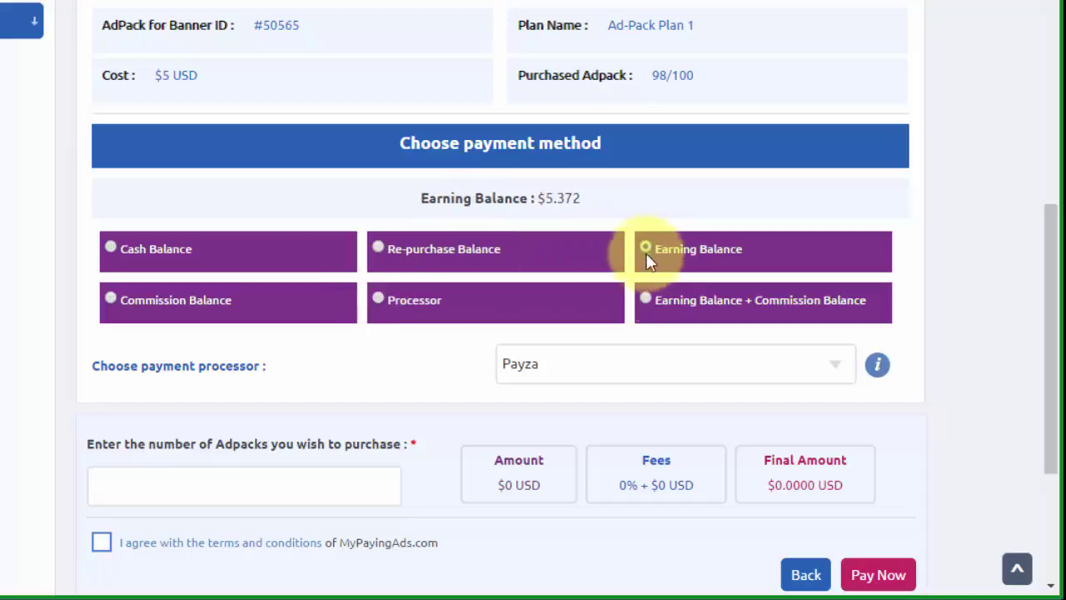
left_click(583, 373)
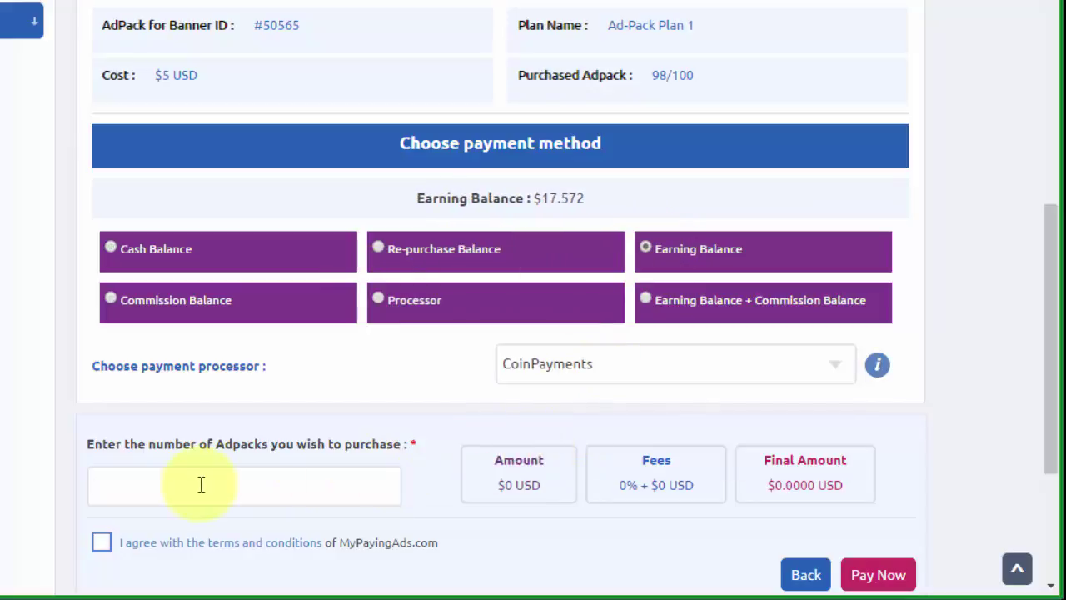
left_click(209, 484)
type("2")
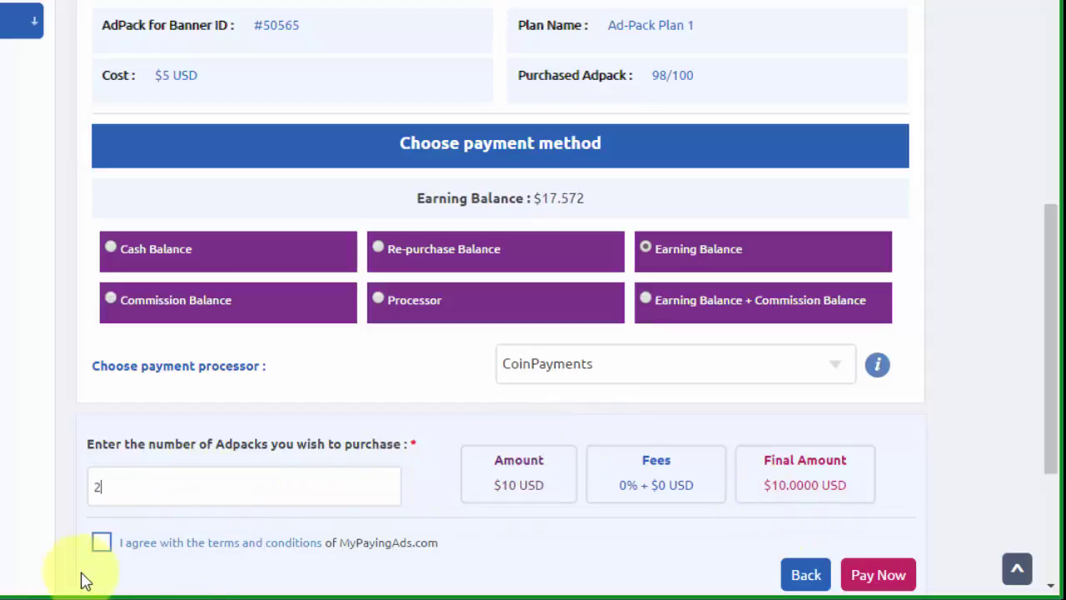
left_click(102, 542)
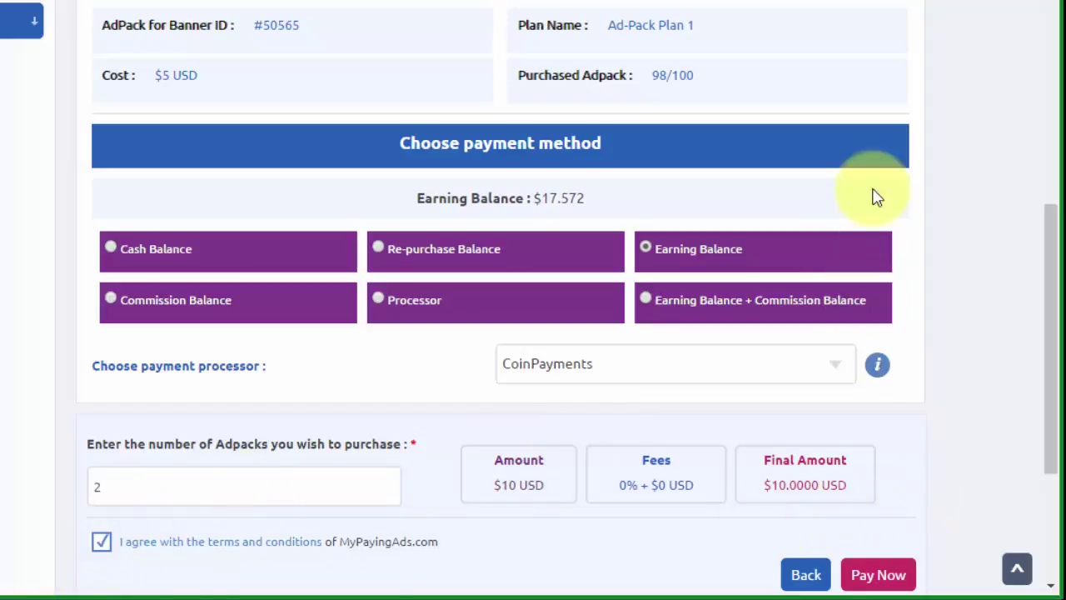
left_click(875, 576)
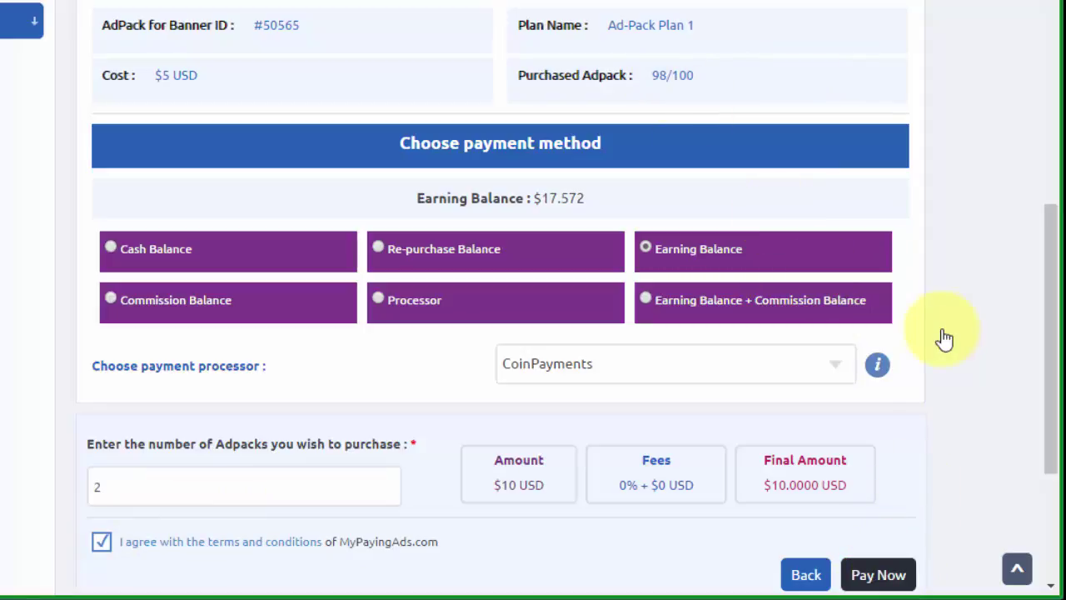
key("Return")
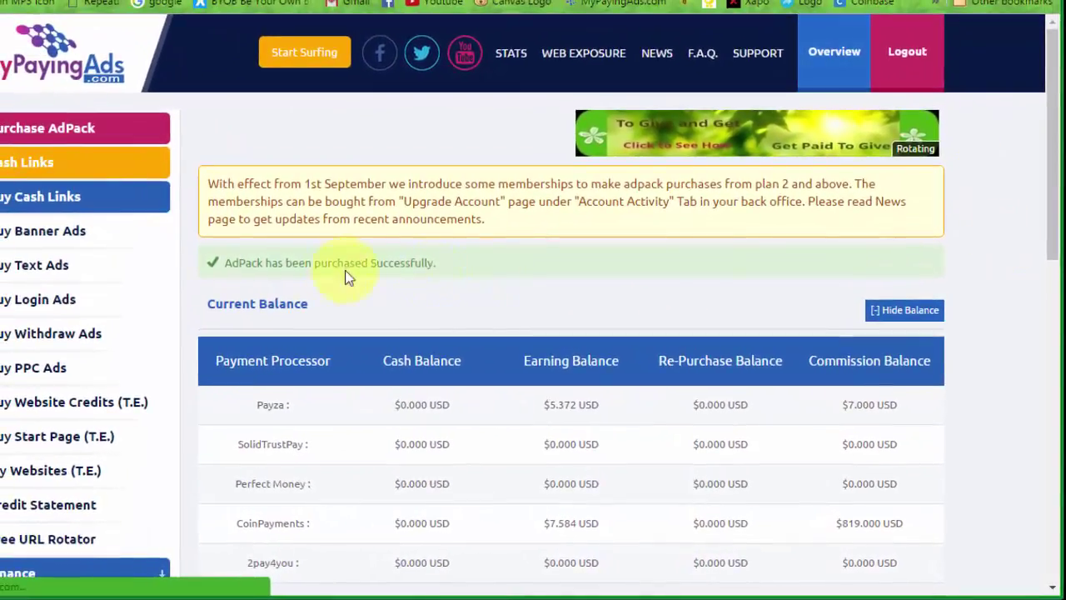
Open the banner's ad-pack purchase table and check Ad-Pack Plan 2's name and price
scroll(725, 288, "down", 5)
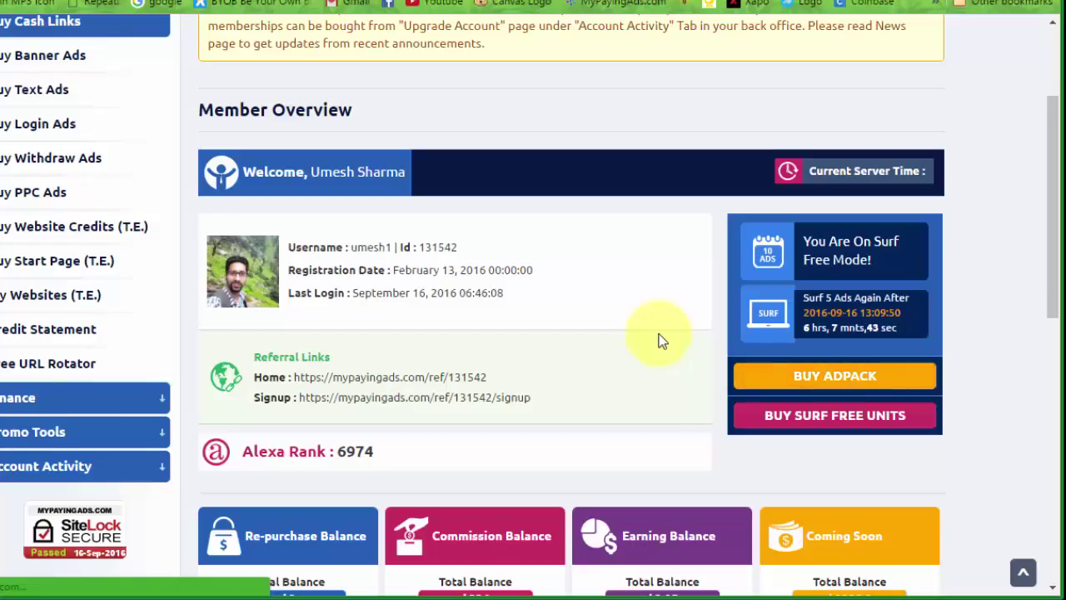
scroll(661, 340, "down", 10)
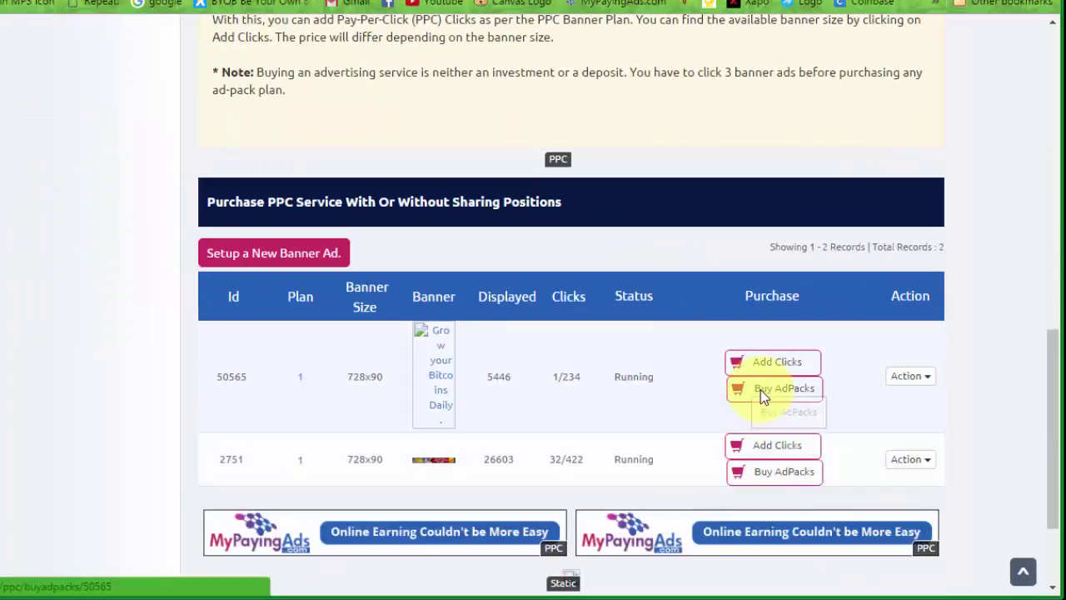
left_click(760, 390)
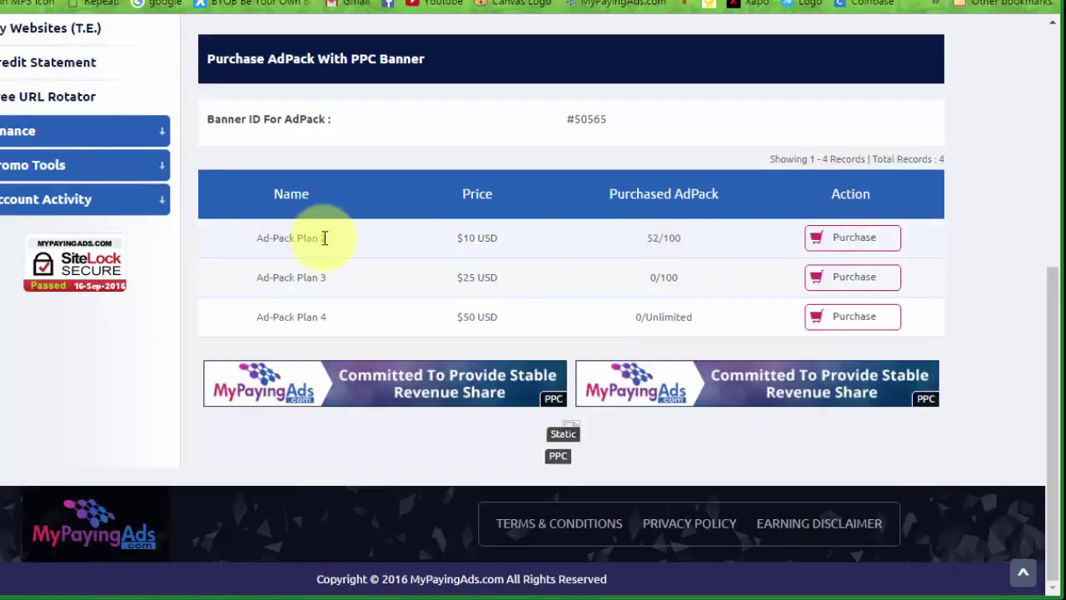
left_click_drag(259, 247, 323, 239)
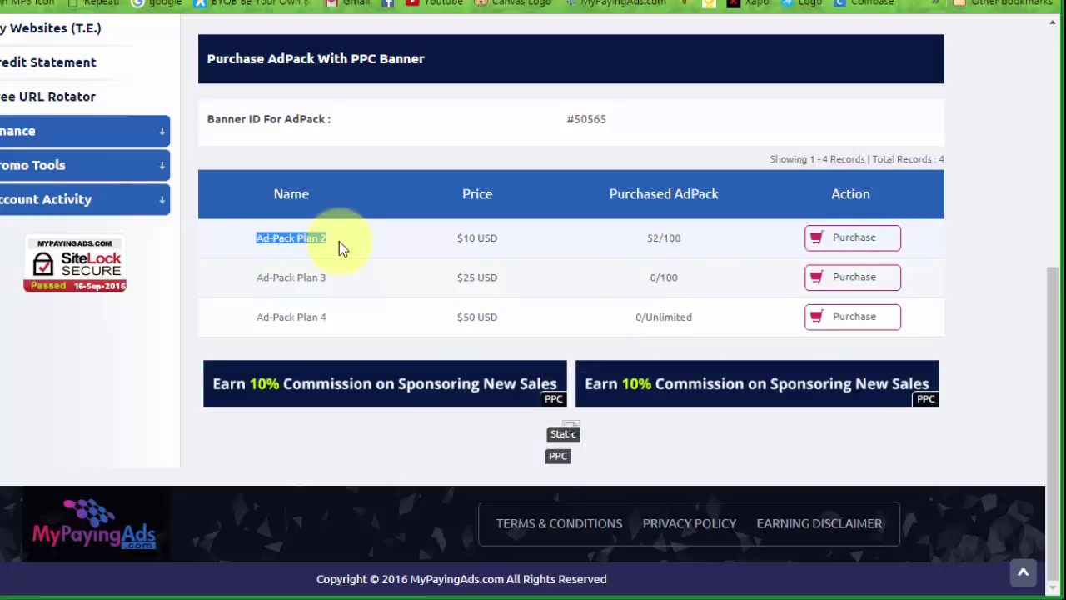
left_click(339, 241)
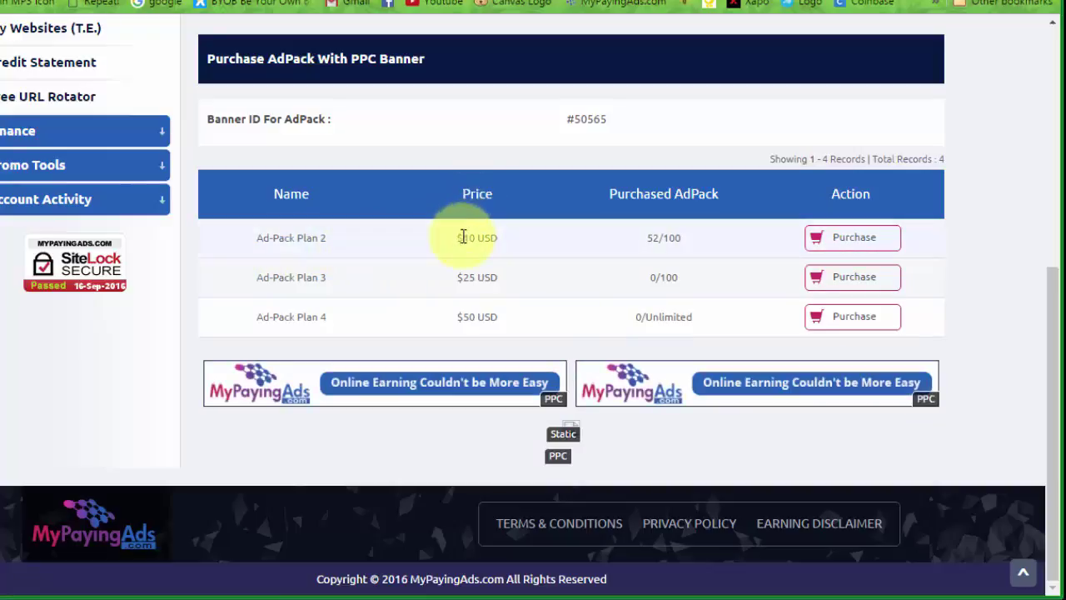
left_click_drag(456, 238, 473, 237)
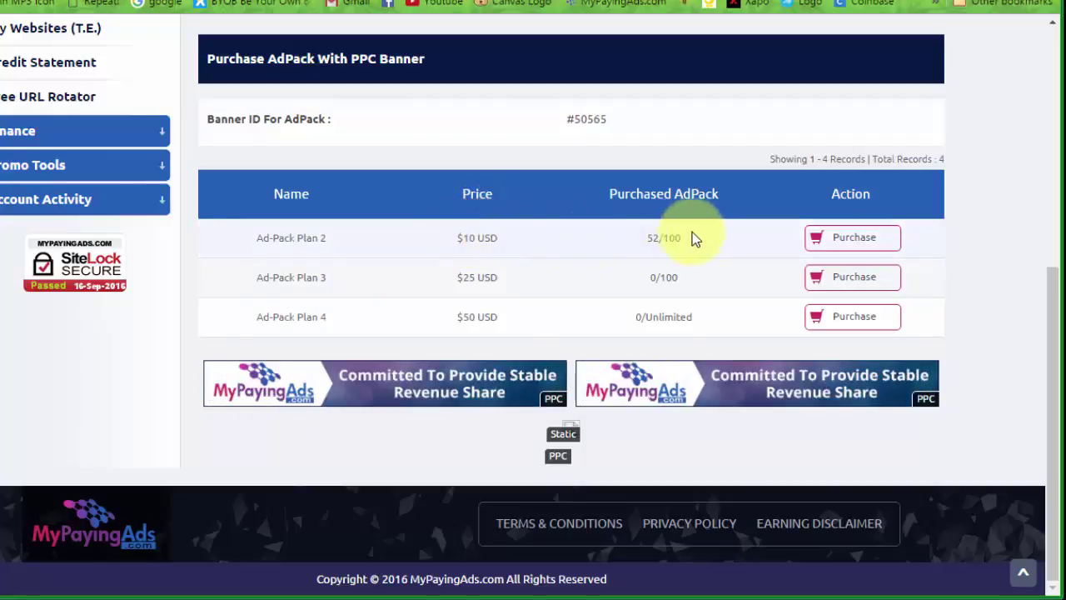
scroll(696, 202, "up", 1)
Multiply 48 by 10 in Calculator to get 480, then close Calculator
scroll(696, 202, "up", 1)
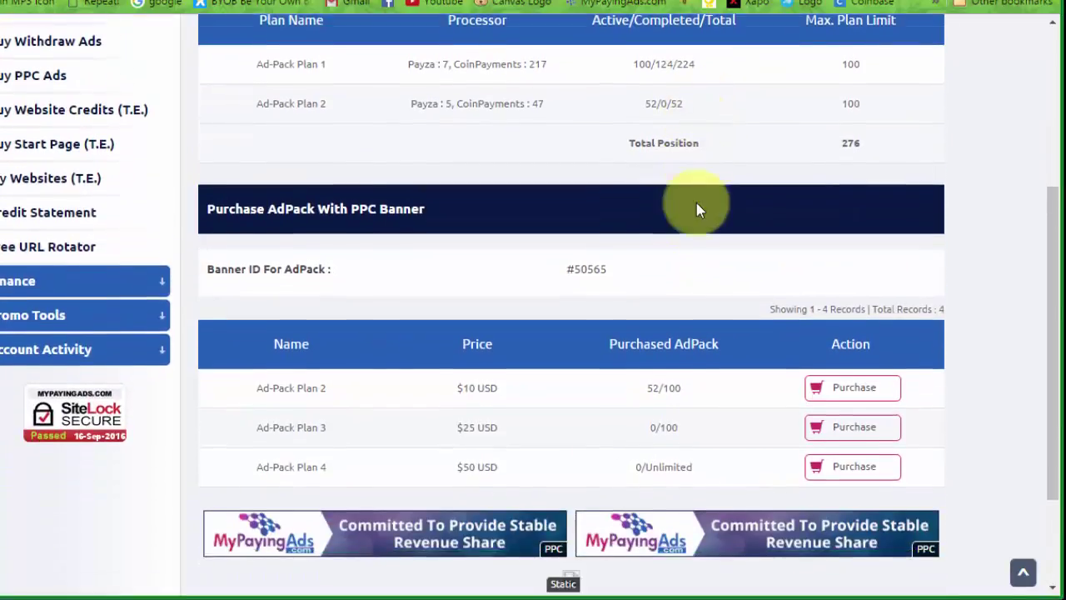
scroll(696, 202, "up", 1)
scroll(698, 208, "down", 2)
scroll(698, 208, "up", 1)
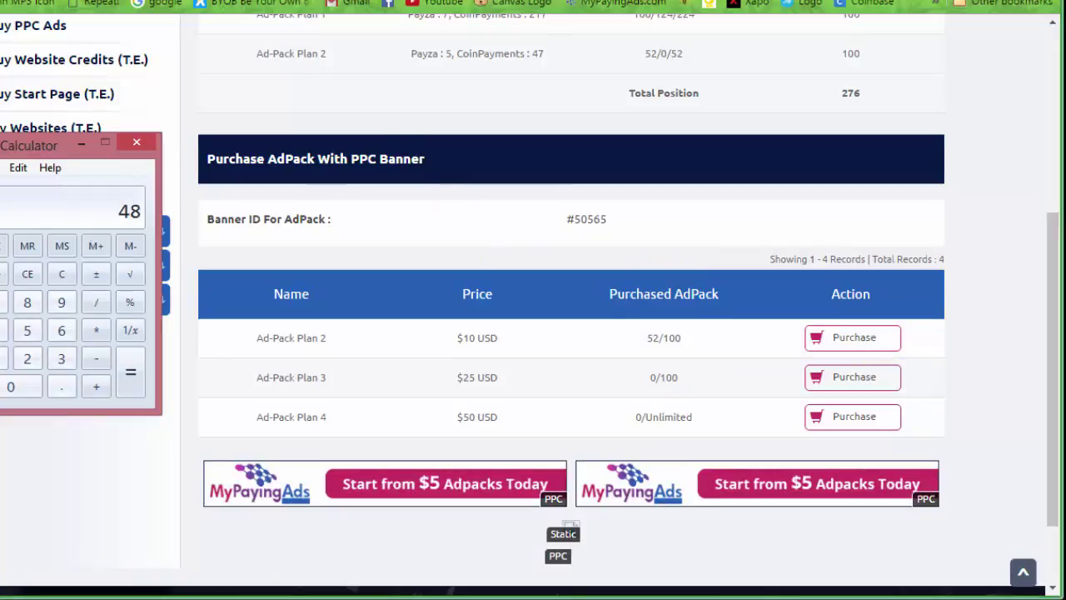
type("10")
key("Return")
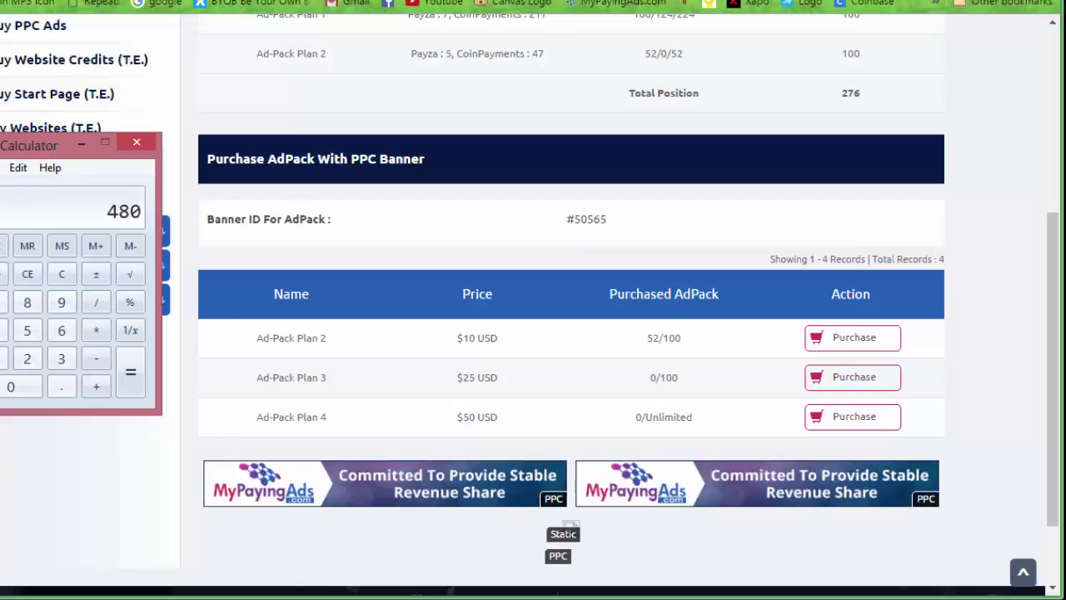
left_click(136, 143)
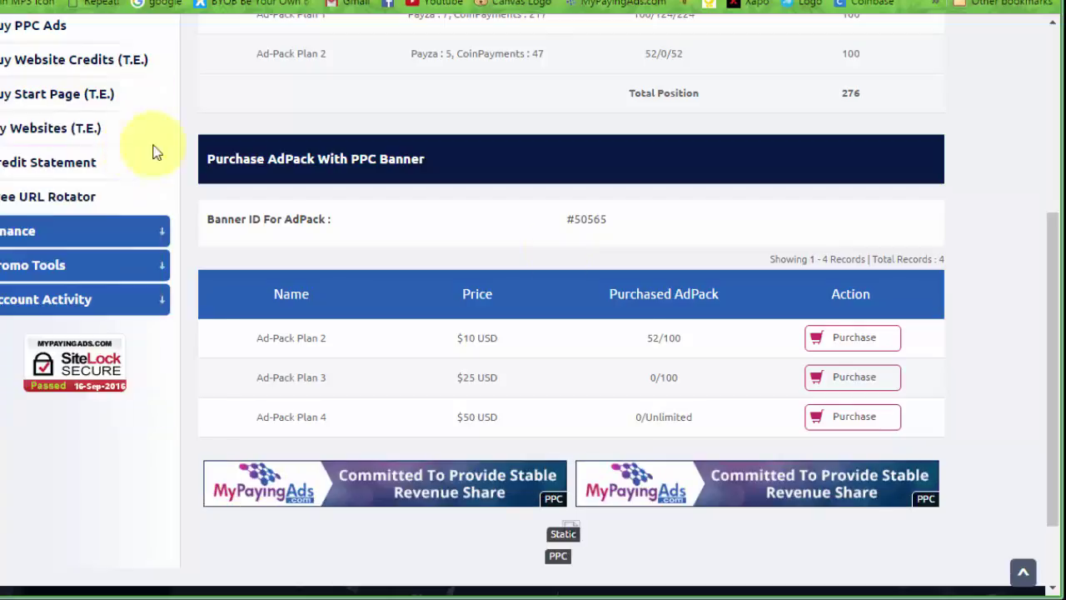
Start the Plan 2 purchase, visit the three required banner ads, close their tabs, and continue
left_click(847, 346)
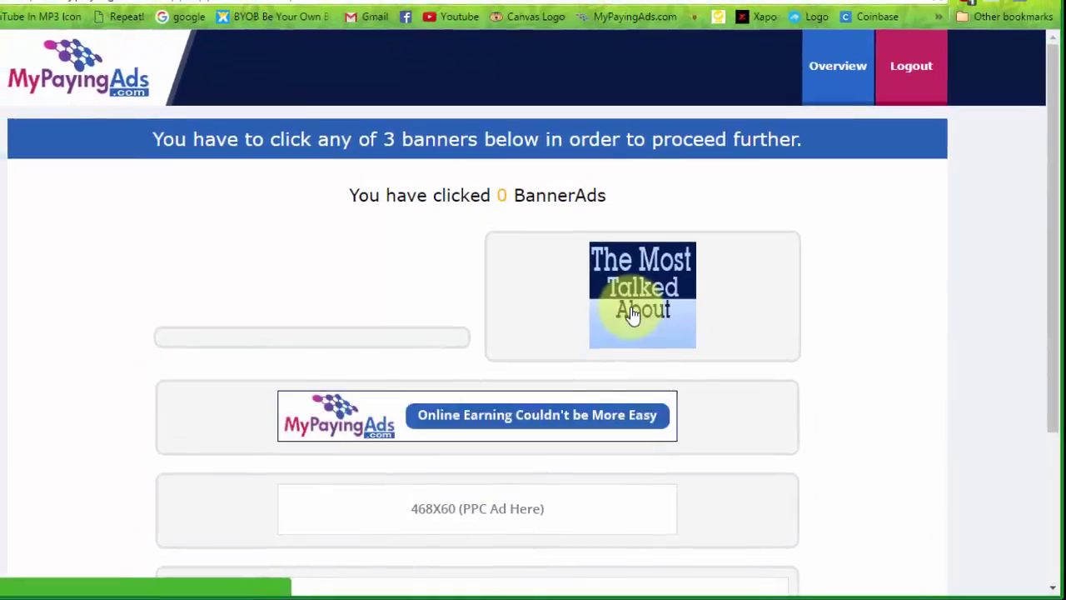
left_click(633, 314)
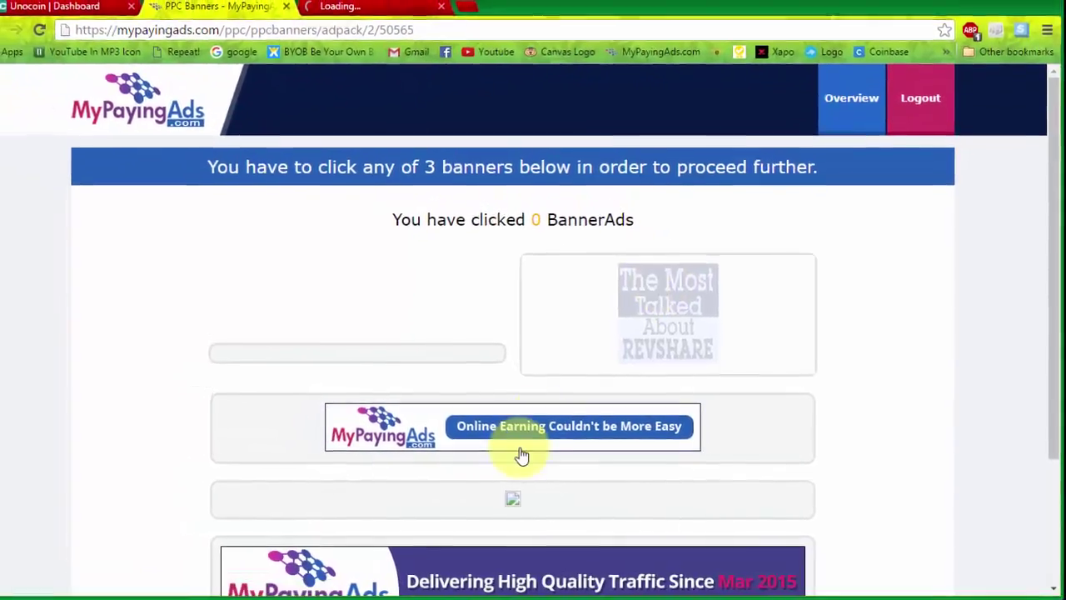
left_click(520, 454)
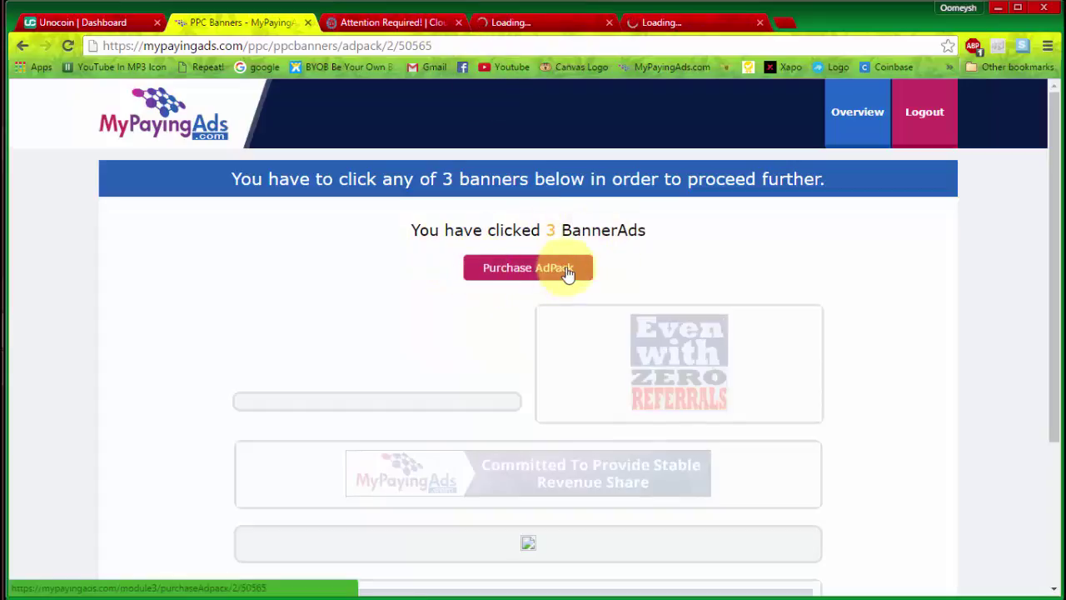
left_click(458, 24)
left_click(459, 24)
left_click(459, 24)
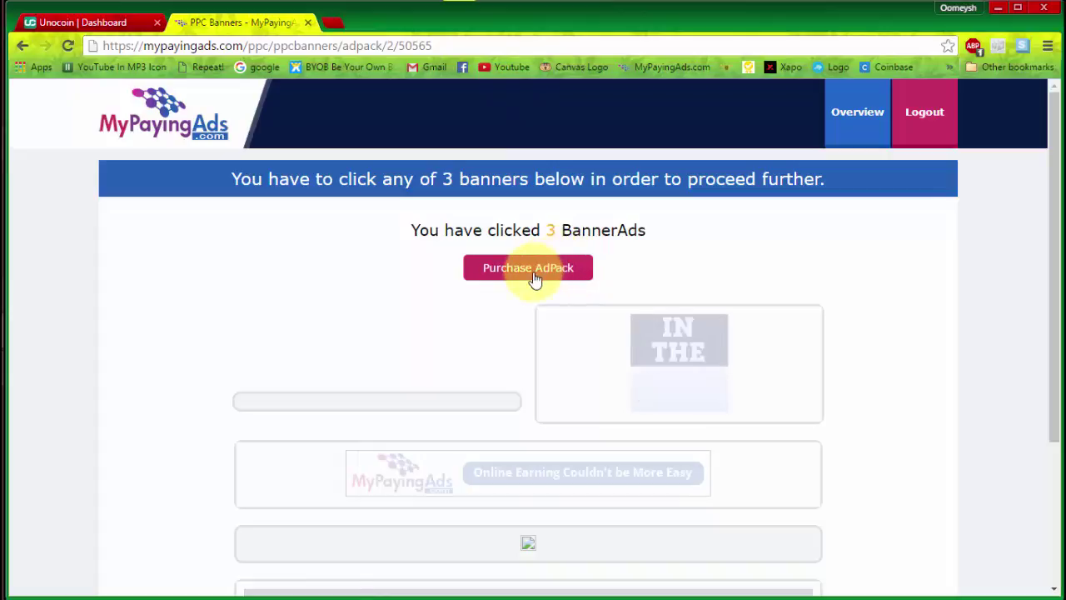
left_click(533, 279)
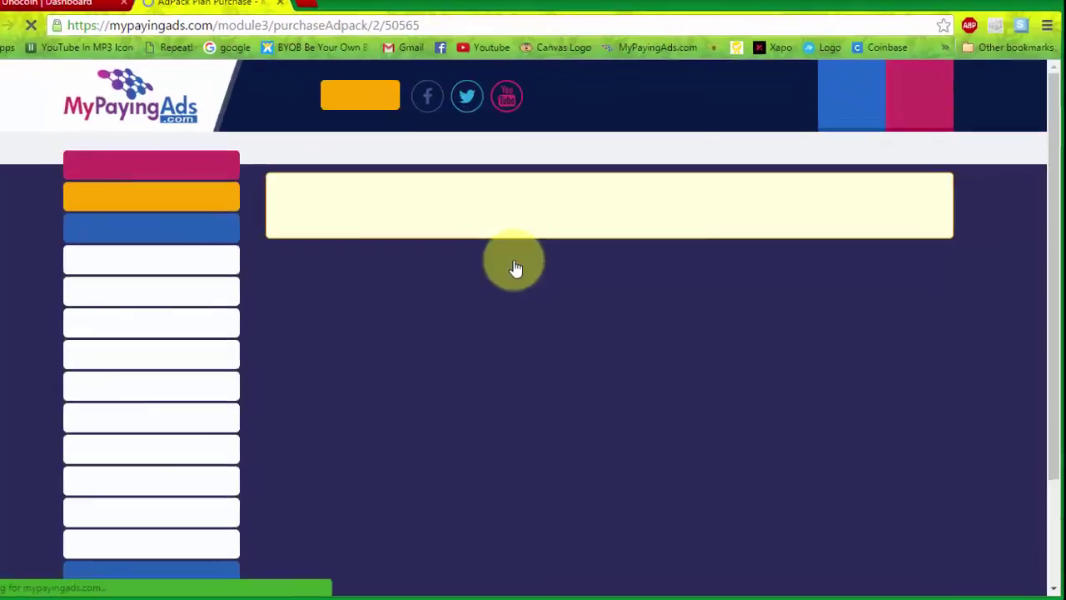
Check the $819.000 CoinPayments commission balance on the purchase page
scroll(641, 287, "down", 2)
scroll(866, 175, "down", 1)
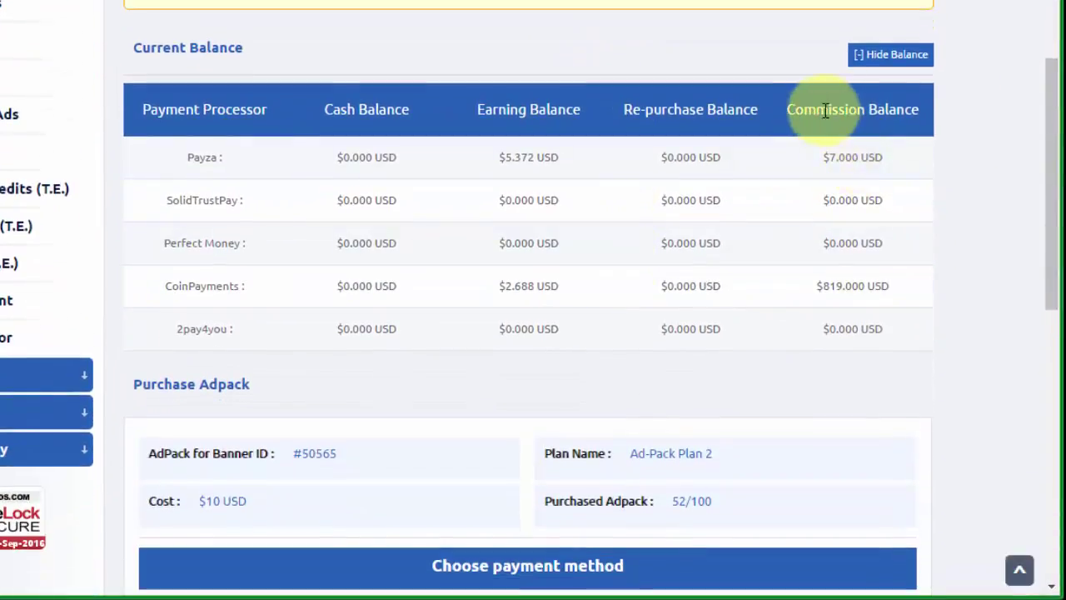
left_click_drag(825, 110, 968, 300)
left_click(806, 281)
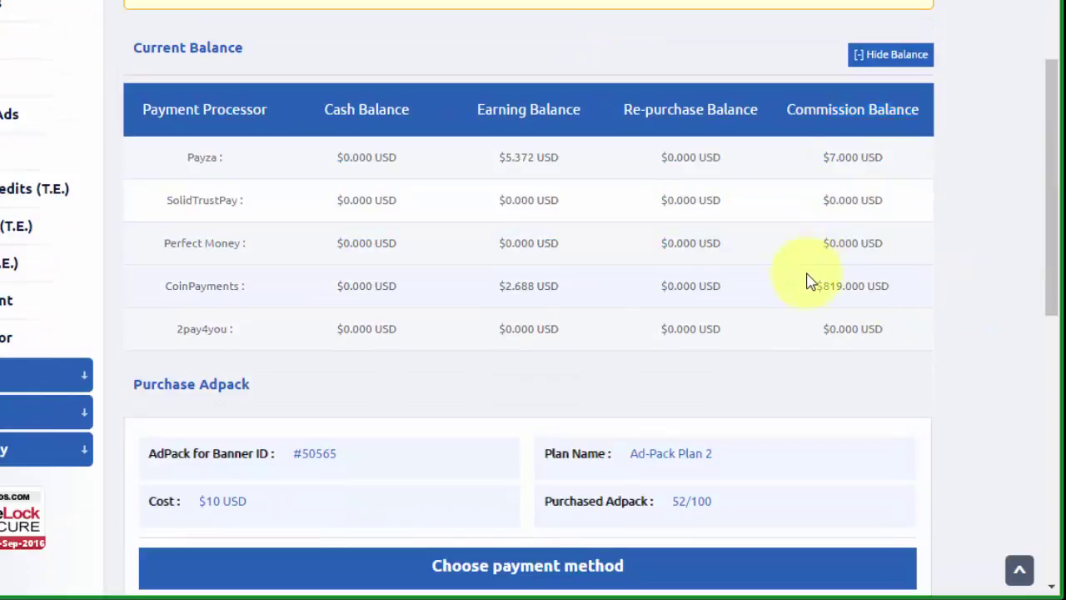
left_click(383, 283)
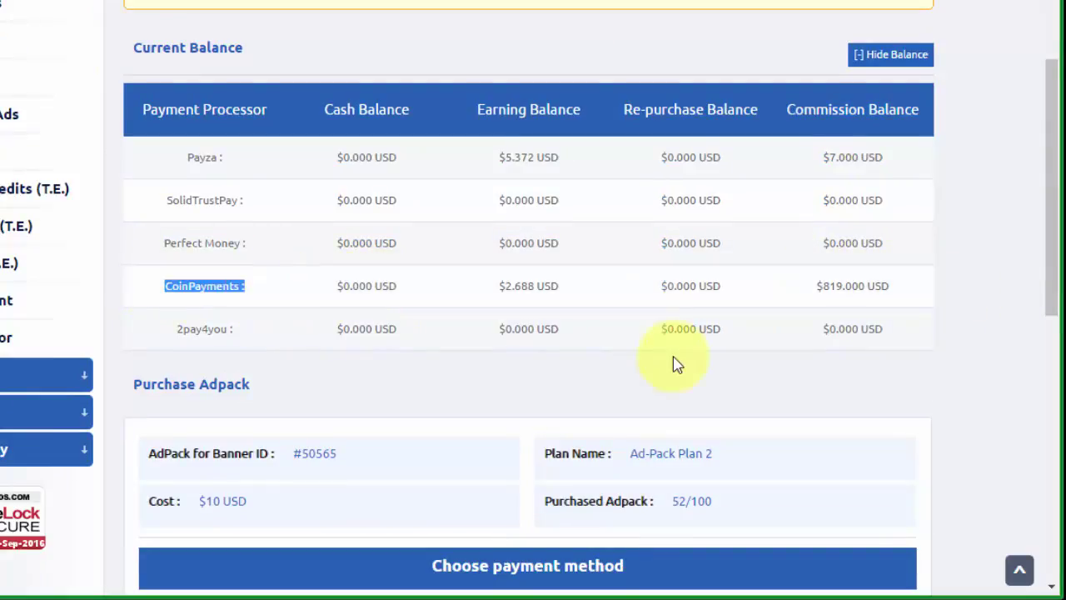
scroll(673, 358, "down", 3)
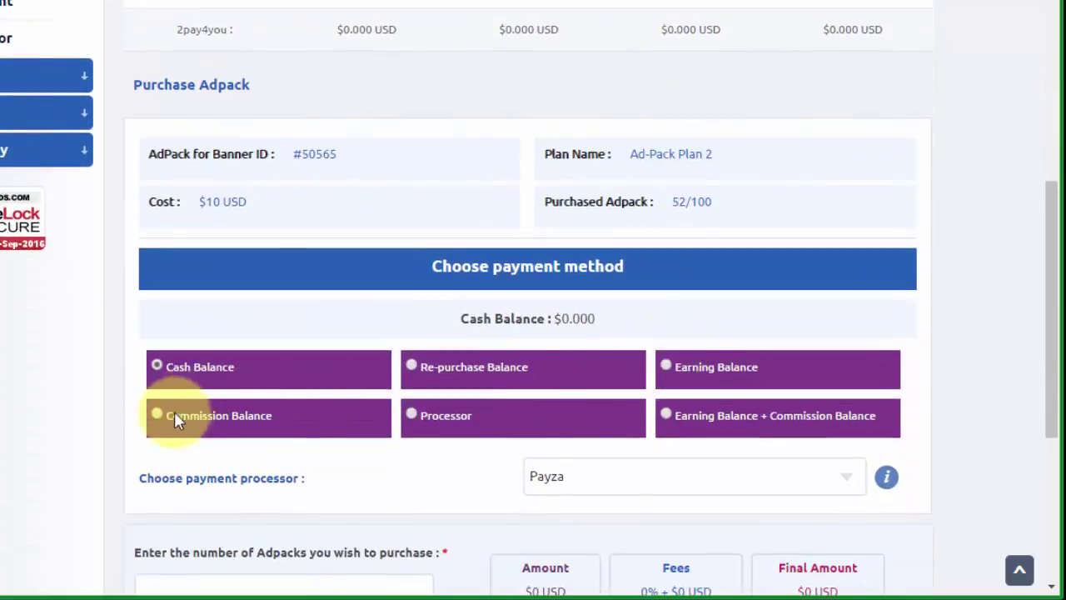
scroll(403, 345, "down", 1)
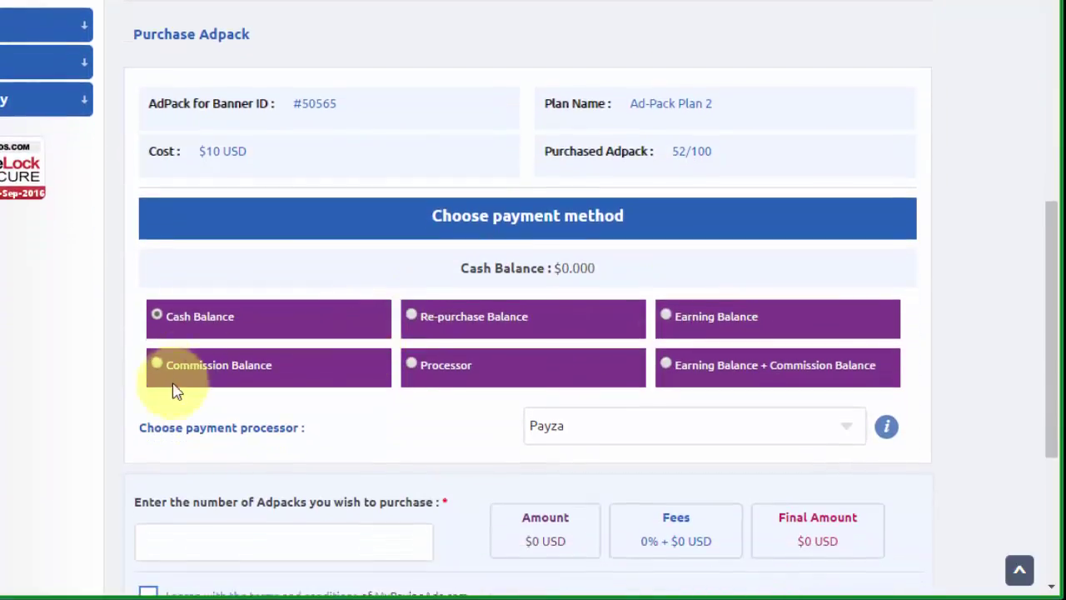
Pay $480 for 48 Plan 2 adpacks from the CoinPayments commission balance
left_click(158, 366)
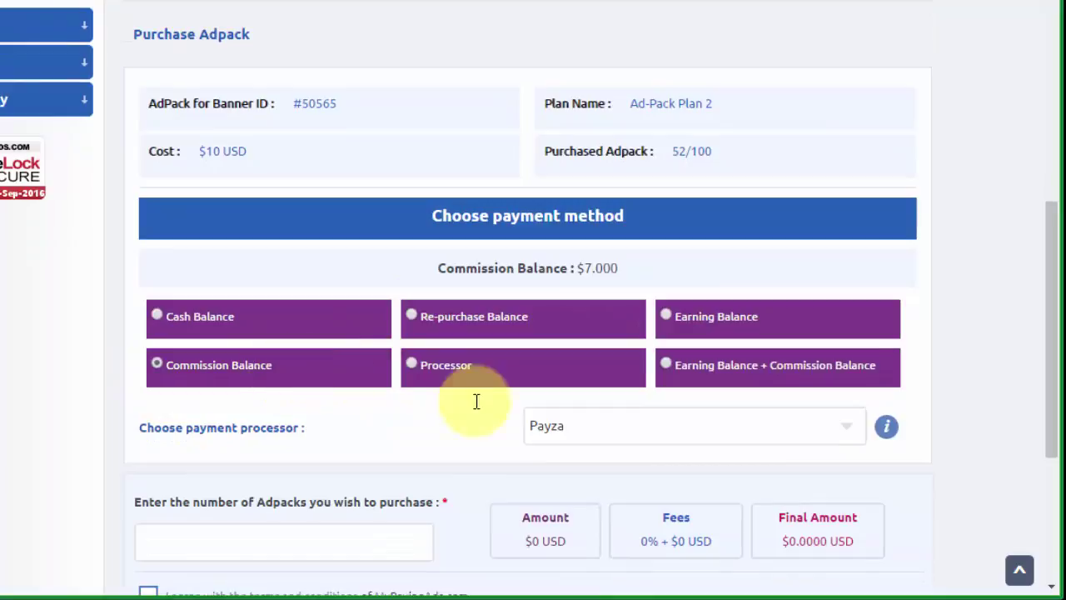
left_click_drag(288, 367, 606, 430)
left_click(606, 430)
left_click(611, 505)
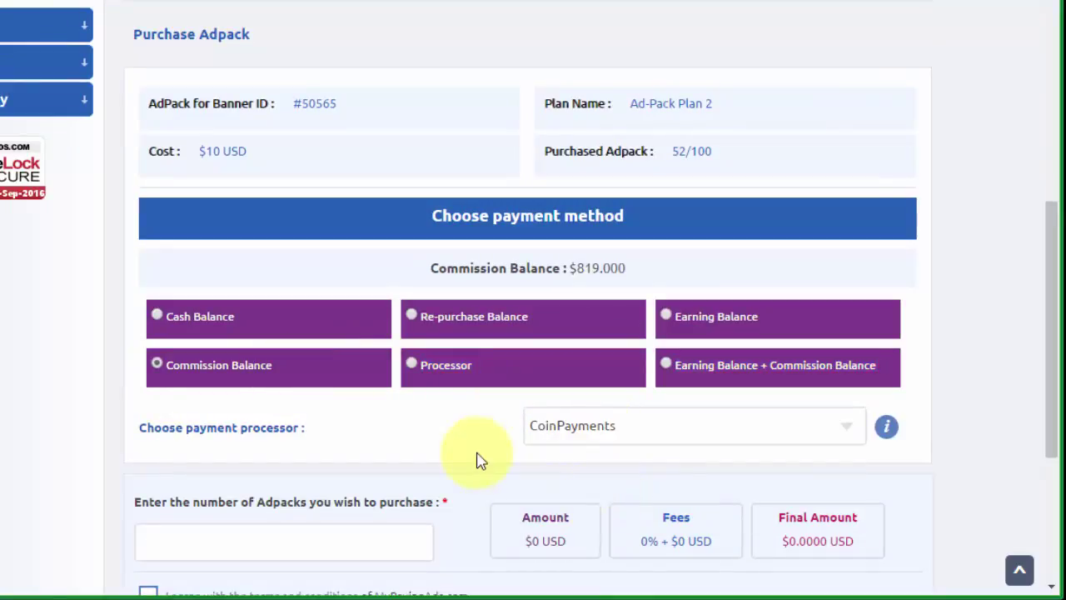
scroll(476, 459, "down", 1)
scroll(476, 459, "down", 1)
left_click_drag(572, 144, 605, 142)
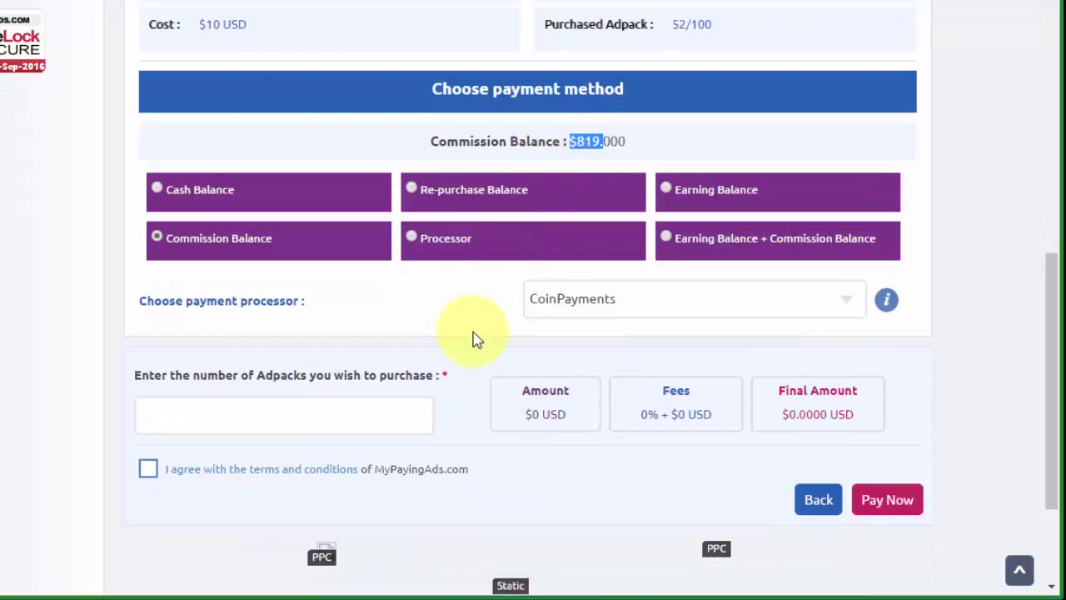
scroll(472, 338, "down", 1)
left_click(230, 386)
type("48")
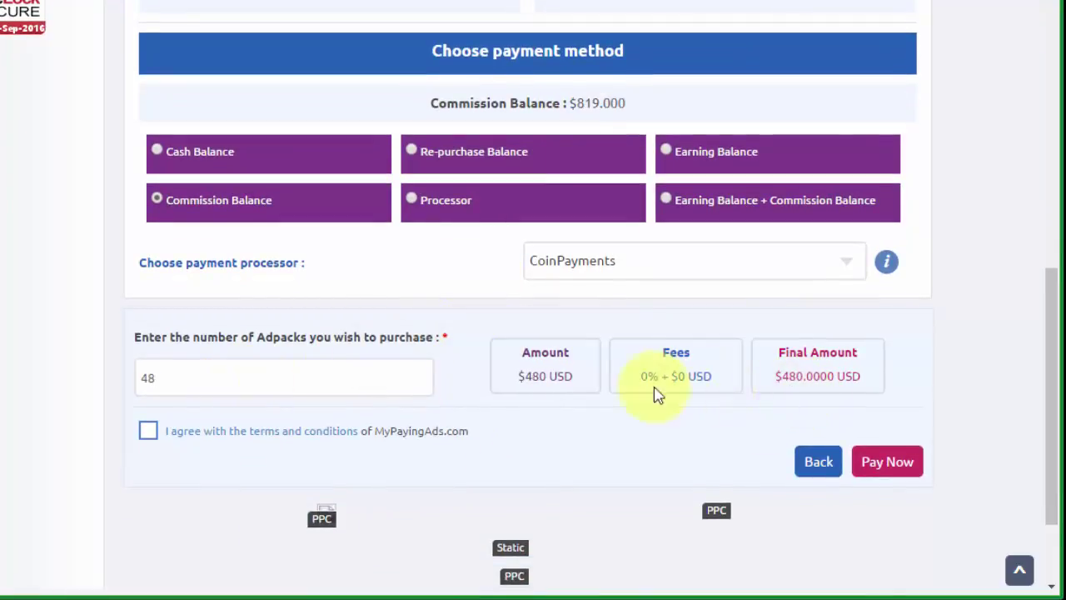
scroll(789, 481, "down", 1)
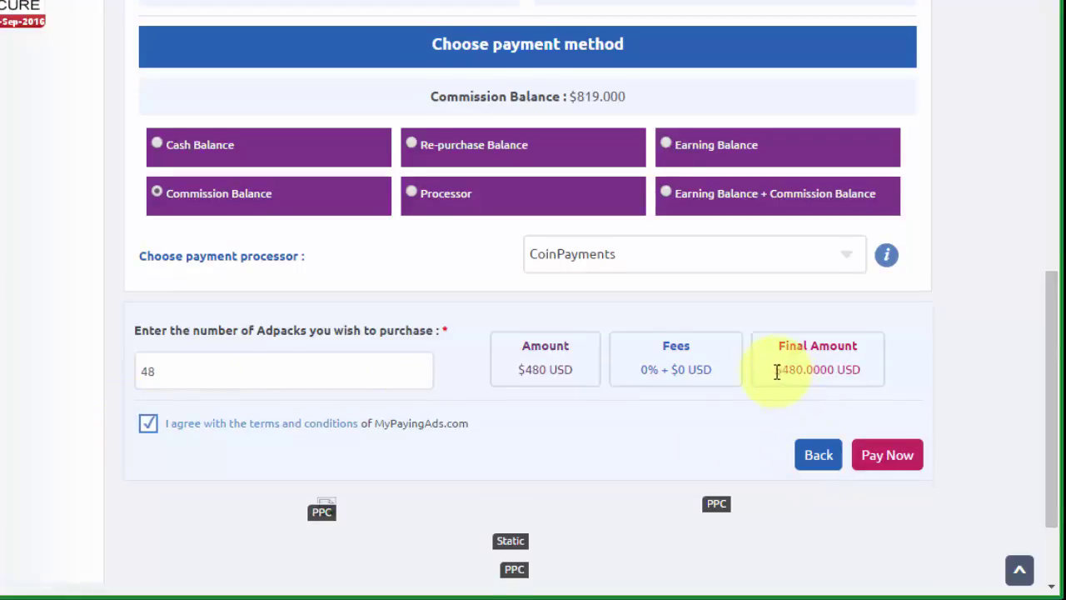
left_click(886, 455)
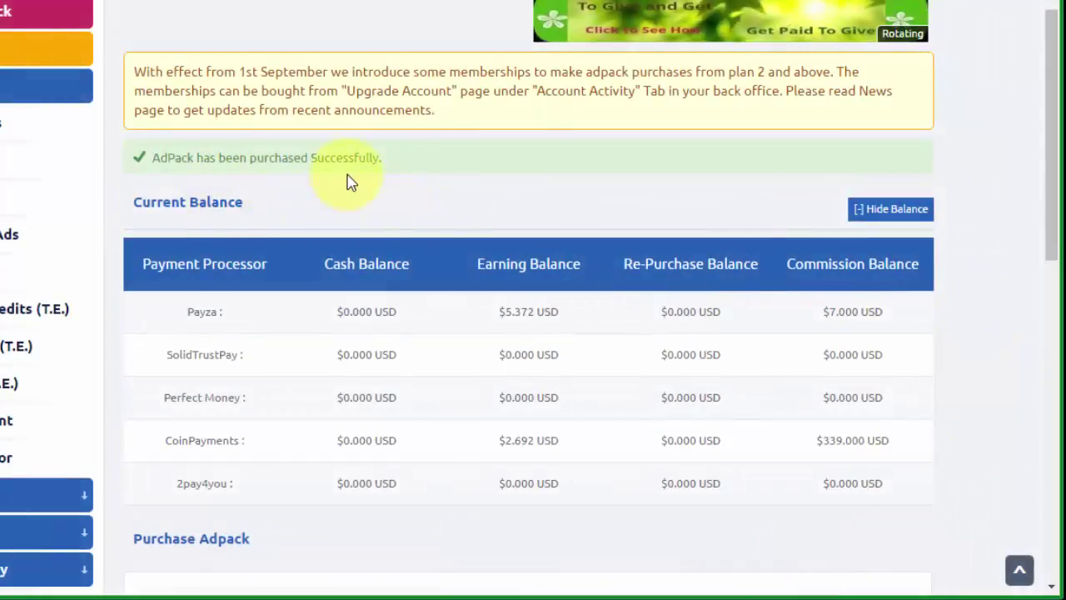
Return to the Member Overview and check the $346 commission balance and 200 active AdPacks
scroll(626, 222, "up", 1)
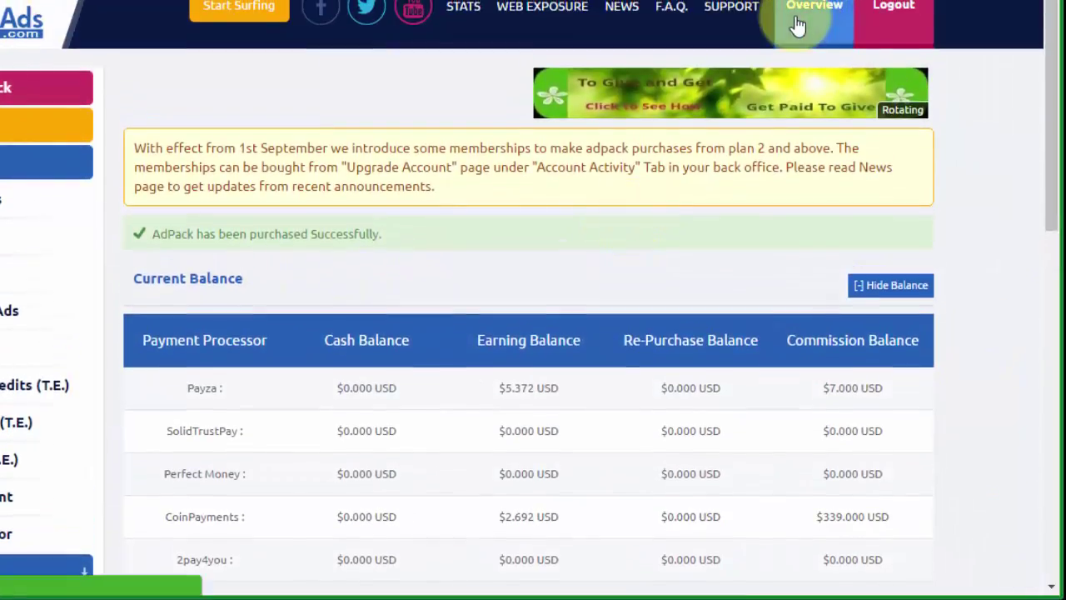
left_click(798, 25)
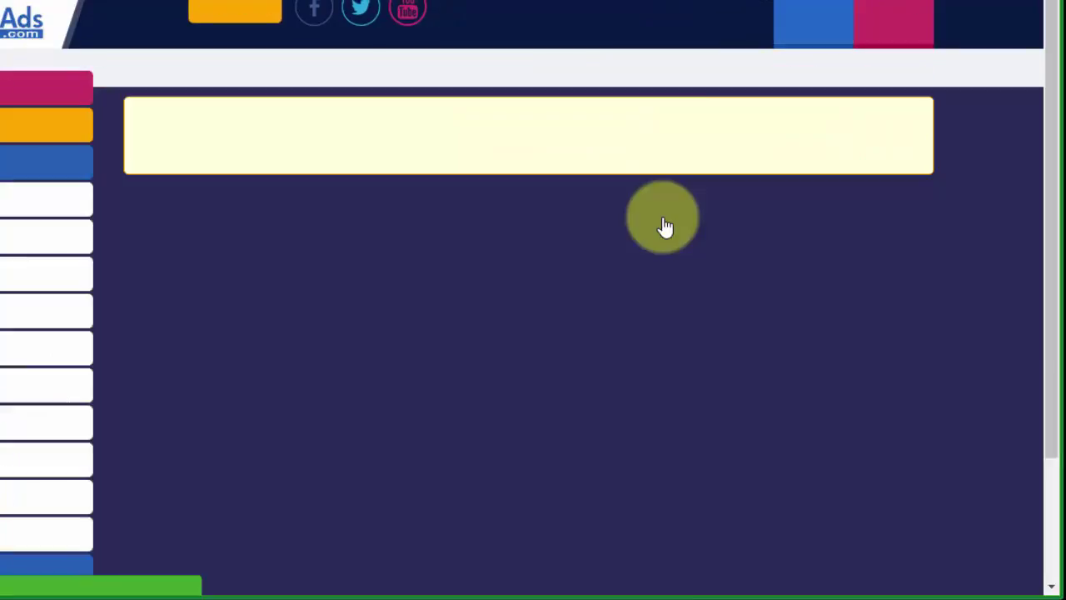
scroll(662, 226, "down", 2)
scroll(665, 226, "down", 1)
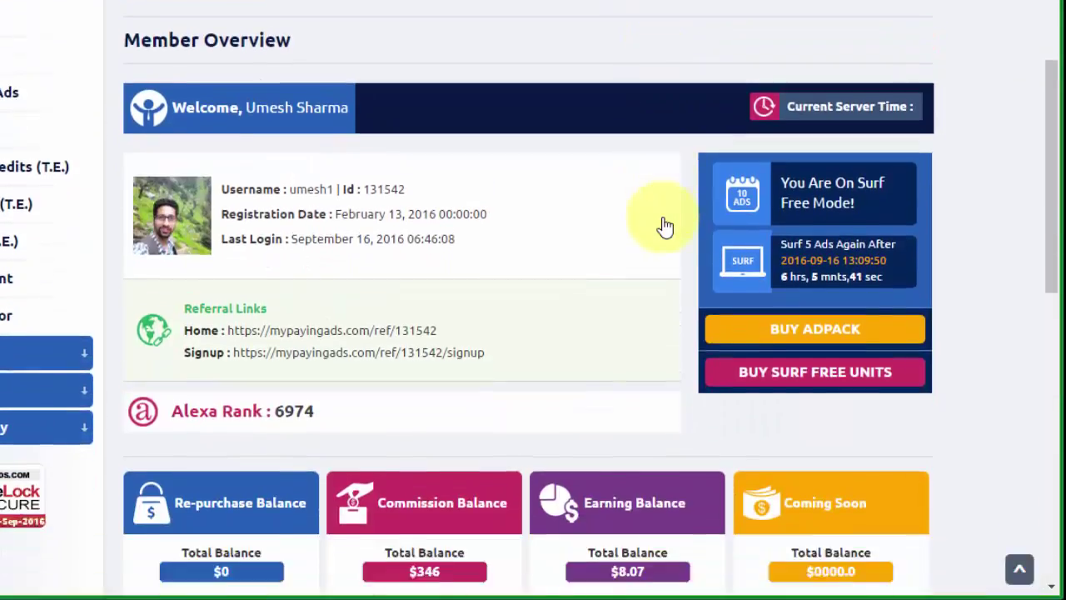
scroll(690, 173, "down", 1)
scroll(688, 171, "down", 3)
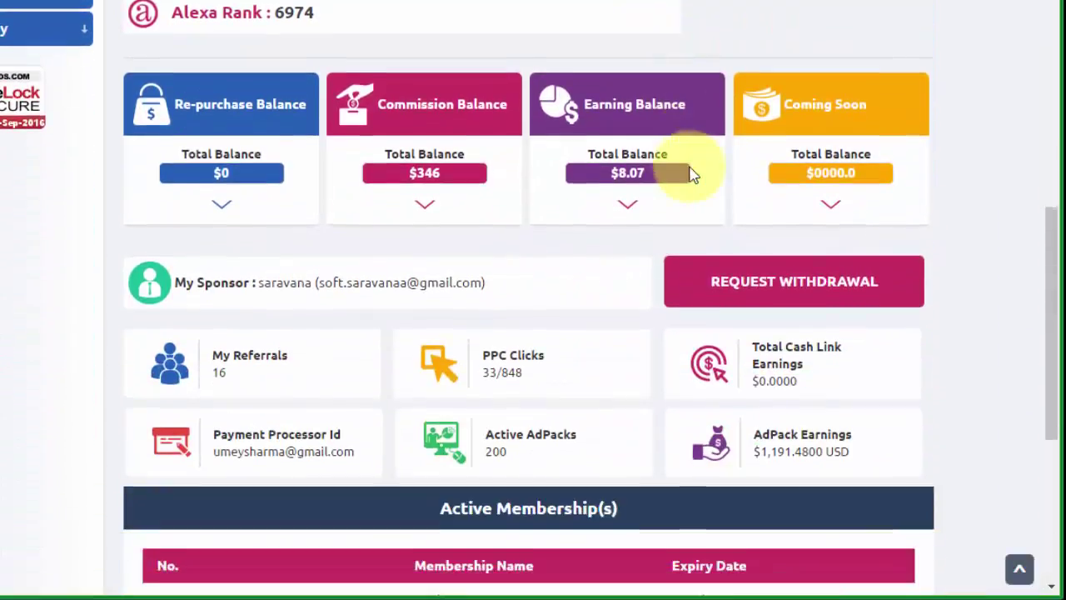
scroll(691, 171, "down", 2)
scroll(429, 50, "up", 1)
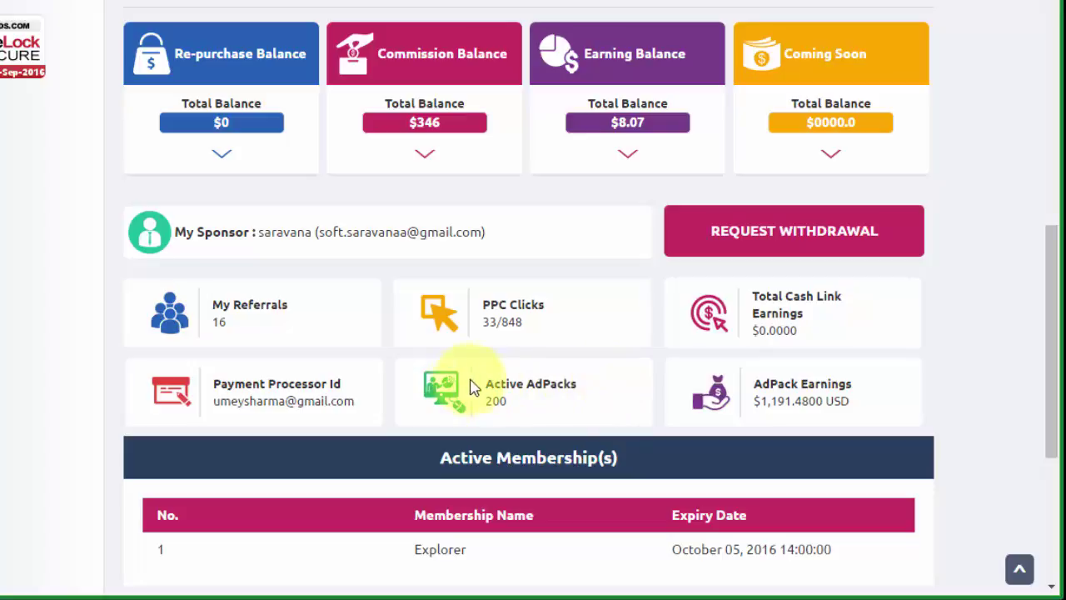
scroll(614, 388, "up", 1)
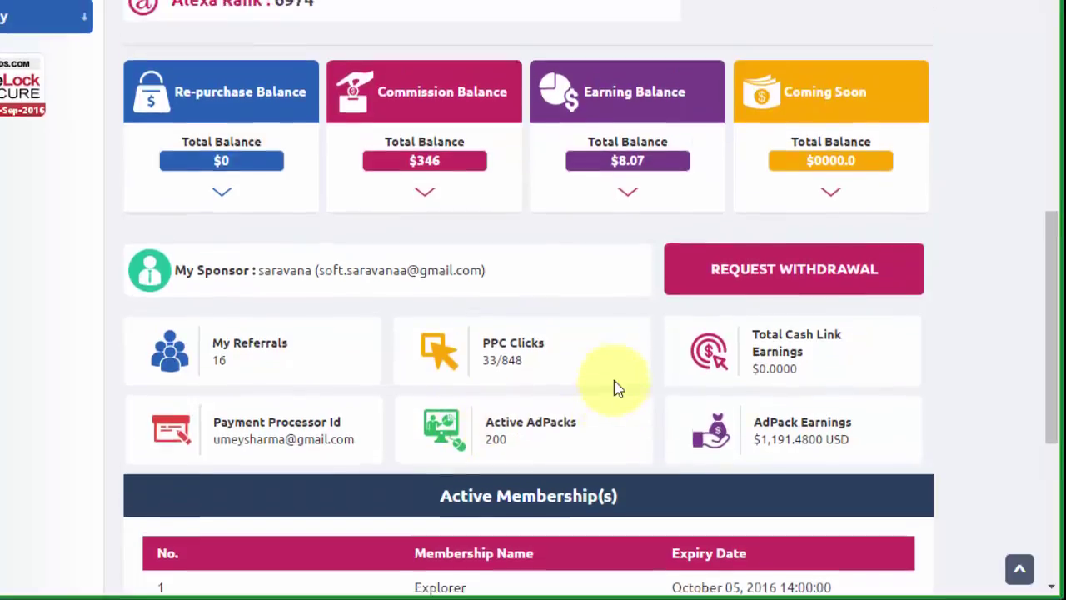
scroll(624, 388, "up", 5)
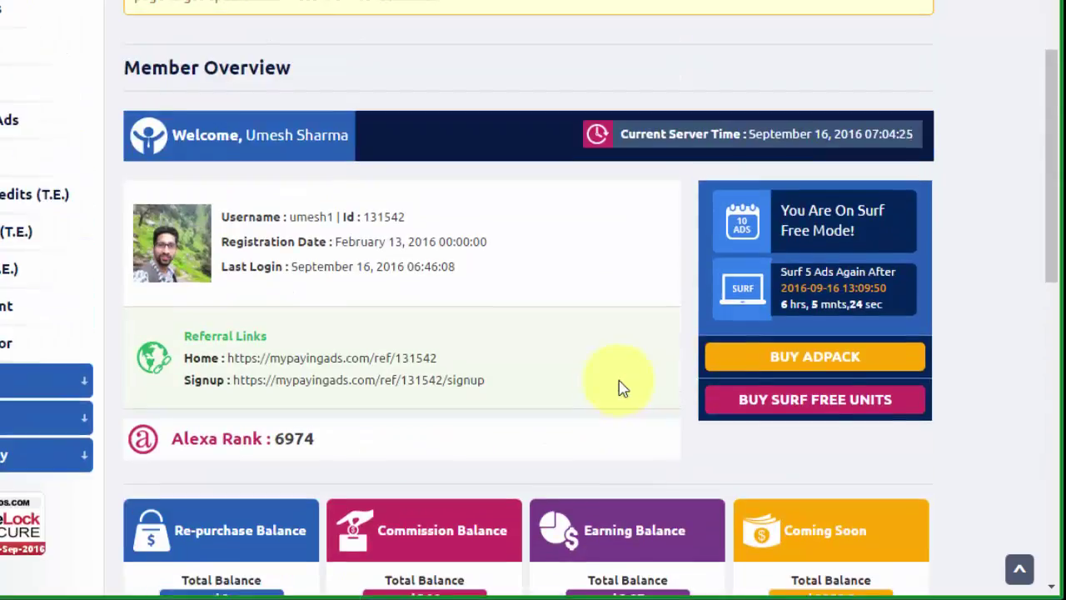
Open the AdPack options for banner 50565 and note Ad-Pack Plan 3's $25 USD price
left_click(805, 366)
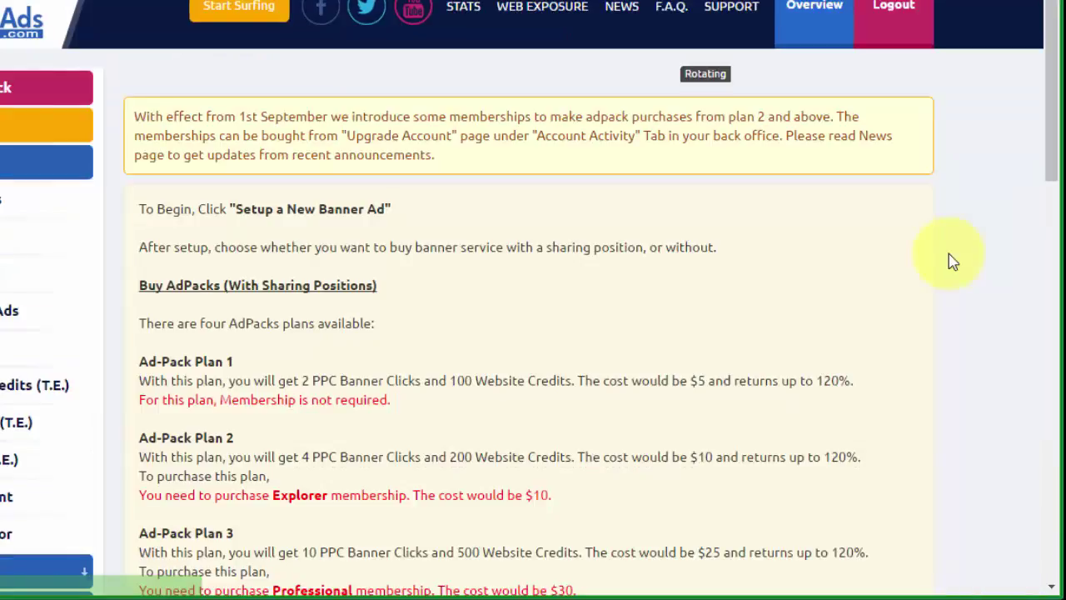
scroll(954, 262, "down", 3)
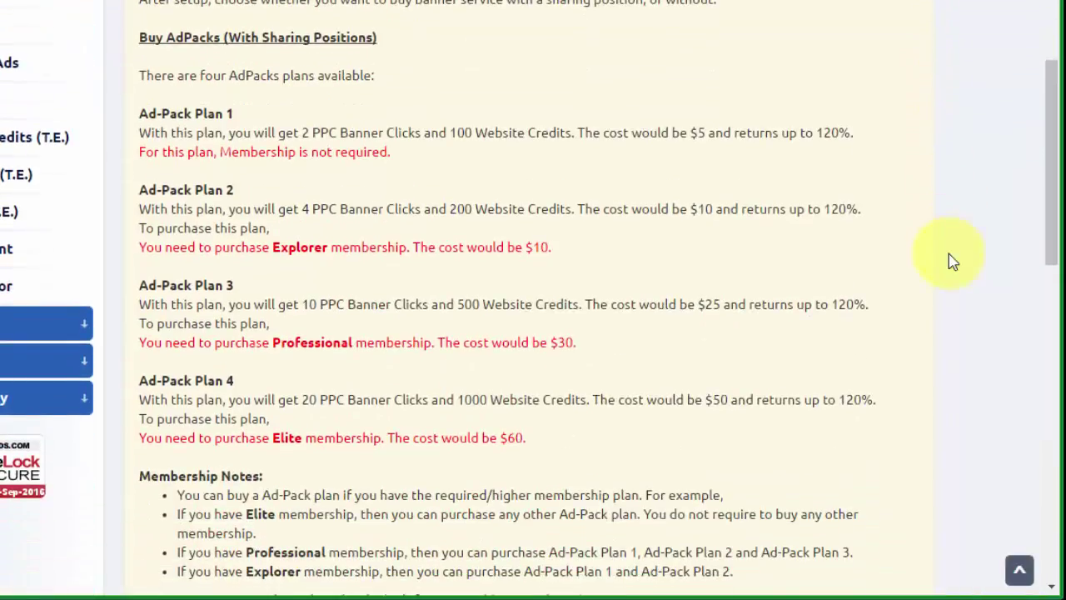
scroll(949, 258, "down", 3)
scroll(947, 258, "down", 4)
scroll(873, 278, "down", 2)
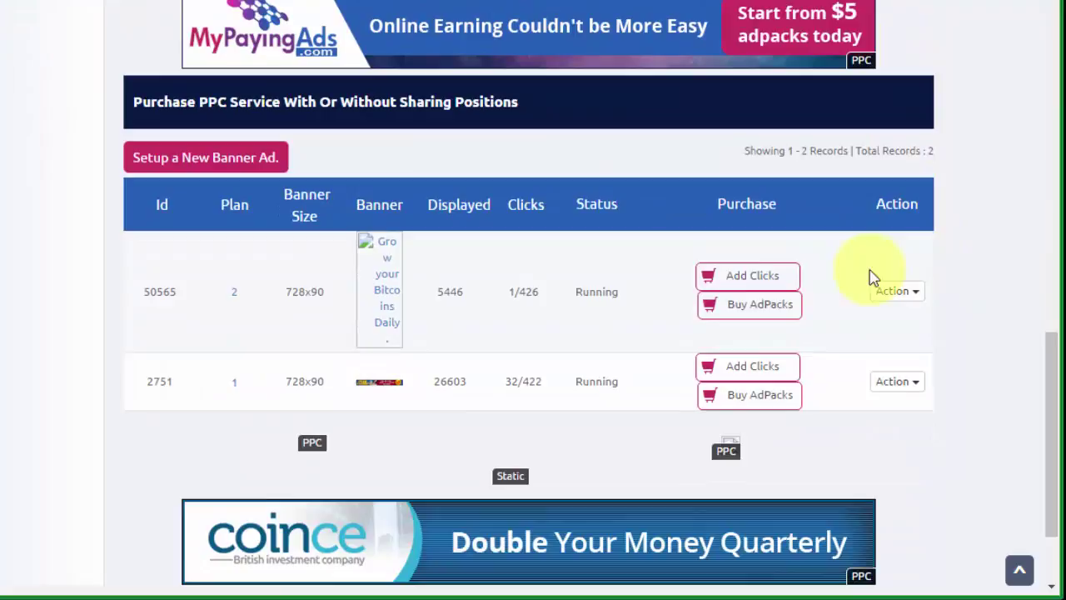
left_click(747, 313)
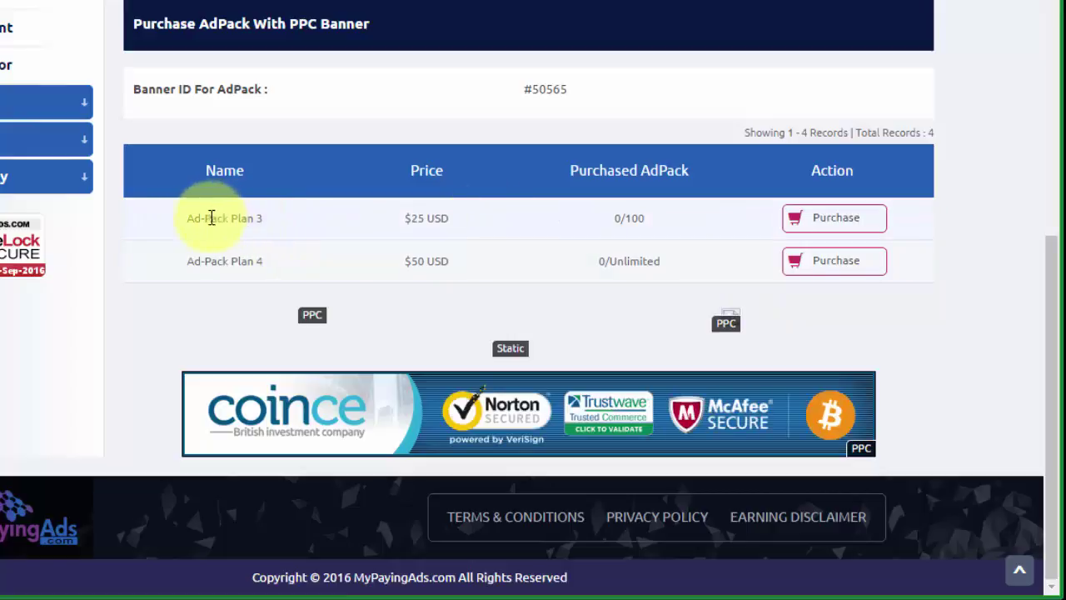
left_click_drag(185, 218, 295, 222)
left_click_drag(403, 217, 466, 214)
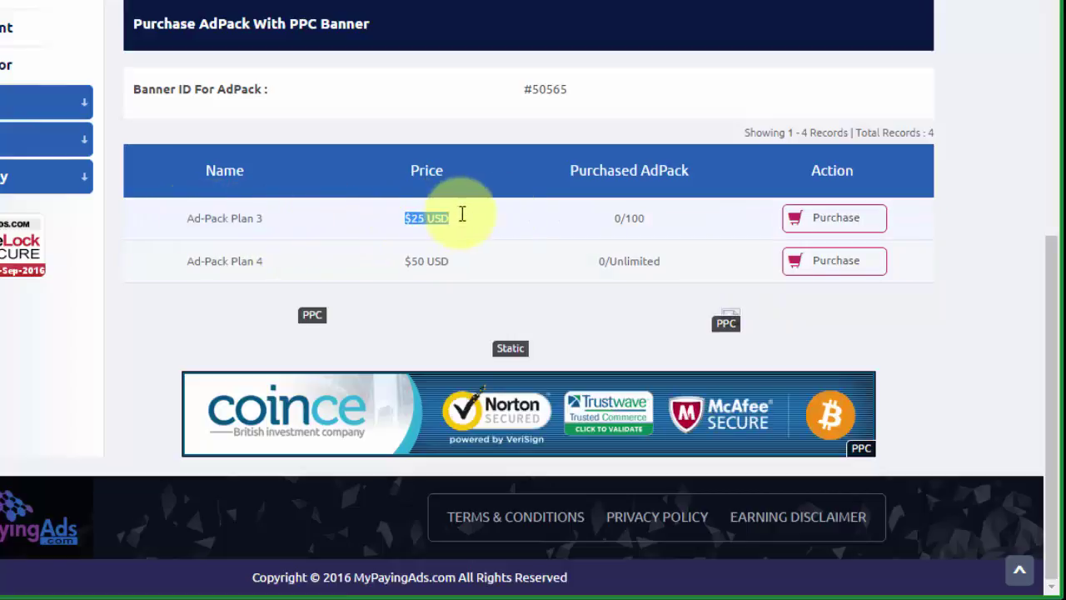
left_click(421, 215)
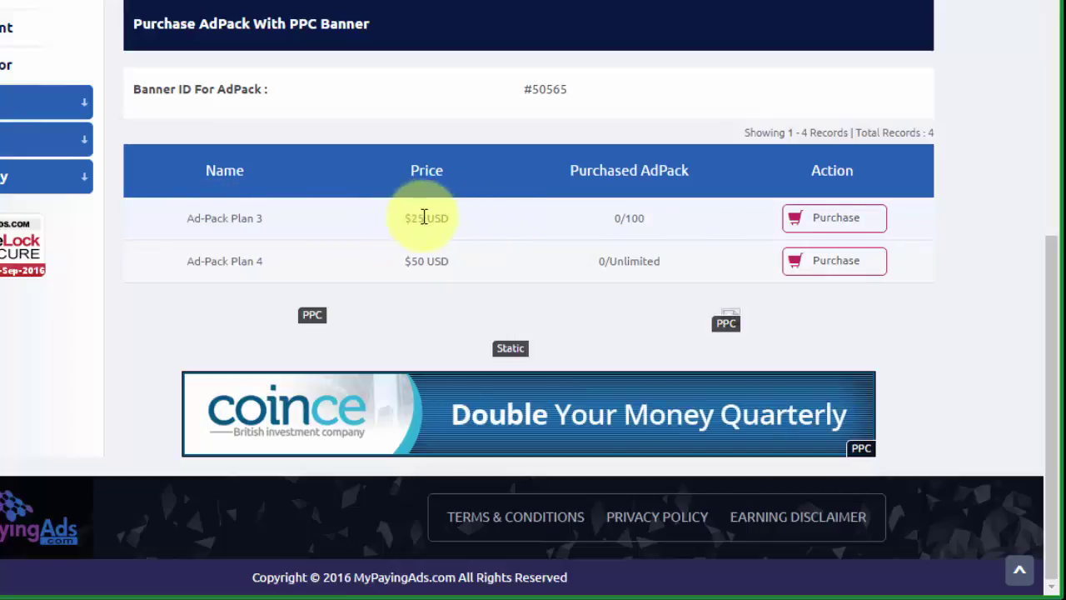
triple_click(424, 217)
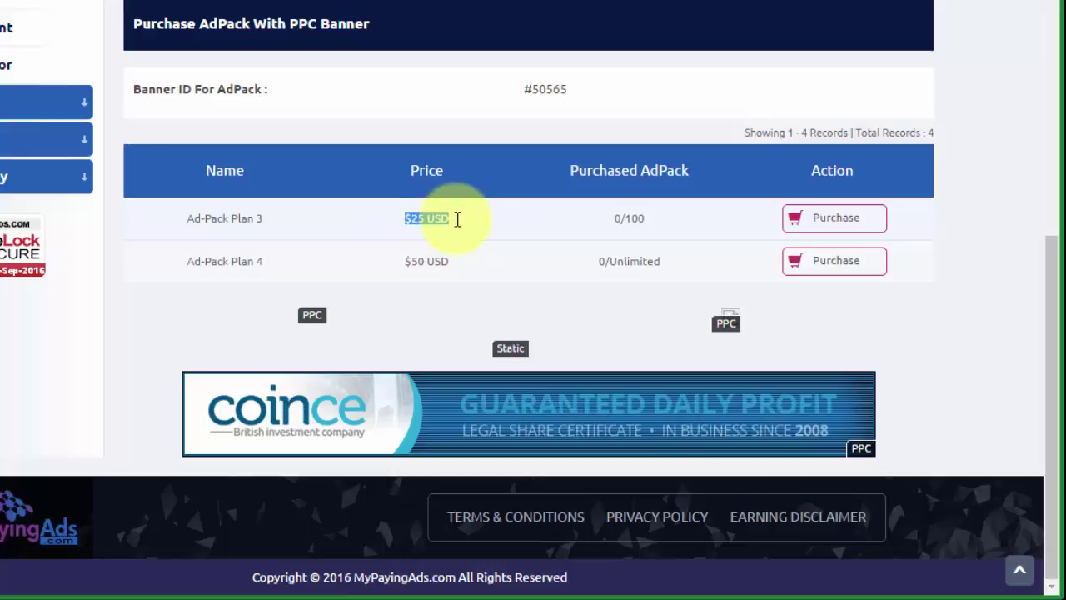
left_click(470, 220)
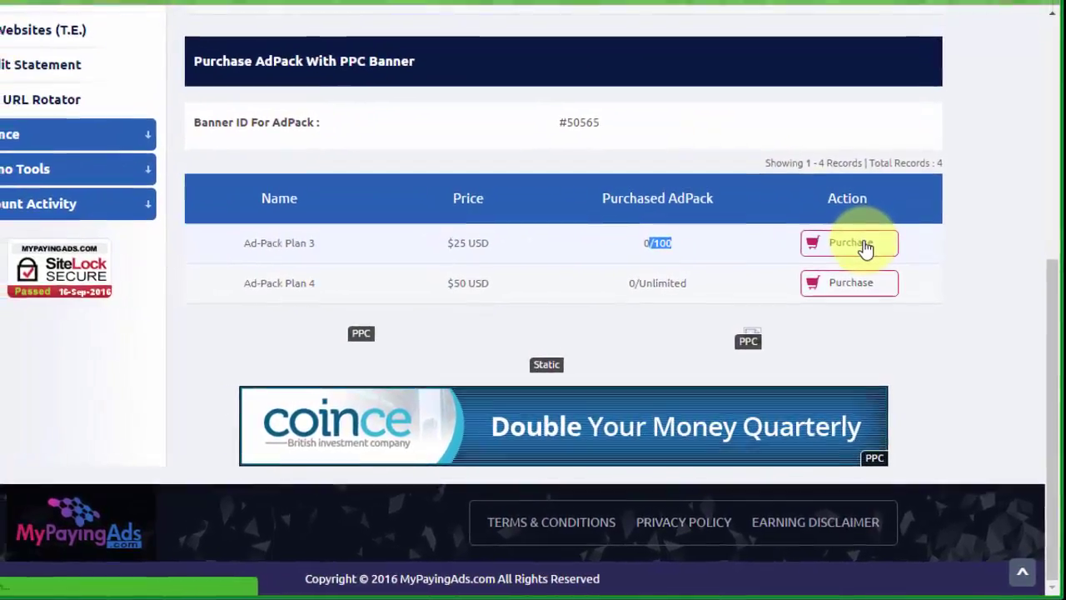
Start the Plan 3 purchase, visit the three required banner ads, close their tabs, and continue
left_click(861, 240)
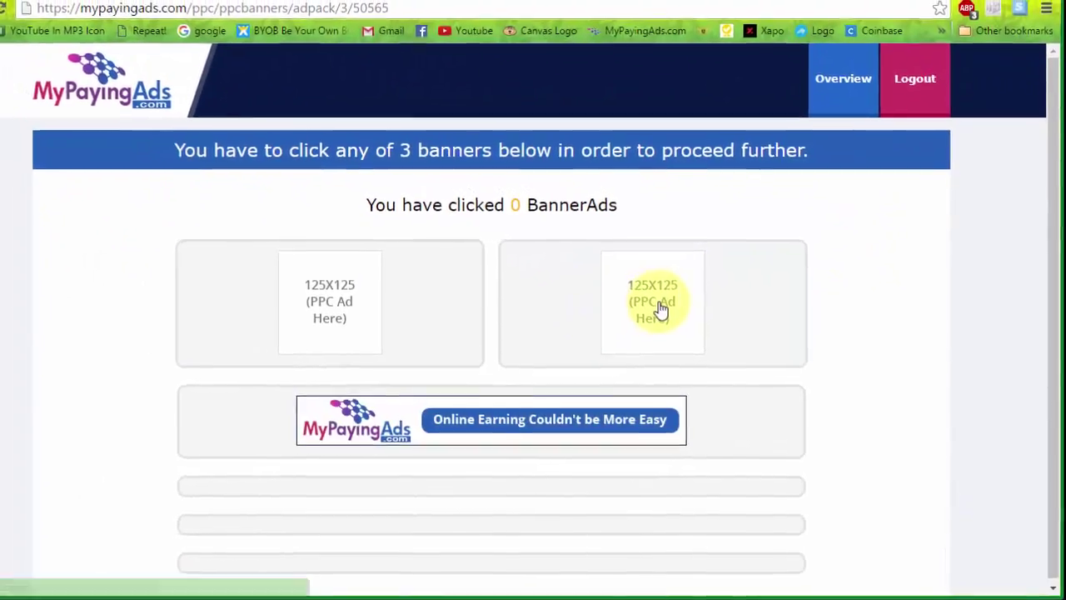
left_click(652, 299)
left_click(543, 418)
left_click(295, 305)
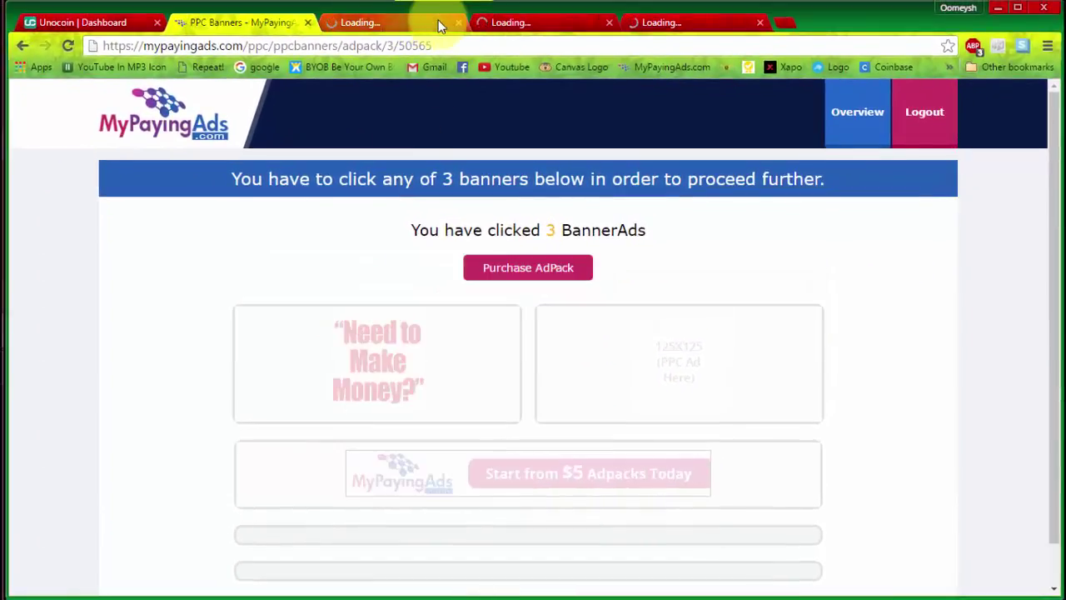
left_click(461, 23)
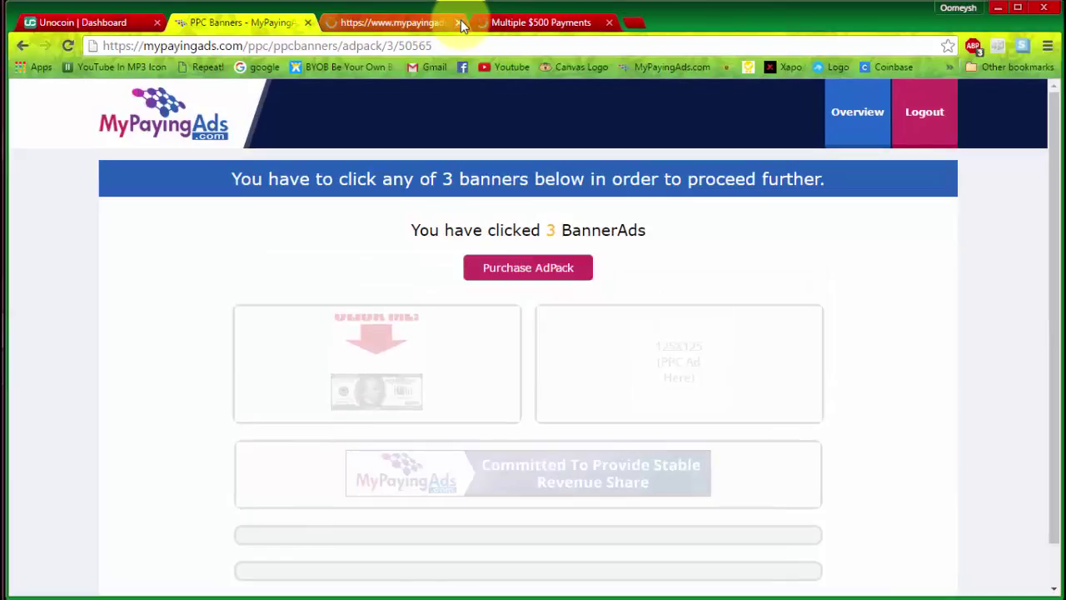
left_click(460, 22)
left_click(460, 23)
left_click(530, 270)
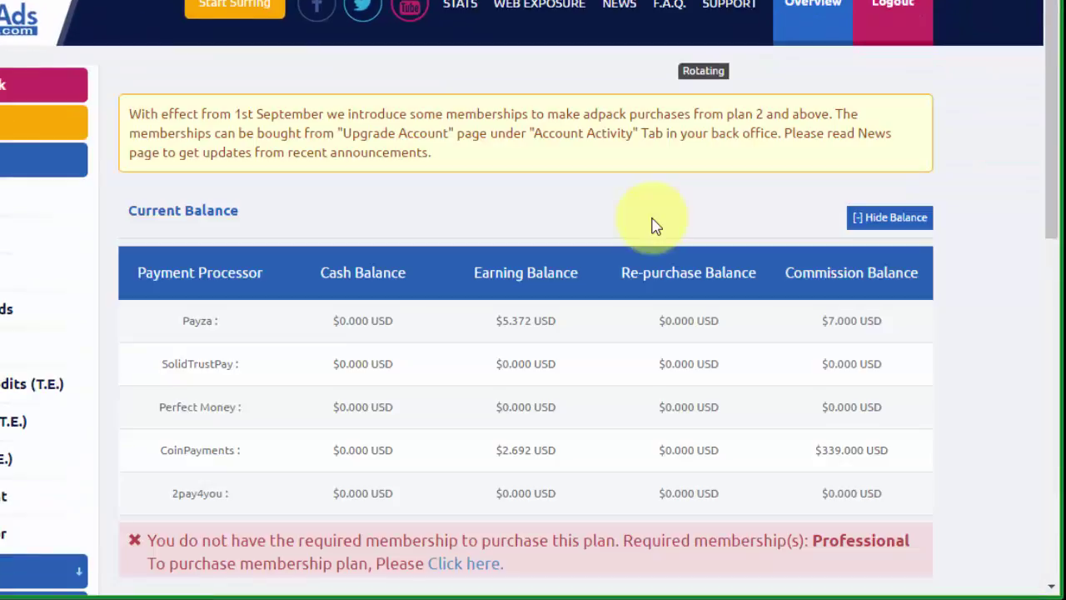
Follow the membership warning link to the upgrade page showing the current Explorer membership
scroll(654, 222, "down", 3)
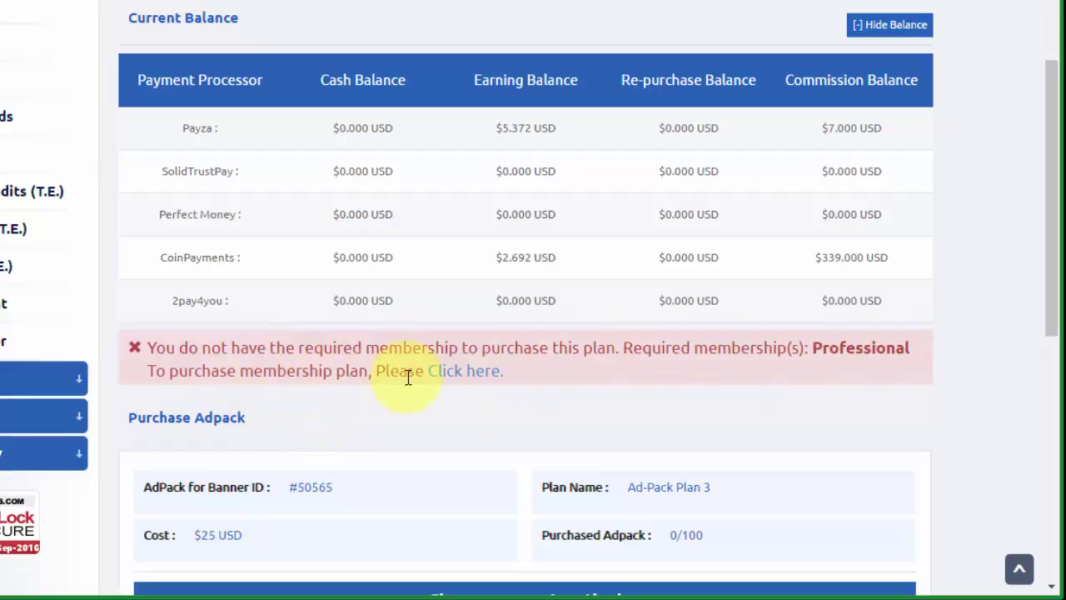
left_click(464, 379)
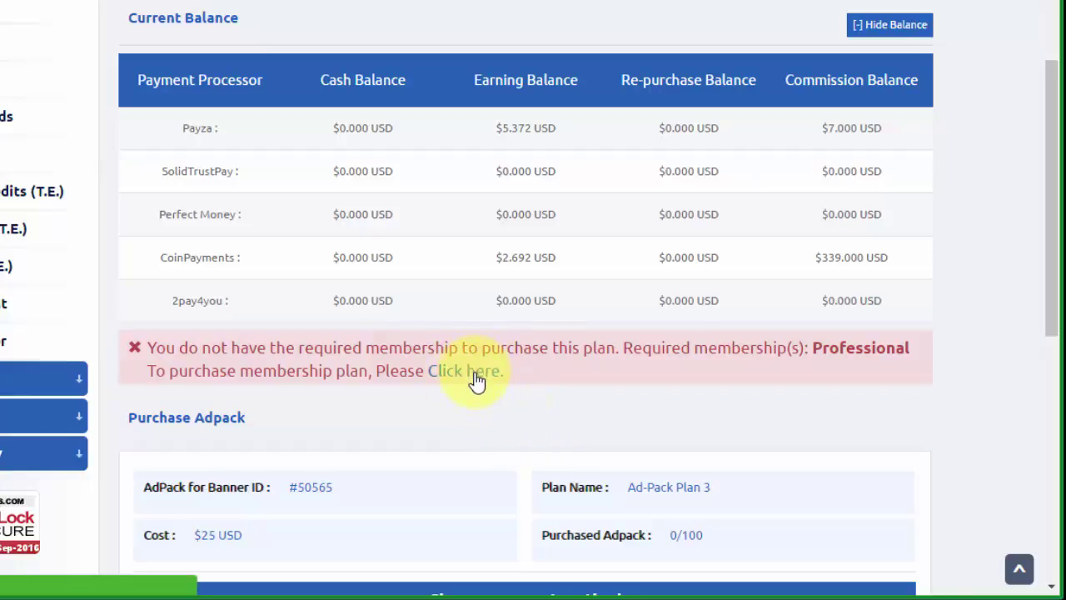
scroll(476, 380, "up", 4)
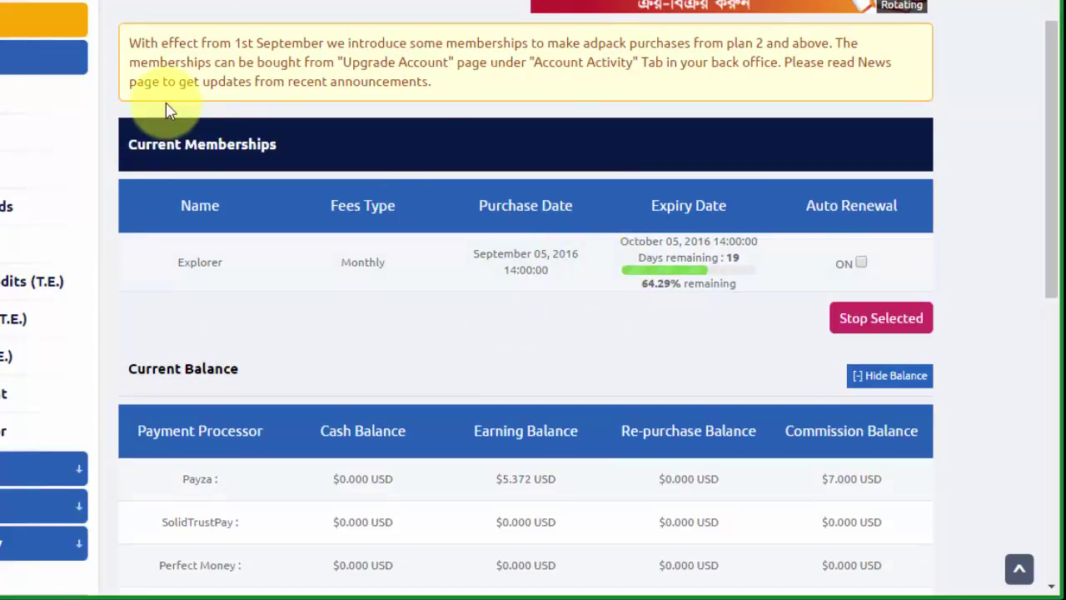
Find the $30 USD Professional membership under Available Memberships and start purchasing it
scroll(521, 333, "down", 4)
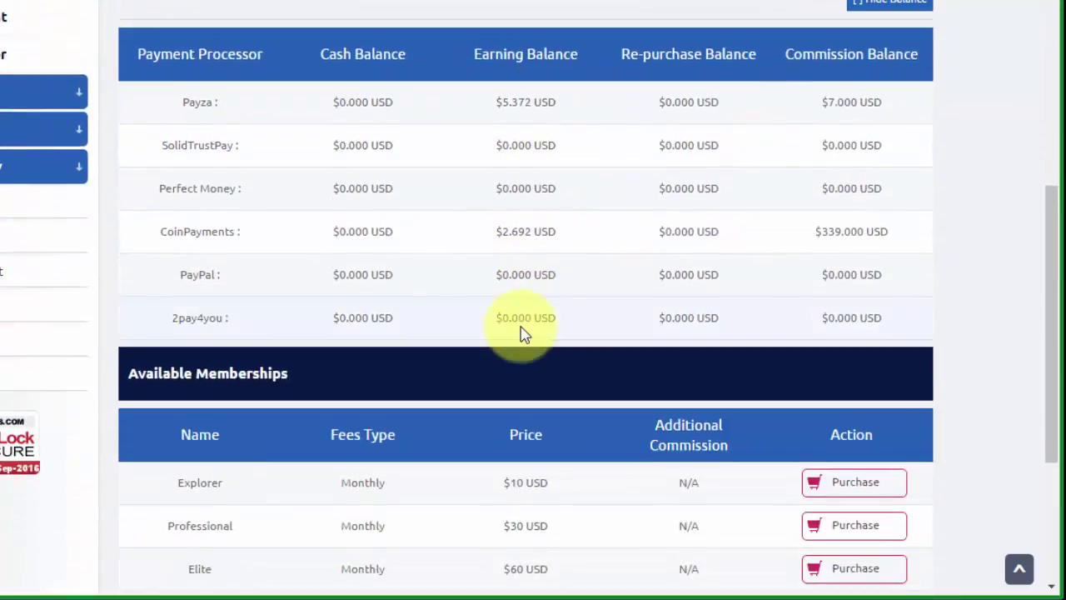
scroll(521, 334, "up", 3)
scroll(521, 333, "down", 3)
scroll(520, 333, "up", 3)
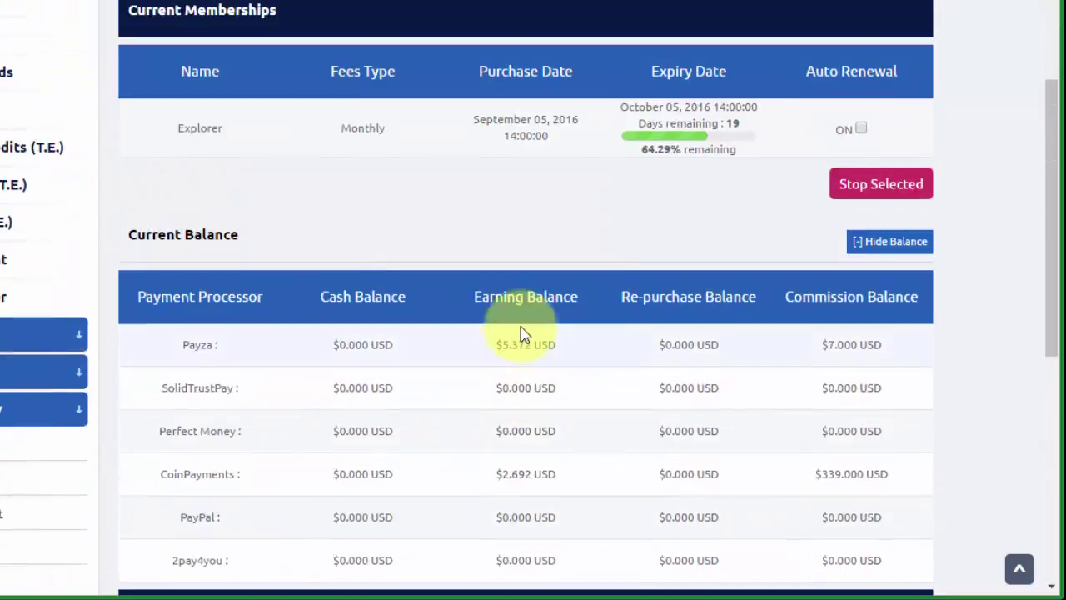
scroll(520, 333, "down", 3)
scroll(500, 333, "down", 2)
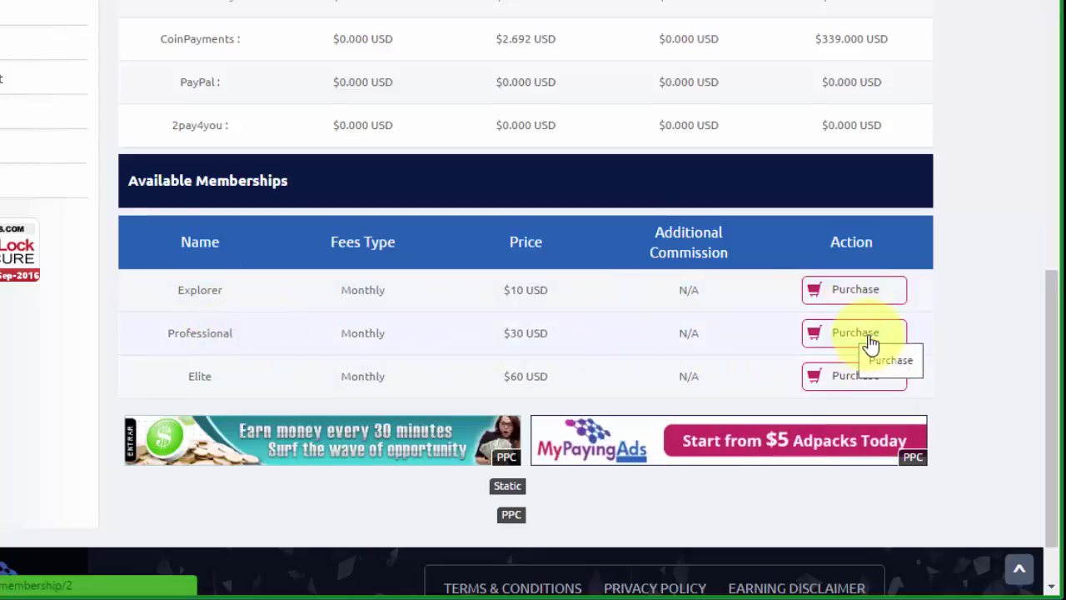
left_click_drag(481, 334, 573, 333)
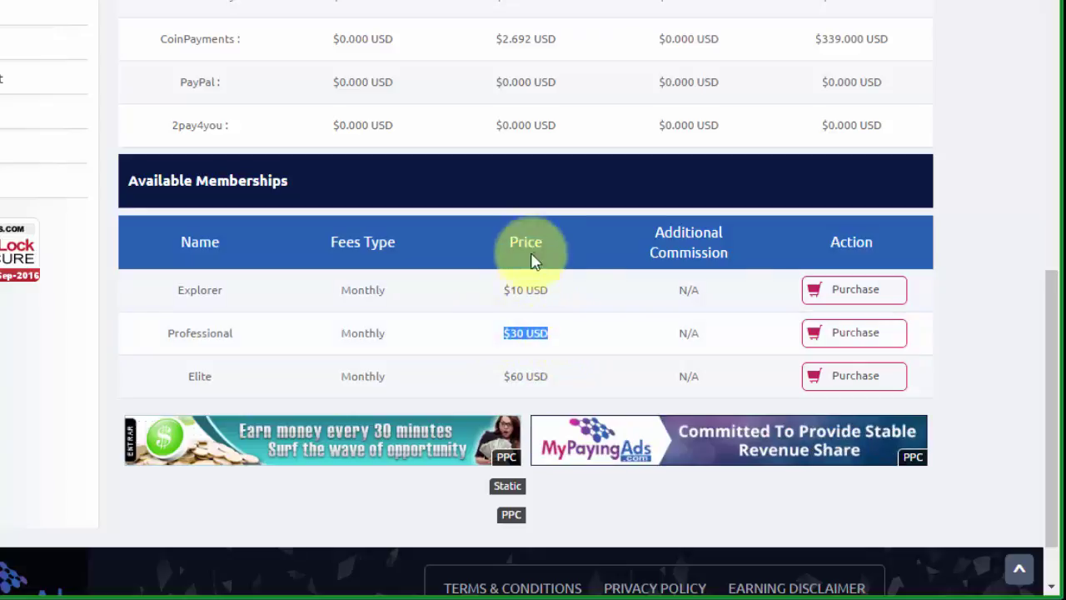
left_click(554, 343)
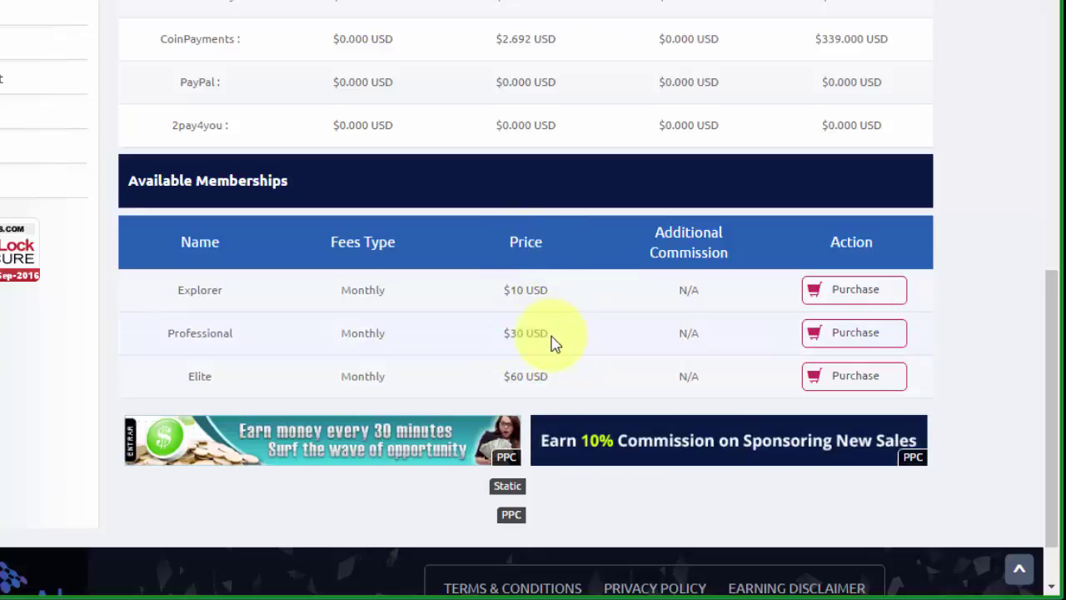
left_click_drag(512, 334, 497, 334)
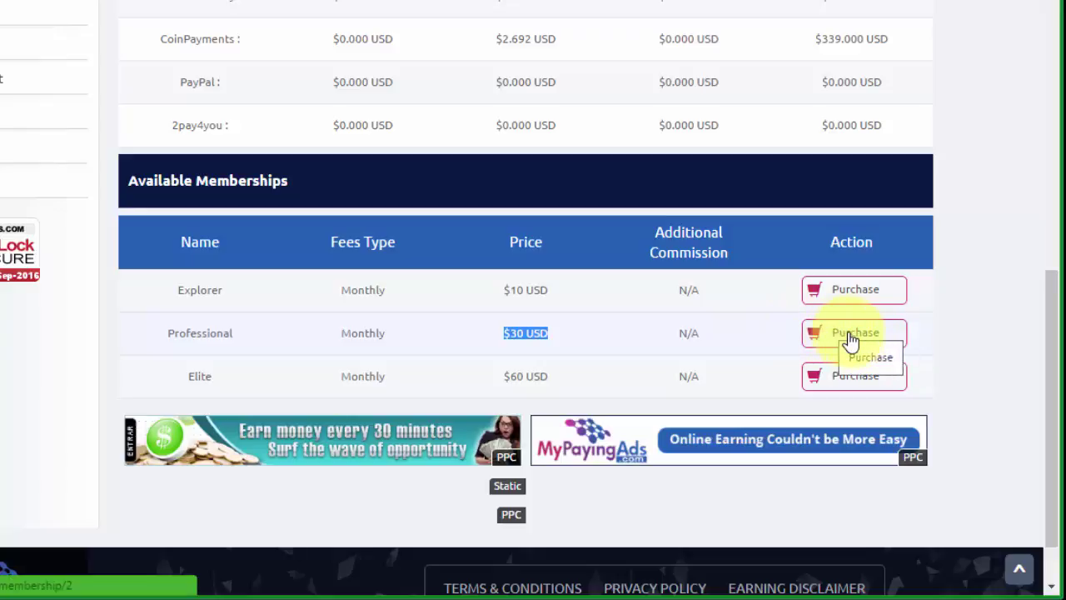
left_click(849, 337)
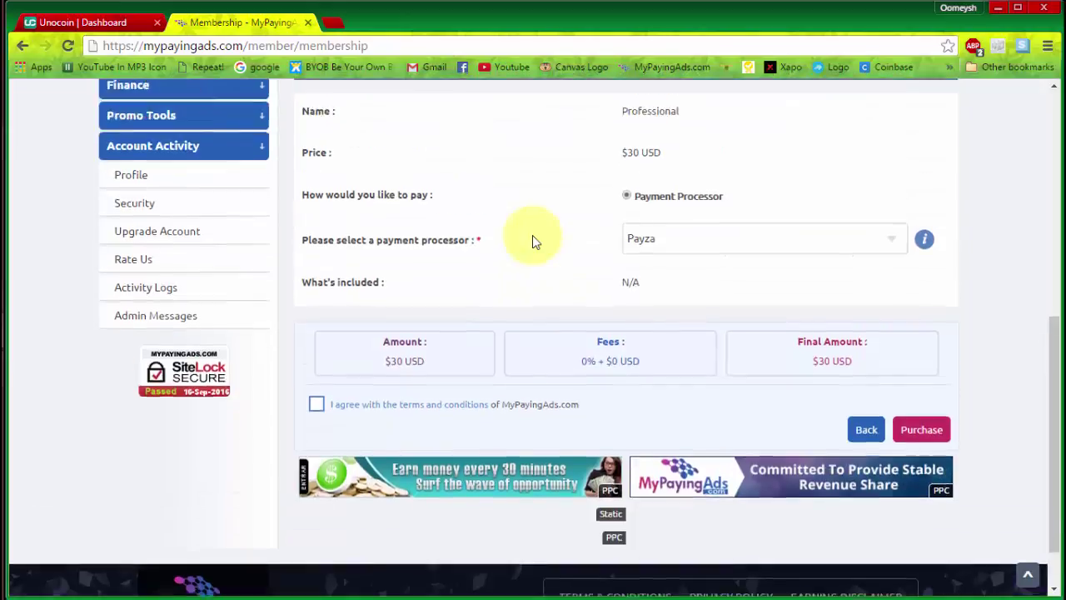
Look over the Professional membership payment form
scroll(532, 235, "up", 4)
scroll(532, 235, "down", 3)
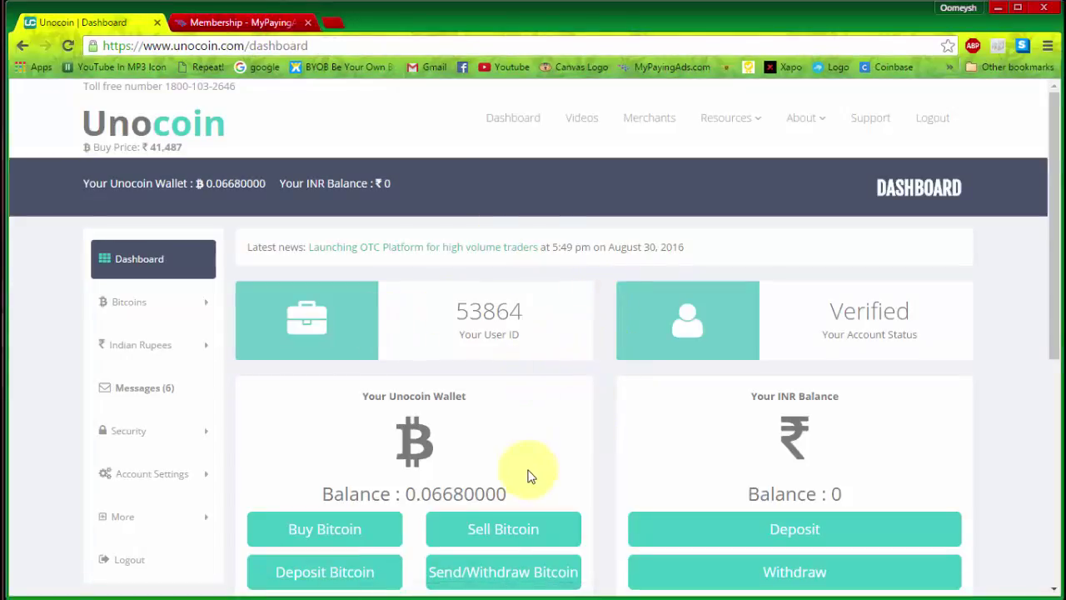
Check the 0.06680000 BTC Unocoin wallet balance, then return to the MyPayingAds membership form
left_click_drag(403, 494, 507, 495)
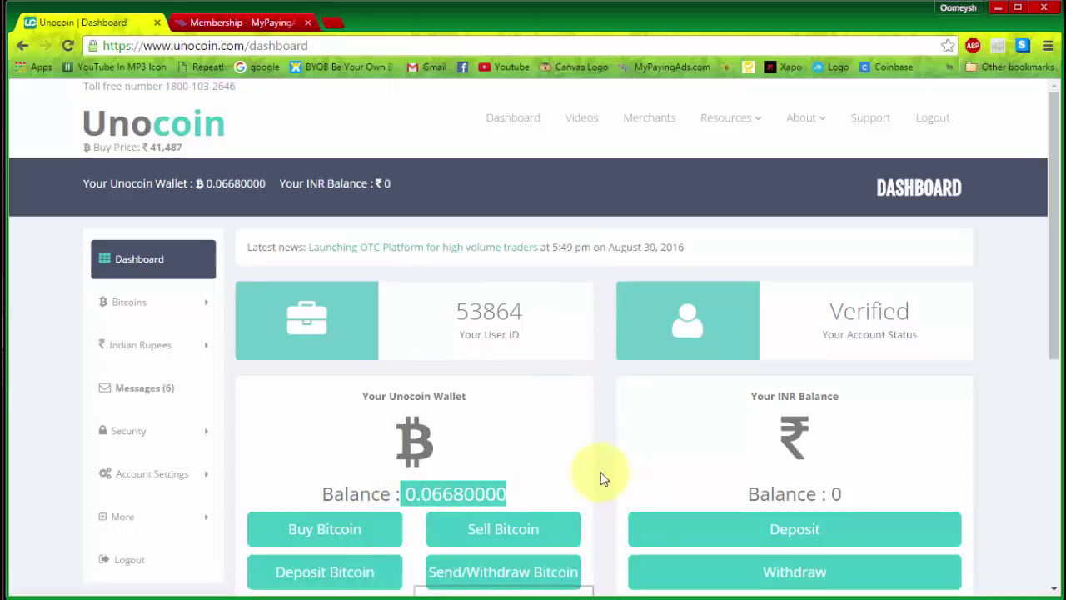
left_click(568, 486)
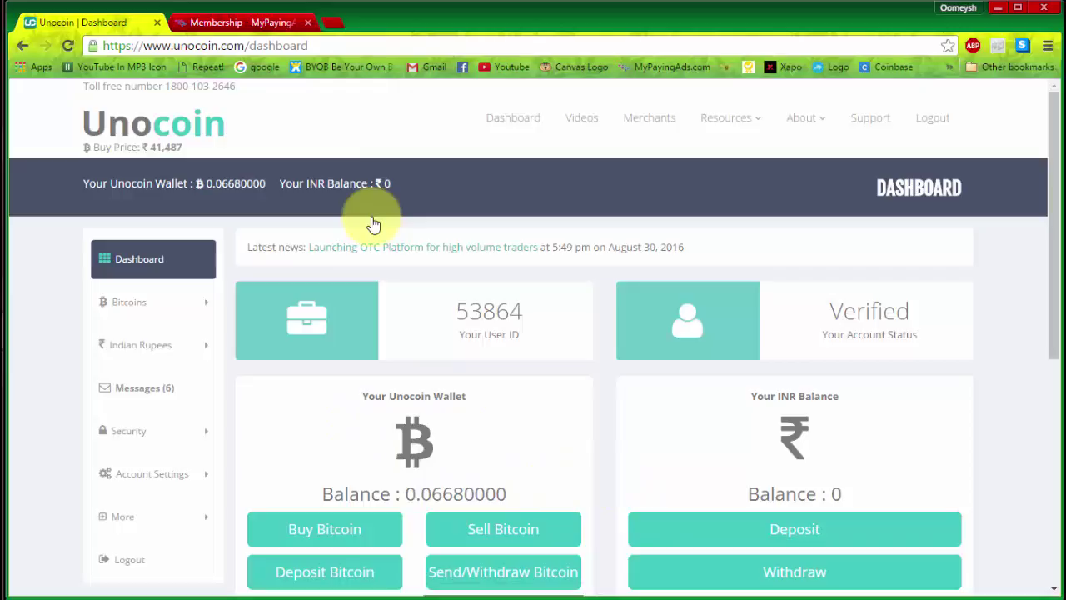
left_click(248, 25)
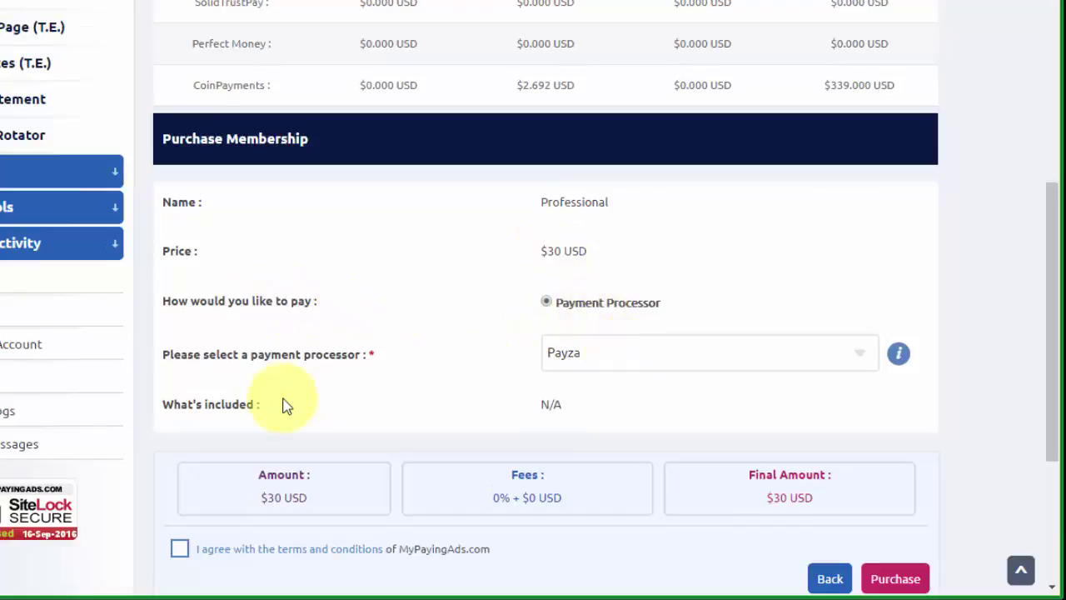
Pay for the $30 Professional membership through CoinPayments, accepting the terms and conditions
left_click(583, 355)
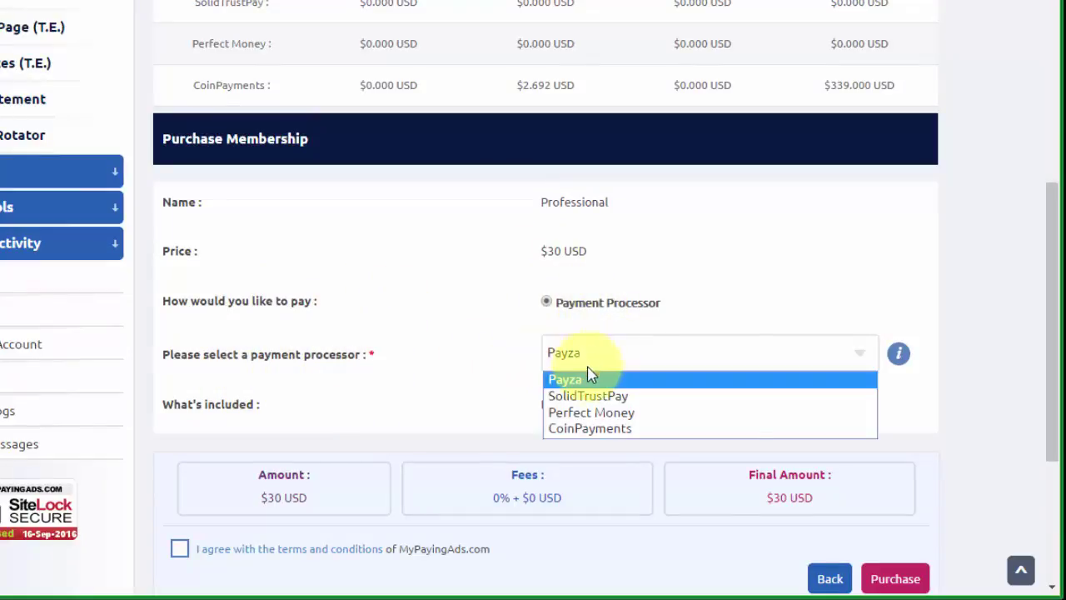
left_click(602, 428)
scroll(495, 399, "down", 2)
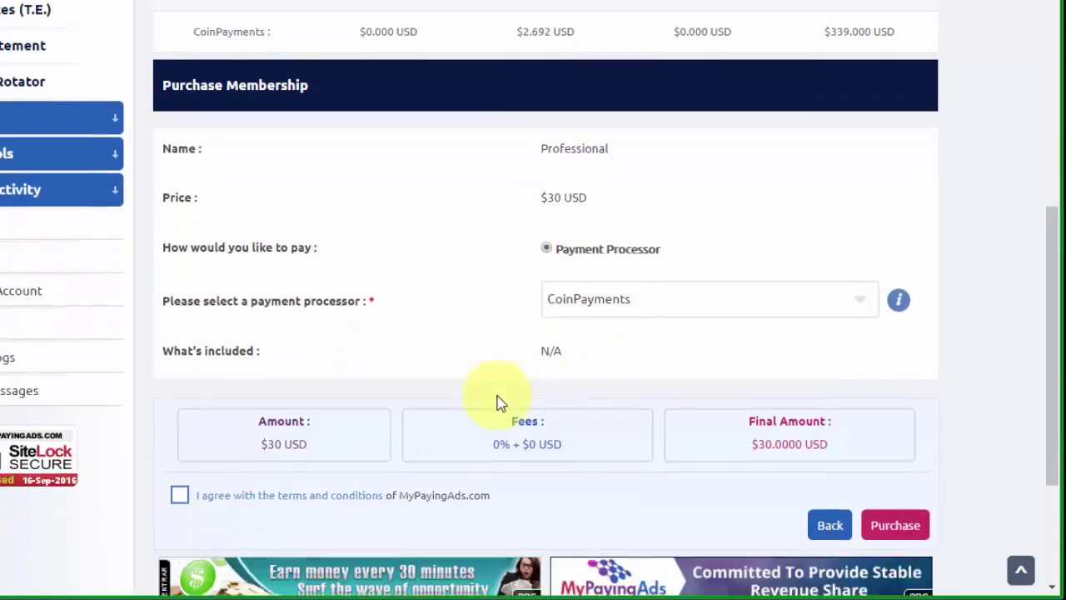
left_click(181, 452)
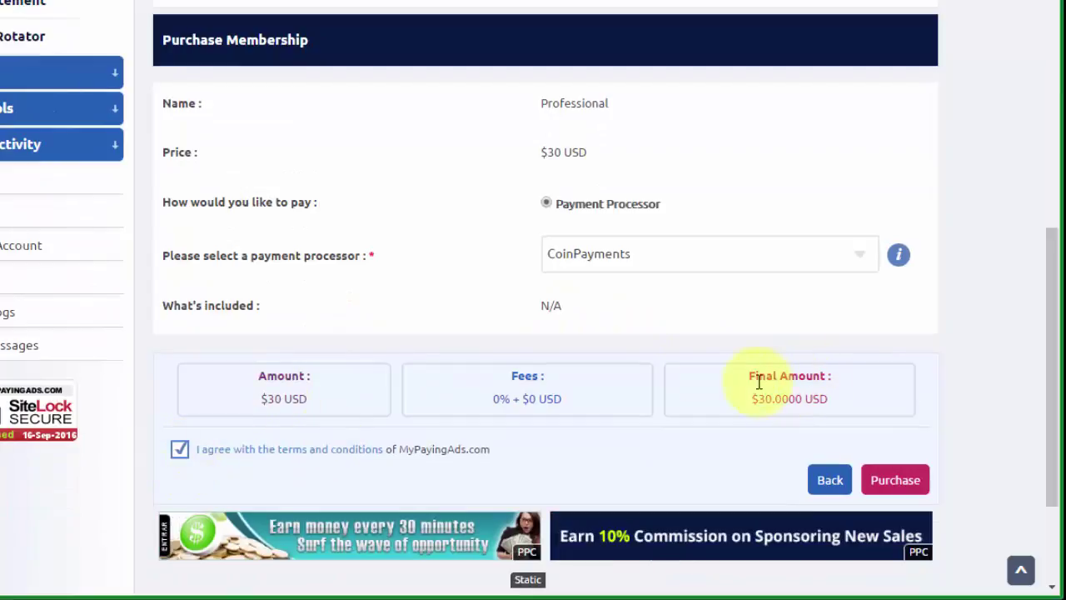
left_click(898, 483)
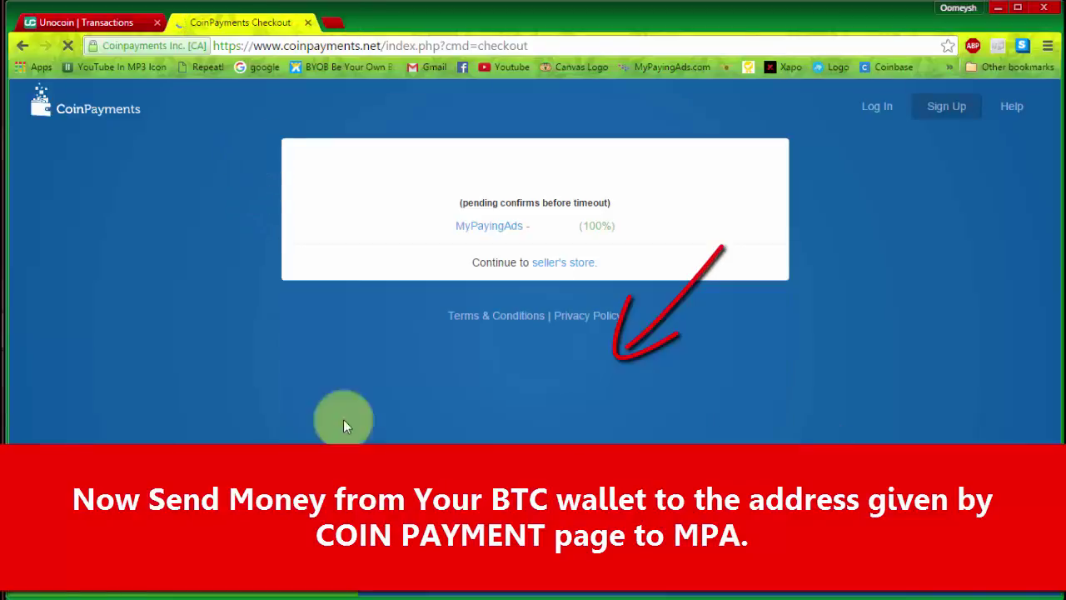
Close the CoinPayments checkout tab once the membership payment shows PAID
left_click(25, 369)
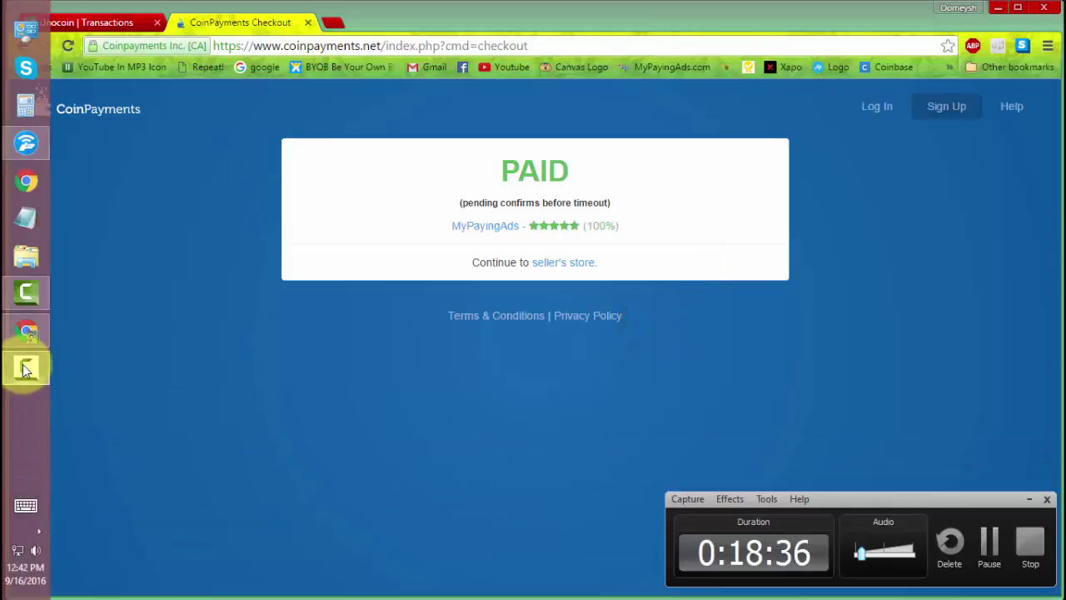
left_click(25, 369)
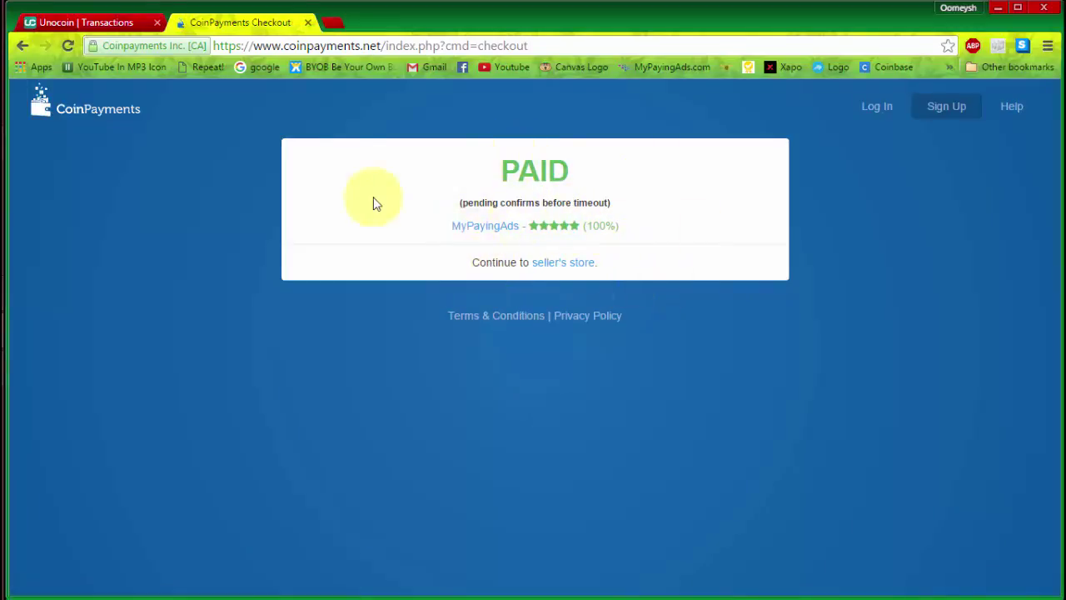
left_click(309, 23)
Open the MyPayingAds site in a new tab and look over its Member Overview
left_click(190, 23)
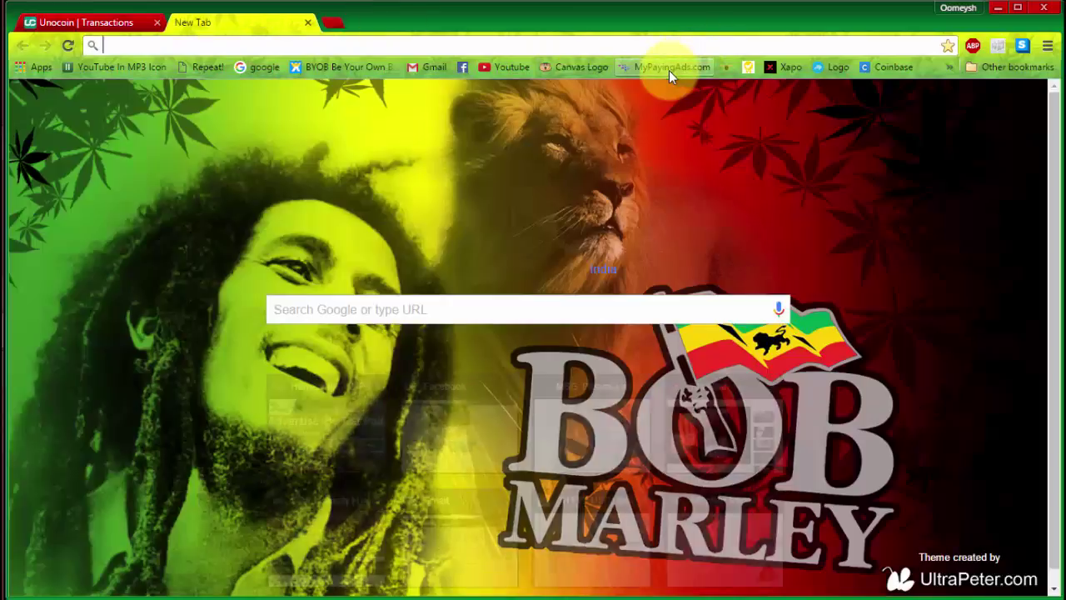
left_click(670, 68)
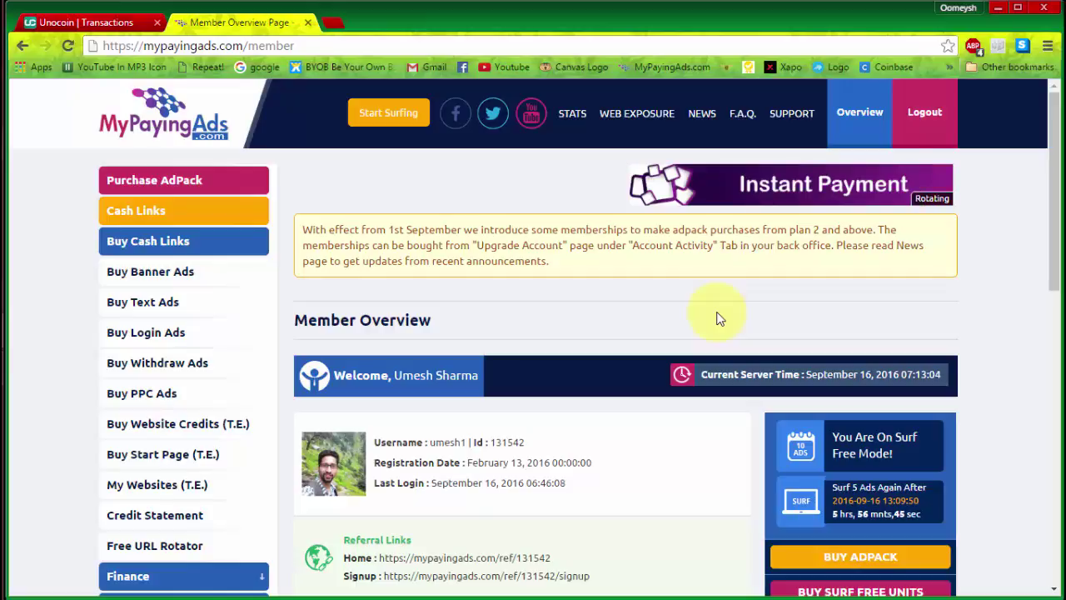
scroll(720, 319, "down", 2)
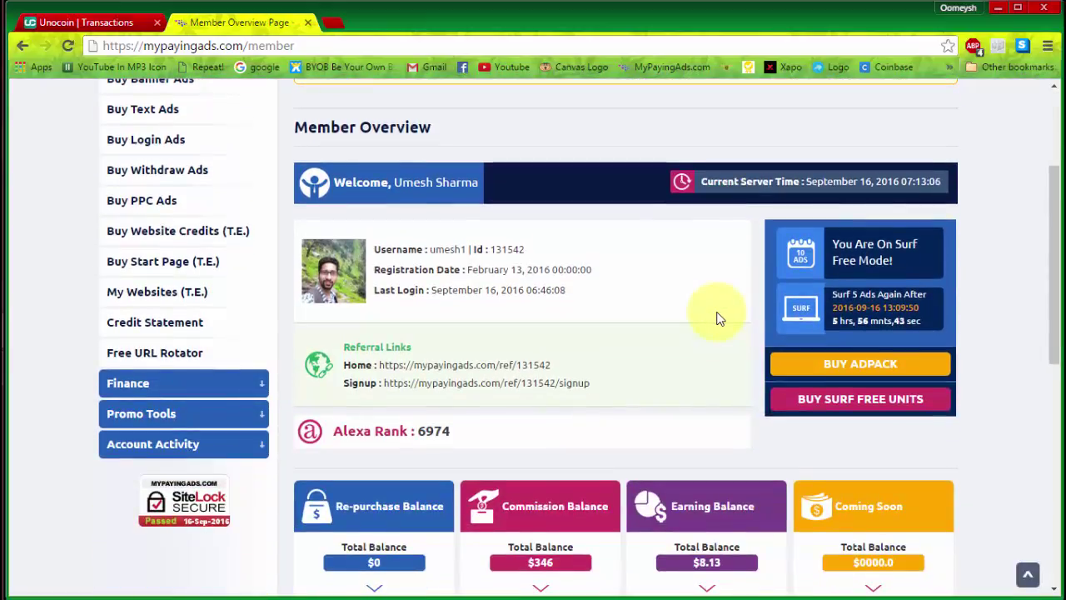
scroll(719, 319, "down", 2)
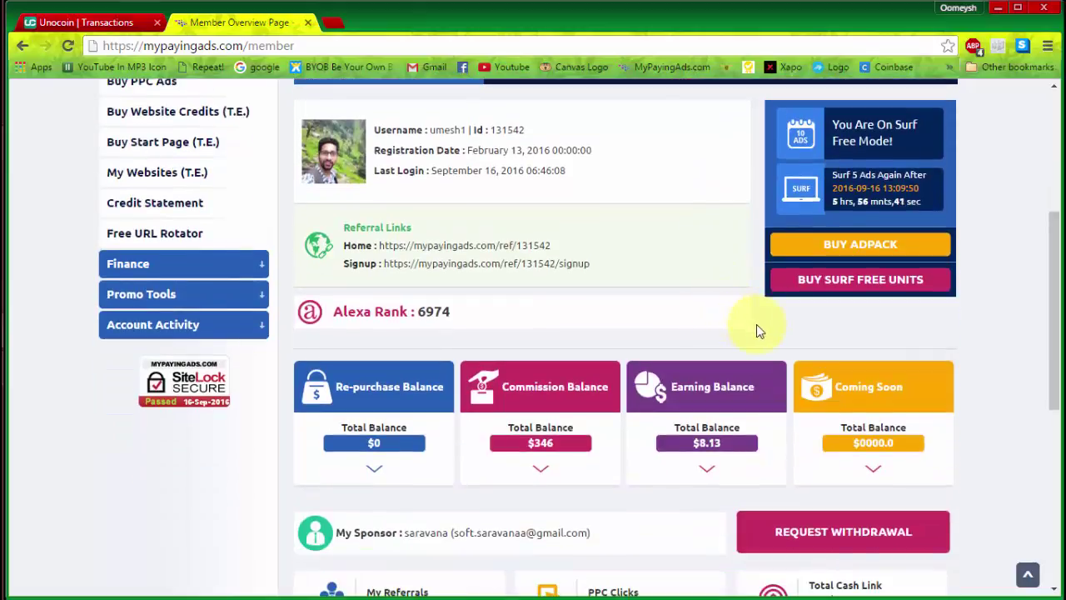
scroll(756, 326, "down", 1)
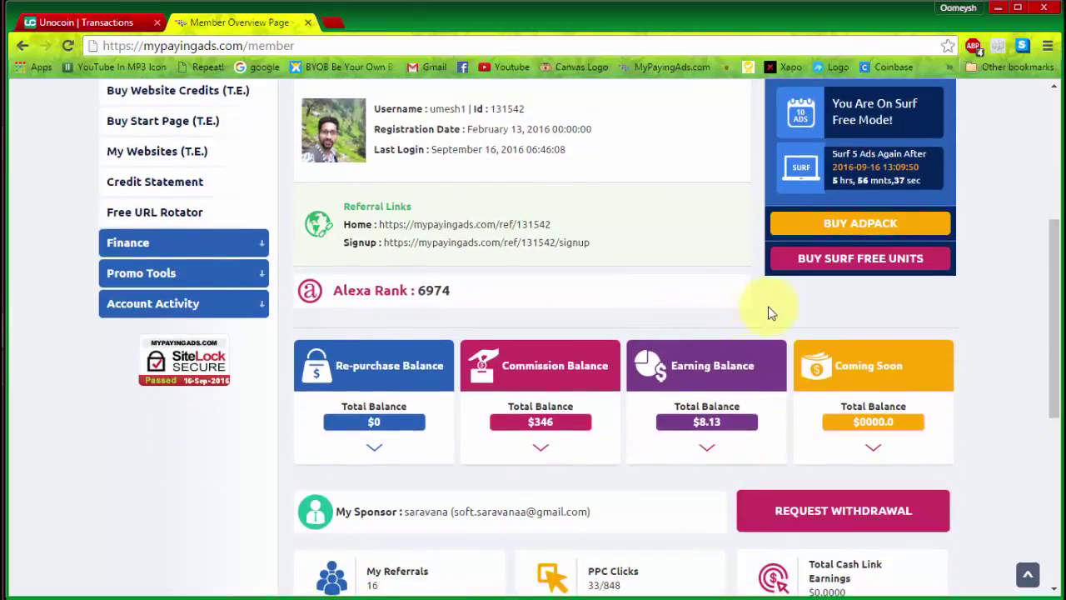
scroll(789, 313, "down", 1)
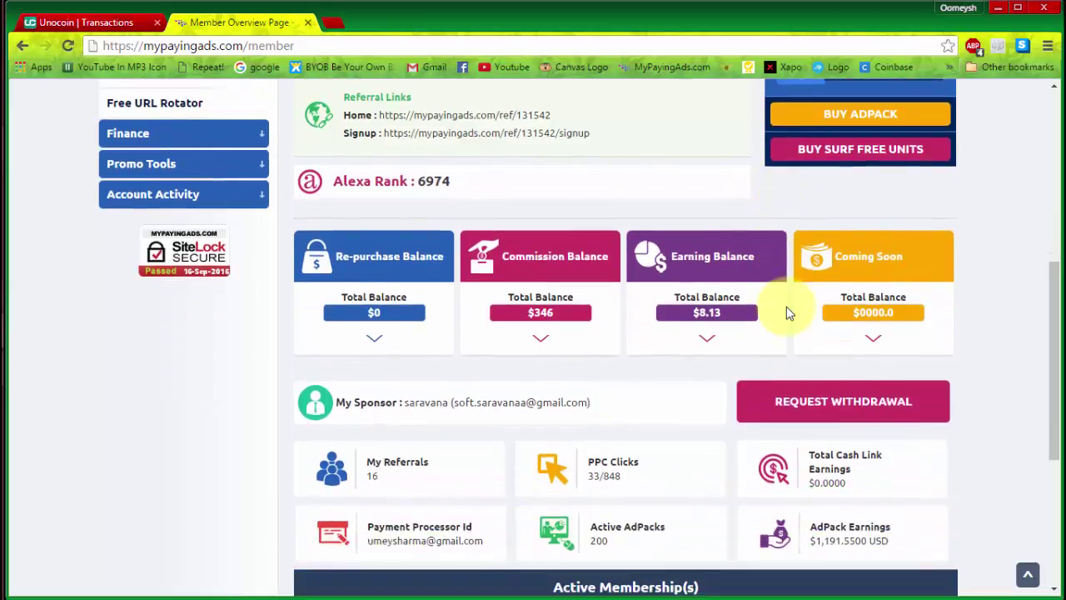
scroll(789, 312, "up", 1)
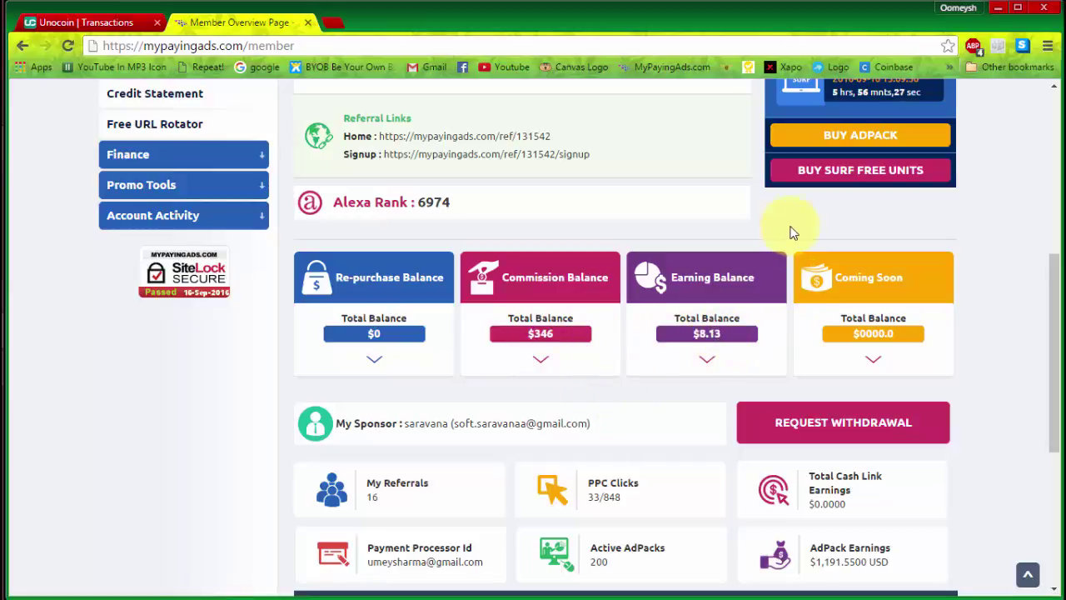
scroll(793, 233, "up", 1)
scroll(775, 233, "up", 1)
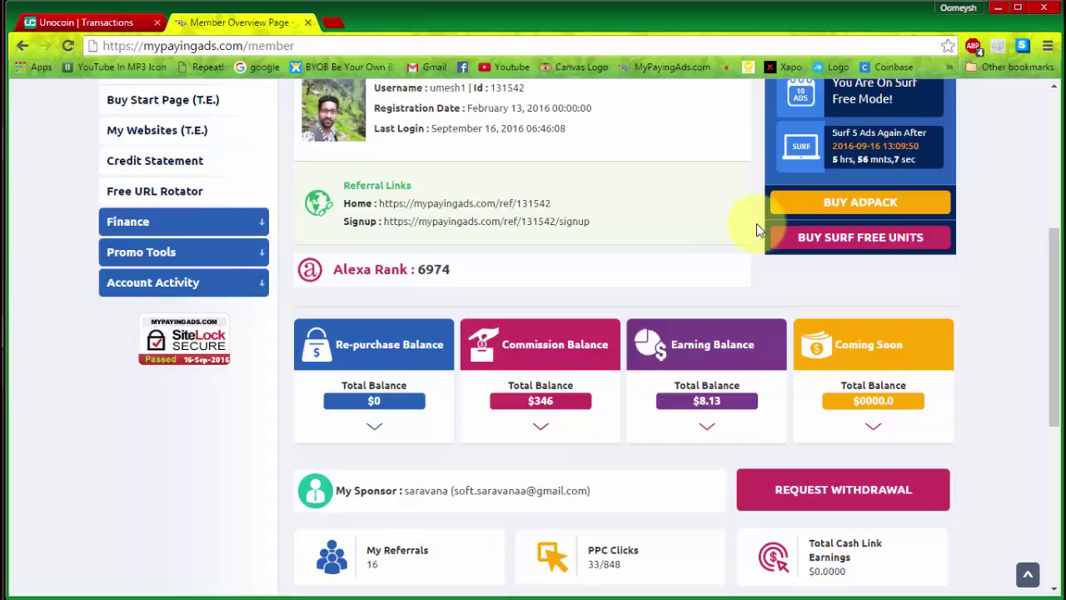
Find and briefly highlight the 200 Active AdPacks count on the overview
scroll(756, 223, "up", 3)
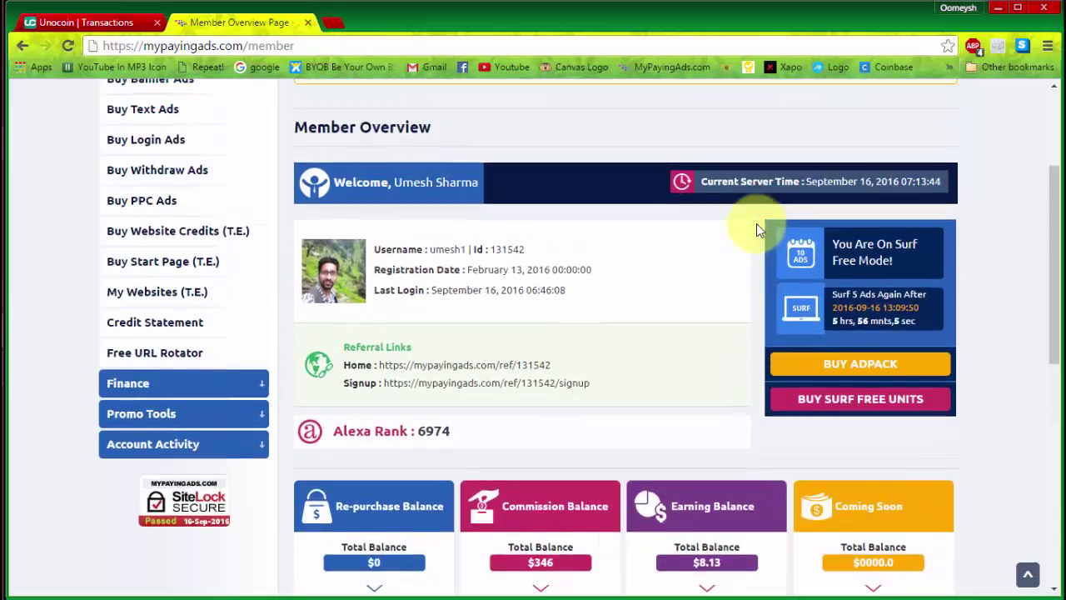
scroll(756, 223, "down", 2)
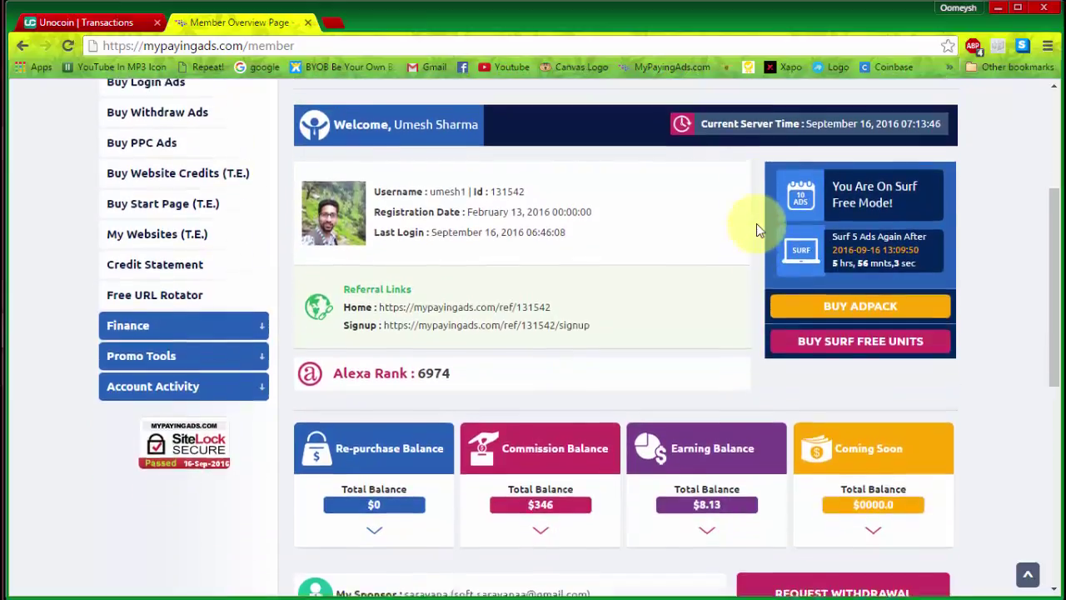
scroll(756, 223, "up", 3)
scroll(756, 226, "down", 2)
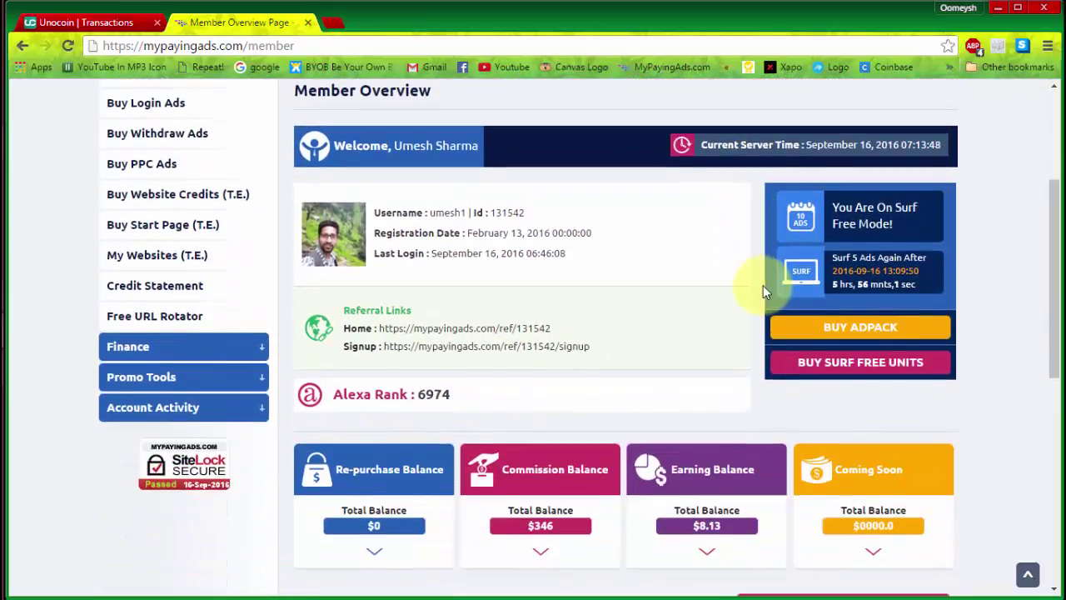
scroll(763, 285, "down", 1)
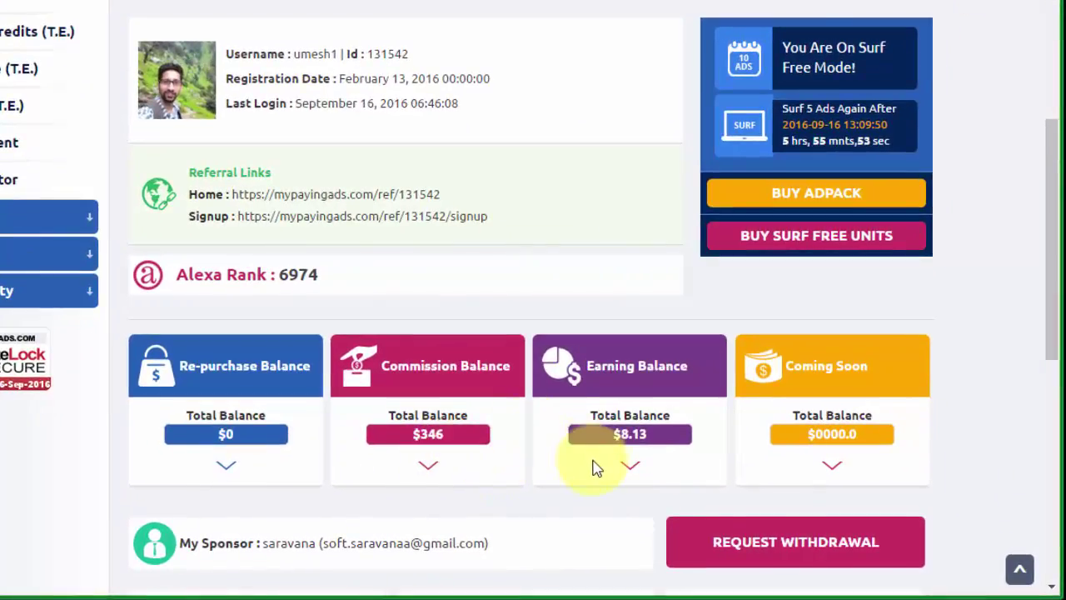
scroll(594, 468, "down", 5)
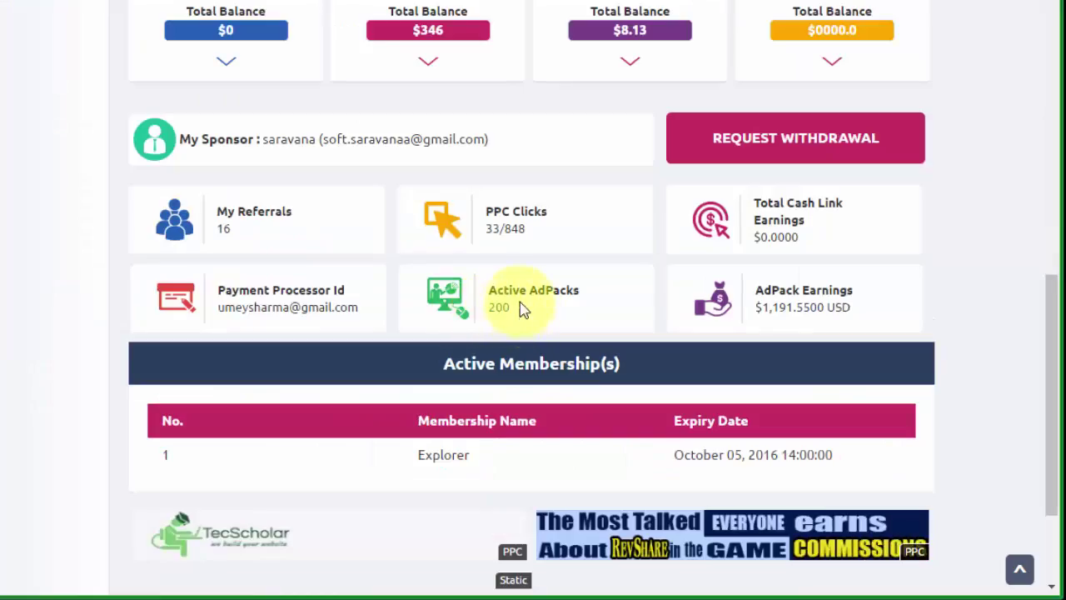
double_click(500, 306)
left_click(543, 321)
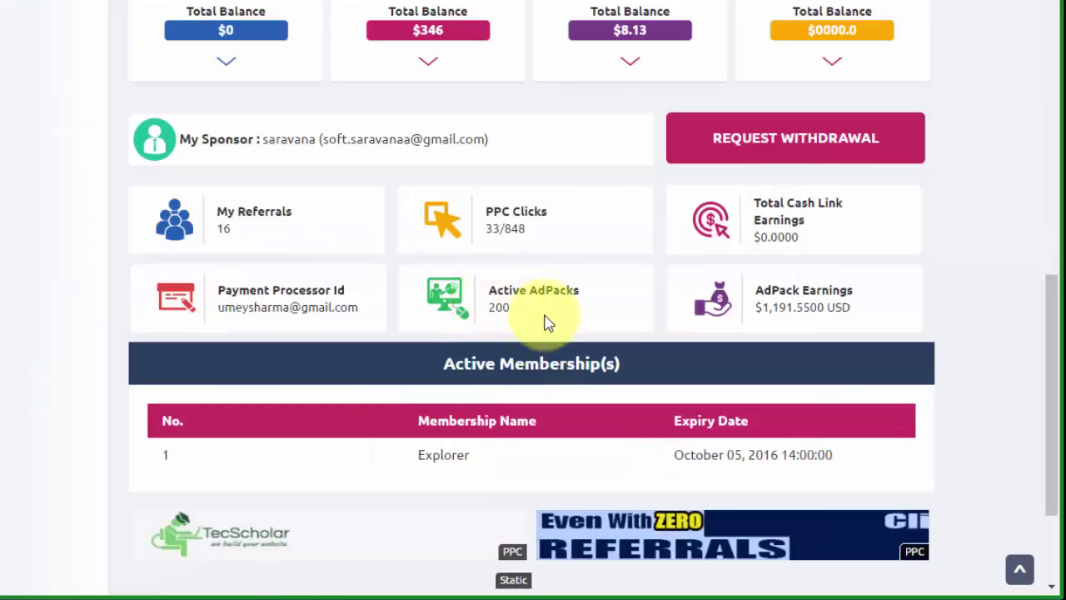
scroll(541, 321, "up", 1)
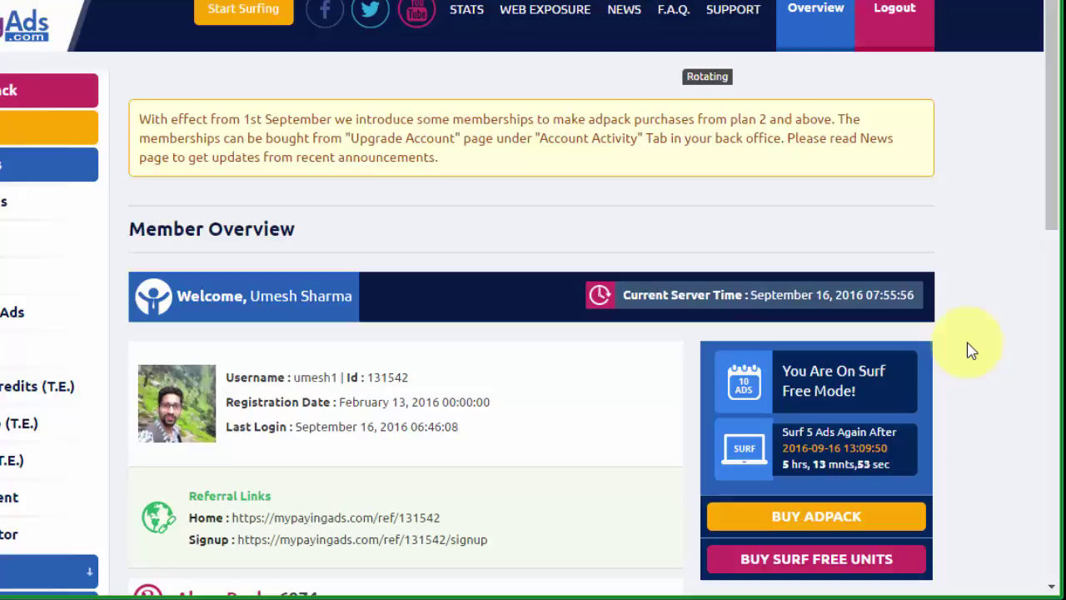
Recheck the 200 Active AdPacks count and go to the AdPack purchase page
scroll(970, 350, "down", 3)
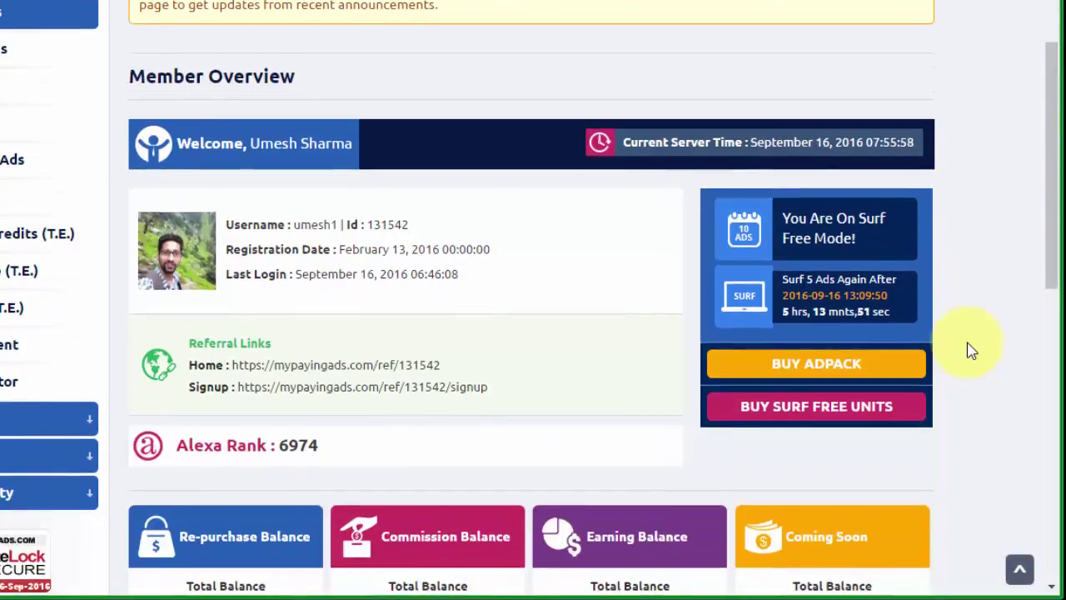
scroll(970, 350, "down", 5)
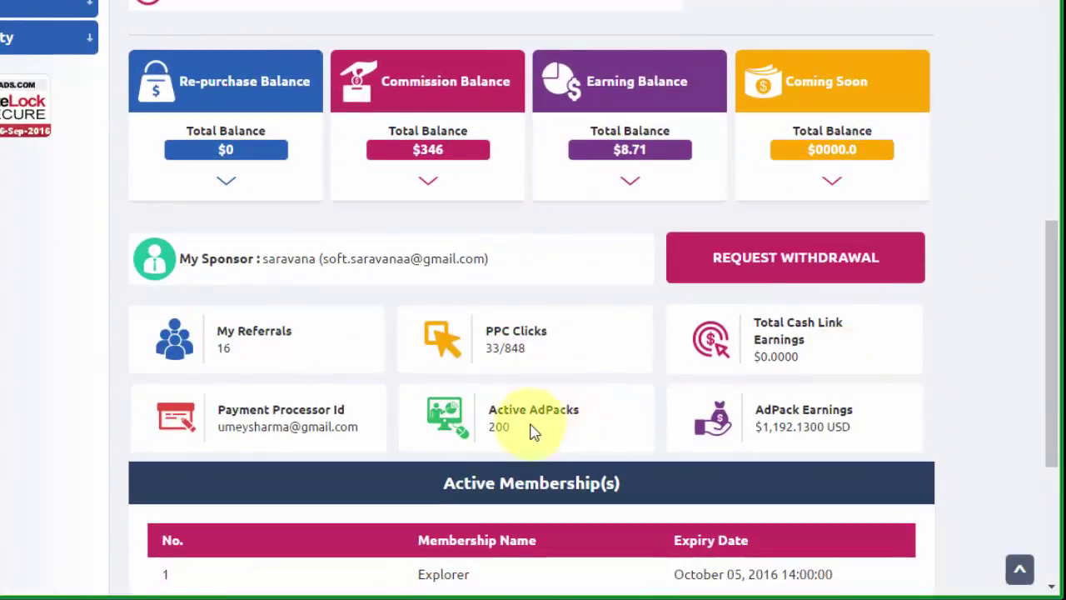
double_click(492, 425)
left_click(963, 337)
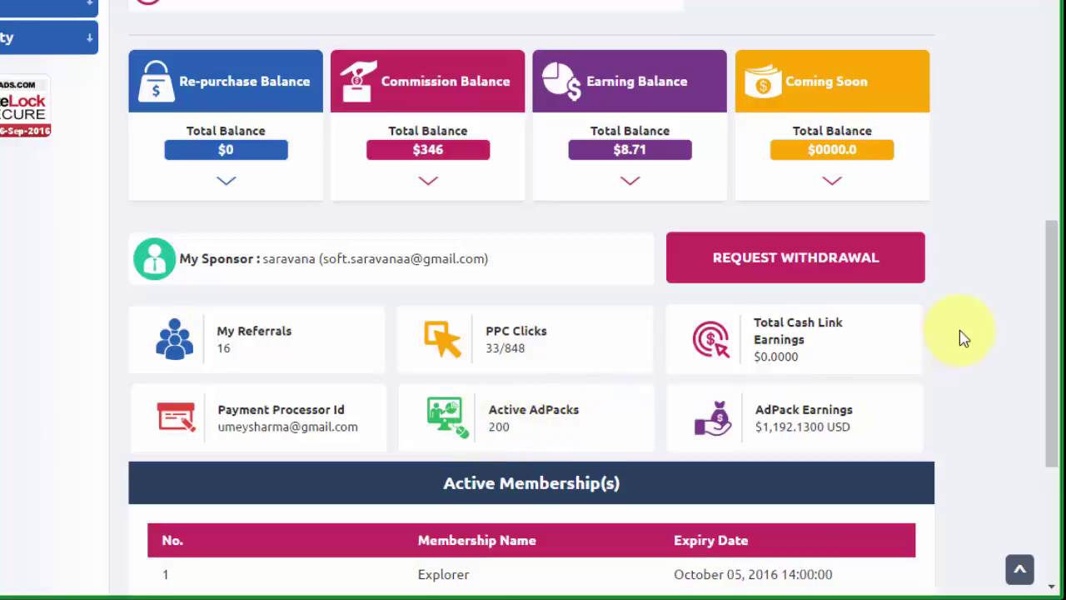
scroll(963, 337, "up", 5)
left_click(823, 324)
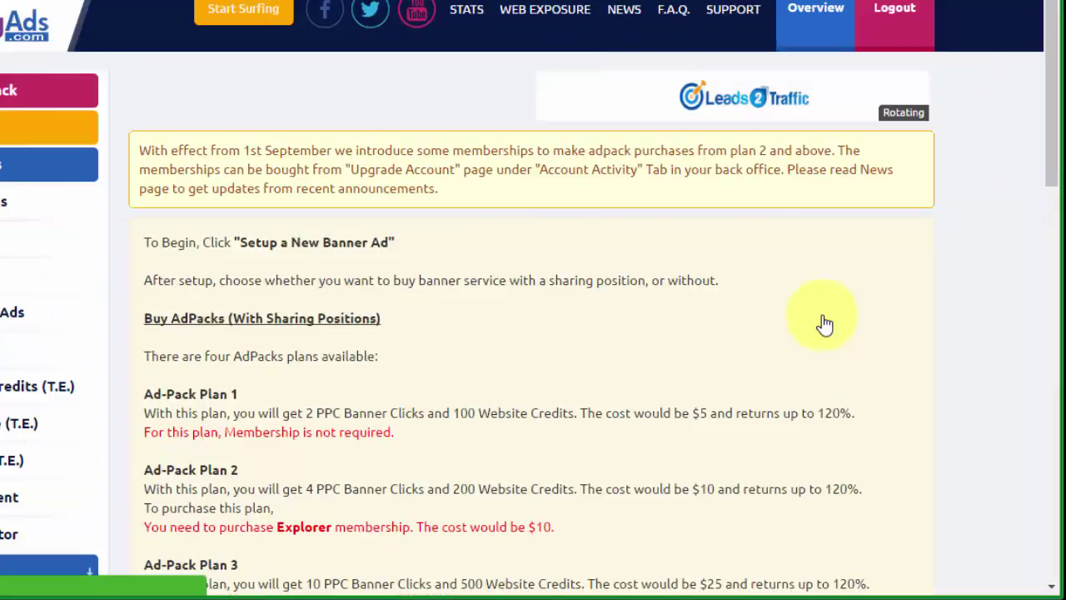
Open the AdPack plans for banner #50565
scroll(824, 325, "down", 1)
scroll(824, 325, "down", 1)
scroll(824, 325, "down", 3)
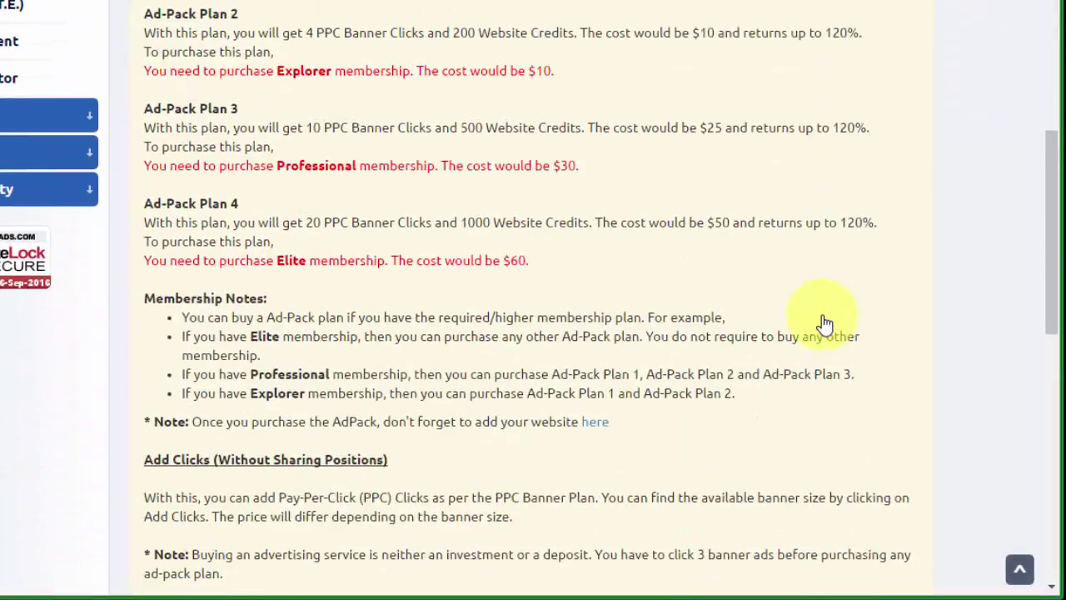
scroll(824, 325, "down", 3)
scroll(824, 324, "down", 3)
scroll(821, 322, "down", 1)
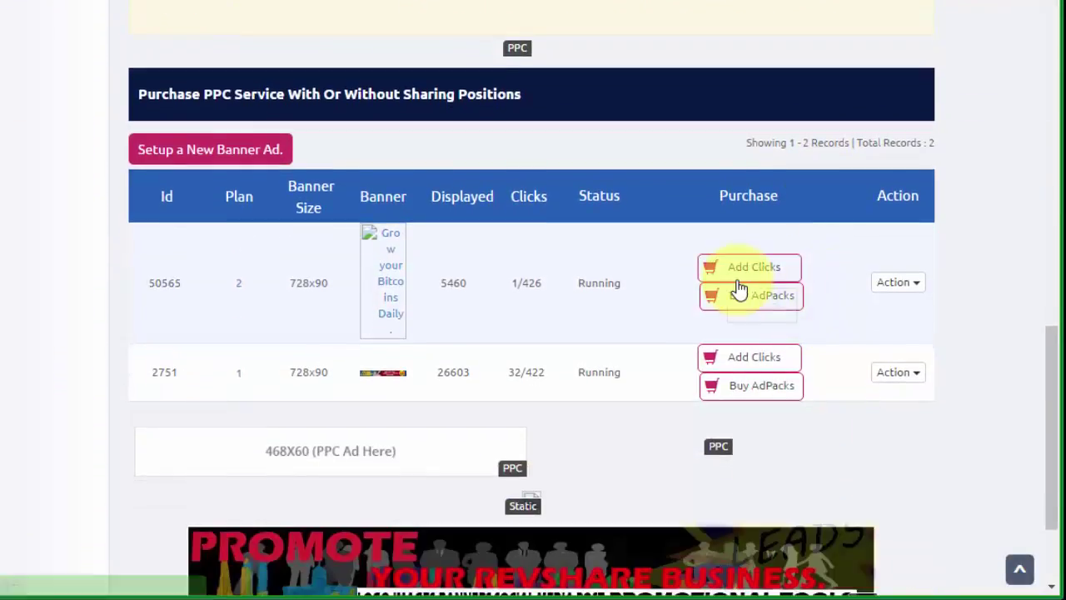
left_click(740, 305)
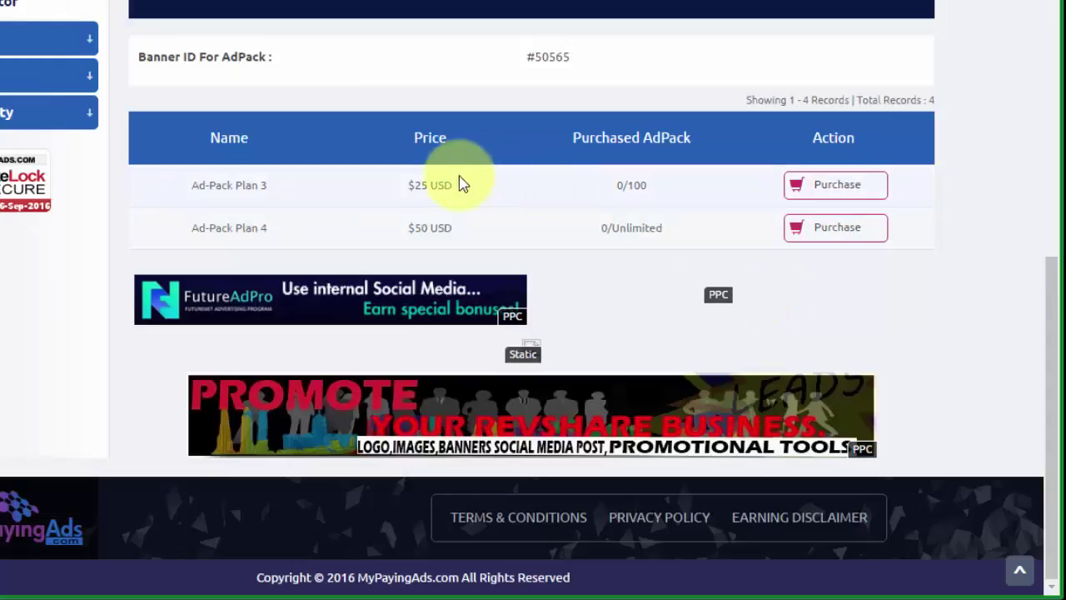
Review Ad-Pack Plan 3 ($25 USD, 0/100 purchased) and start buying it
left_click_drag(210, 185, 306, 194)
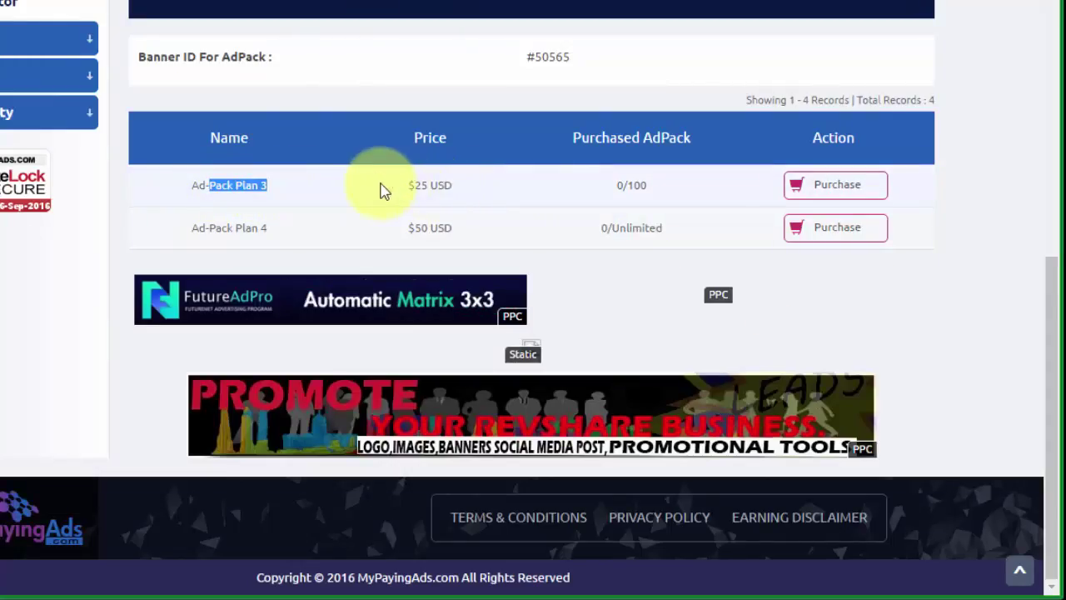
left_click_drag(383, 185, 476, 188)
left_click_drag(616, 185, 664, 185)
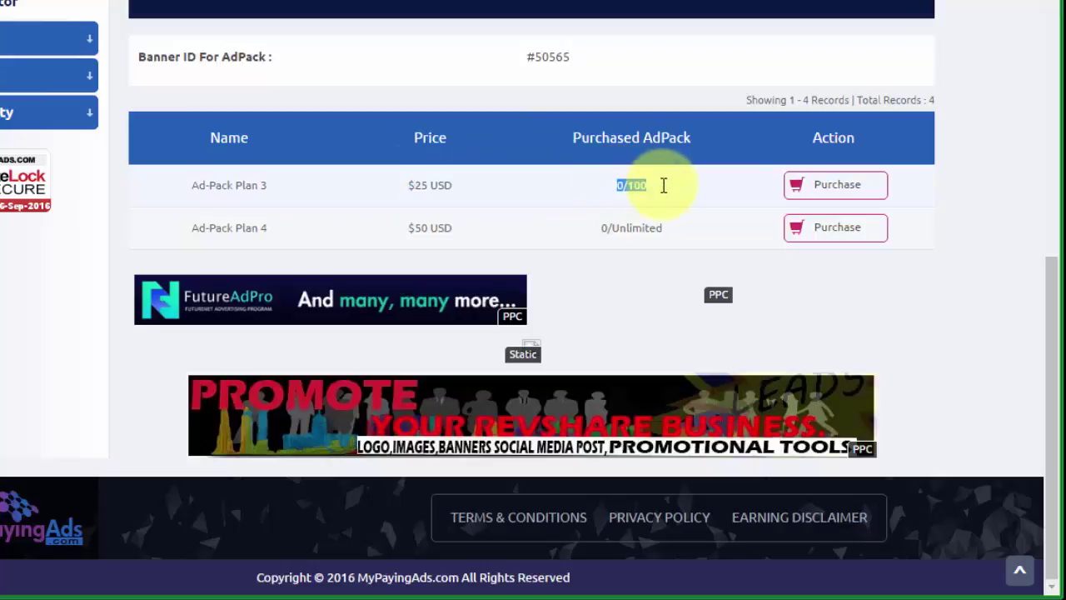
left_click(674, 197)
left_click(838, 190)
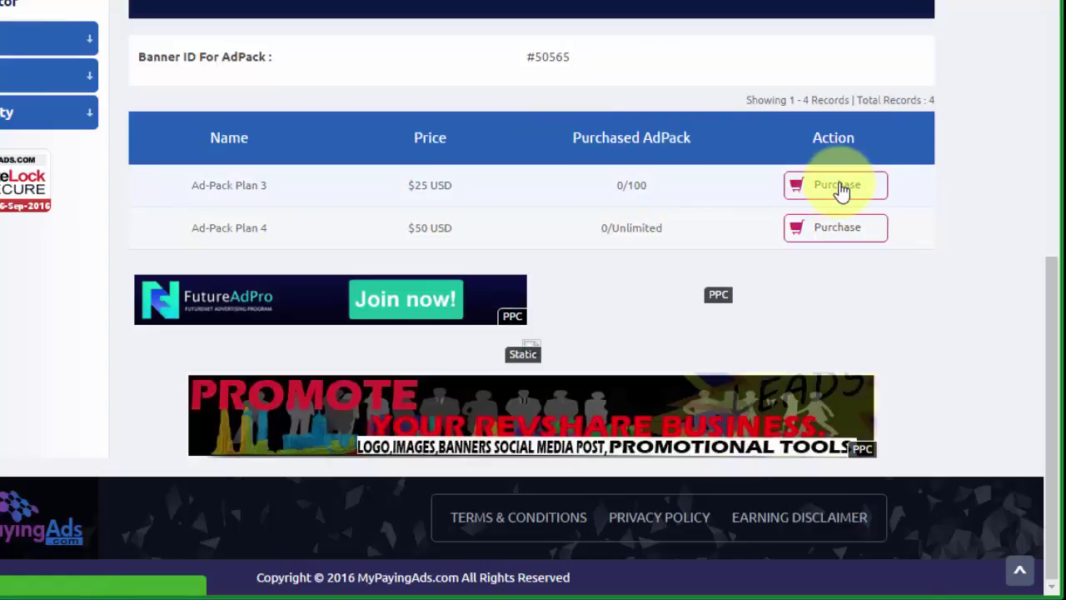
Check the $339.000 CoinPayments commission balance shown on the Plan 3 purchase form
scroll(686, 241, "down", 1)
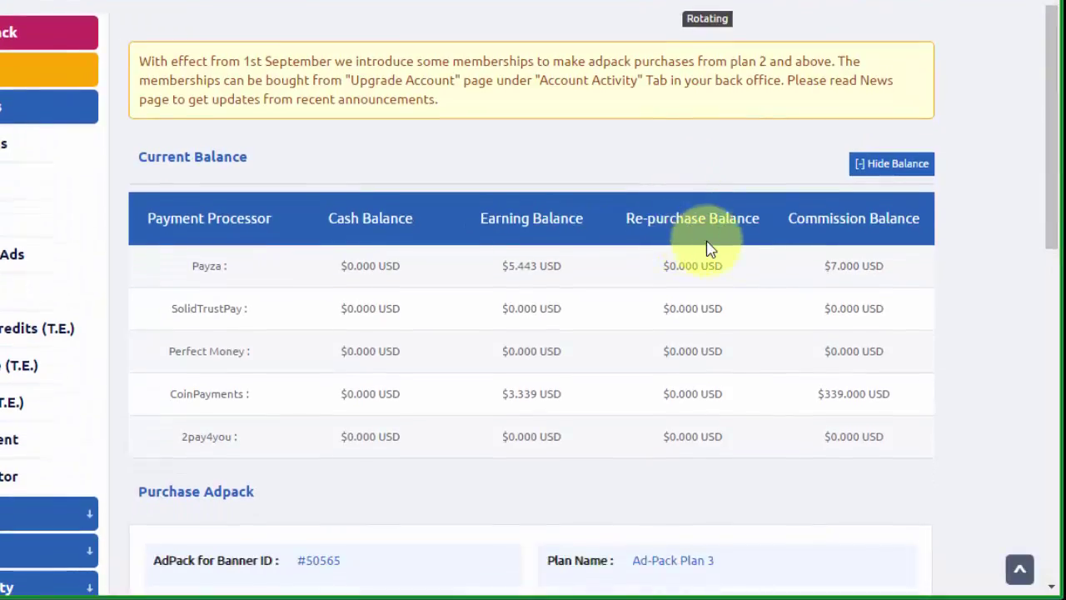
left_click_drag(820, 396, 850, 397)
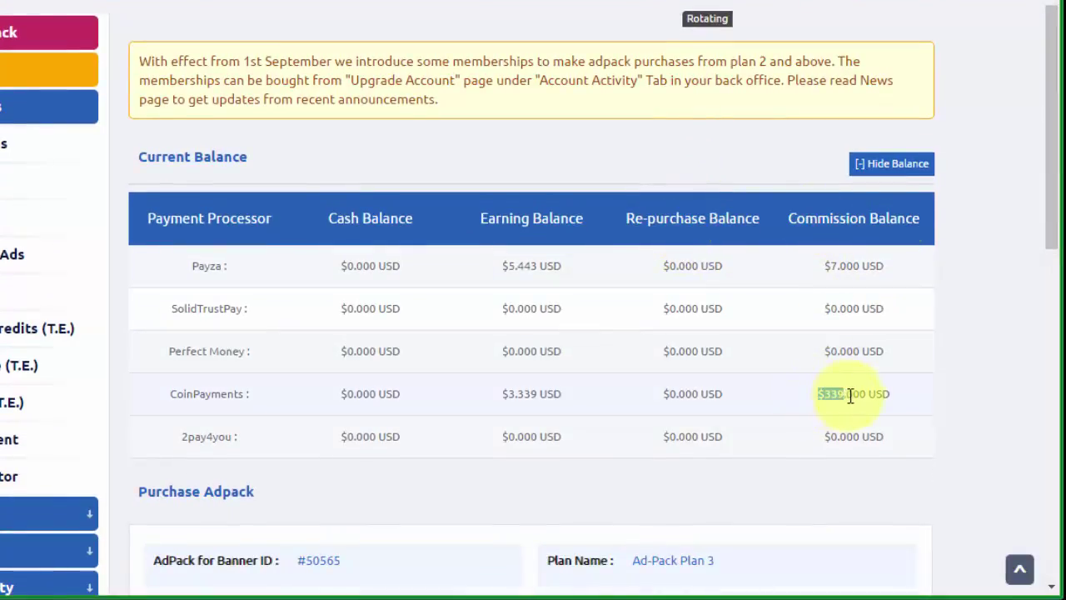
left_click(973, 378)
left_click_drag(971, 397, 975, 535)
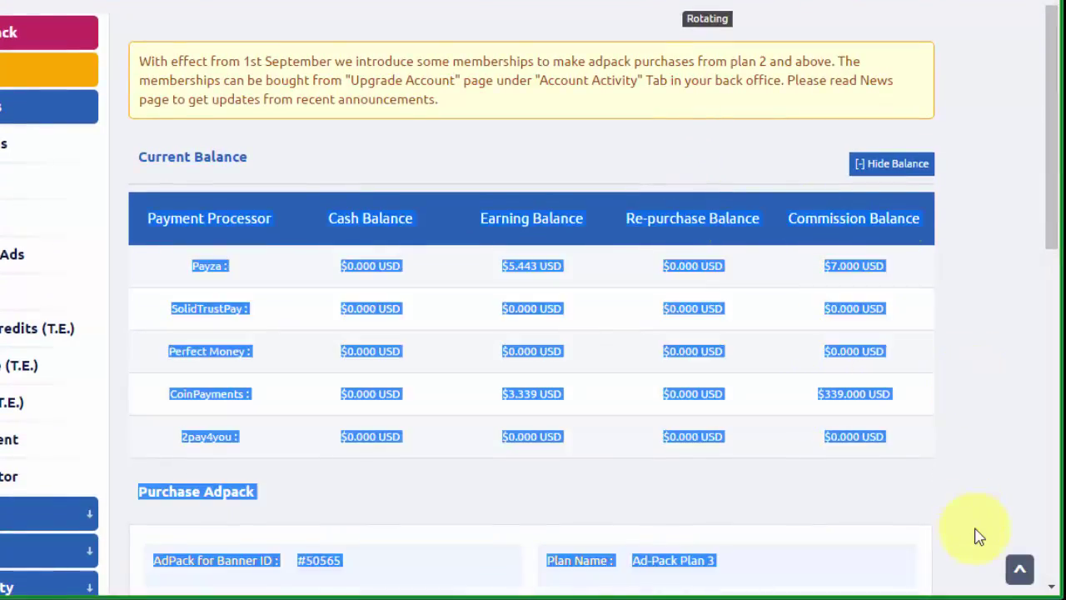
left_click(959, 302)
scroll(958, 302, "down", 7)
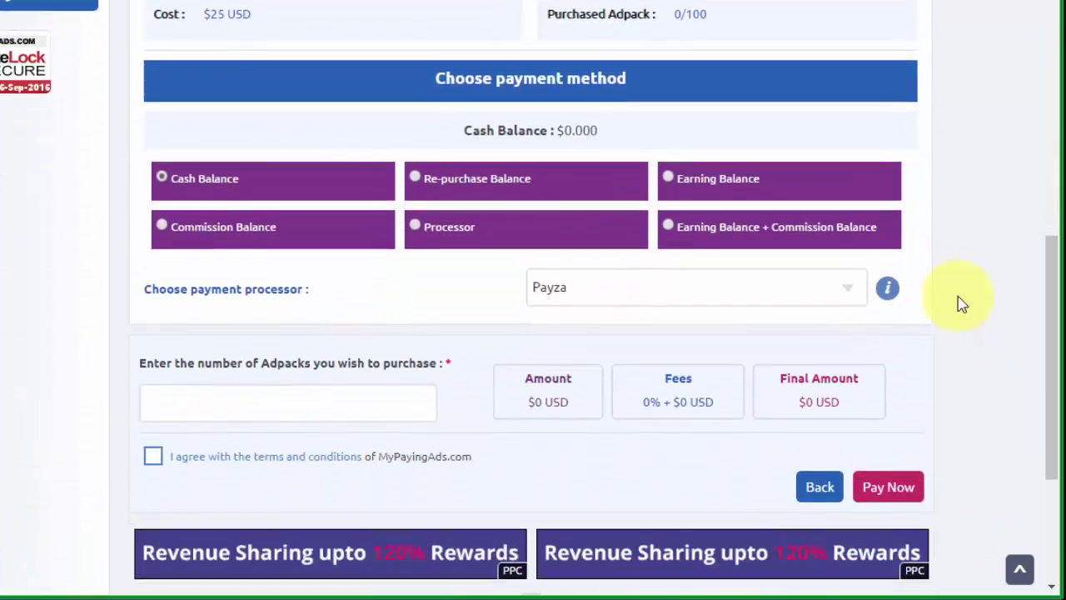
scroll(958, 302, "up", 6)
scroll(961, 303, "up", 2)
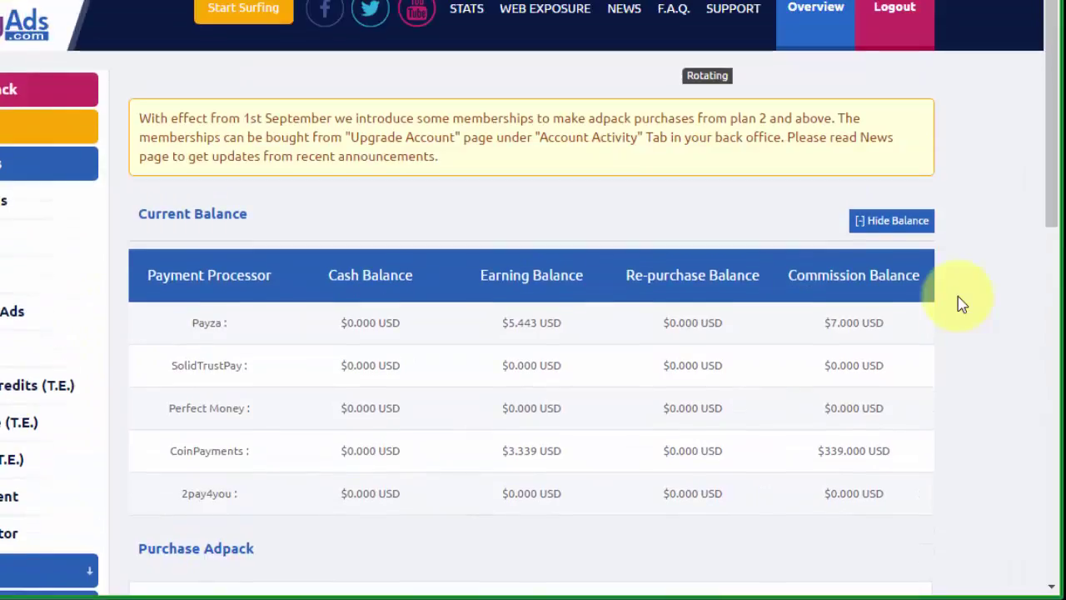
scroll(825, 274, "down", 5)
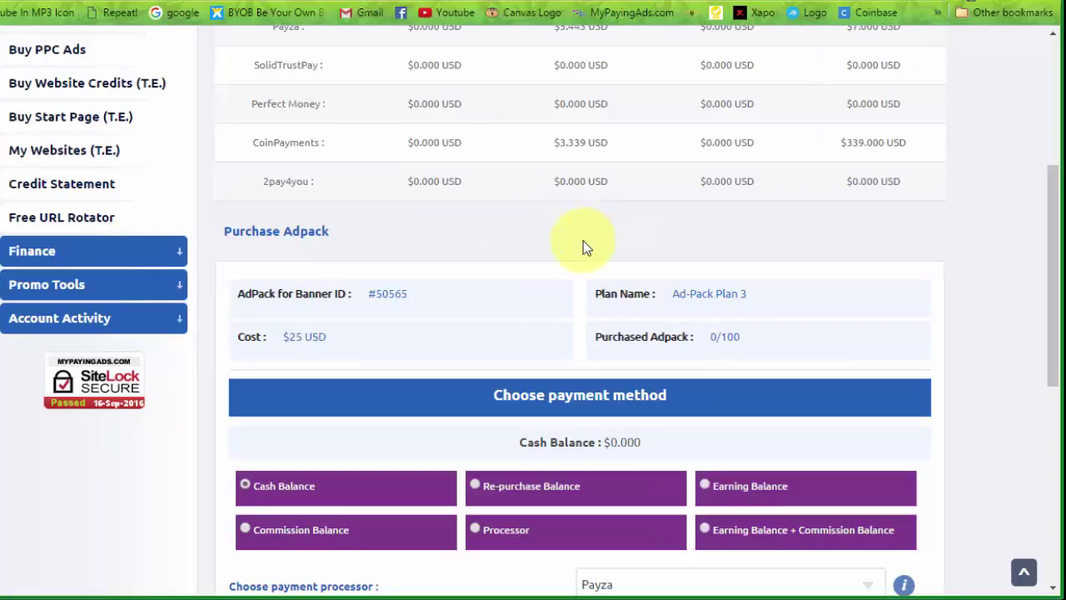
scroll(583, 240, "down", 3)
scroll(719, 283, "up", 1)
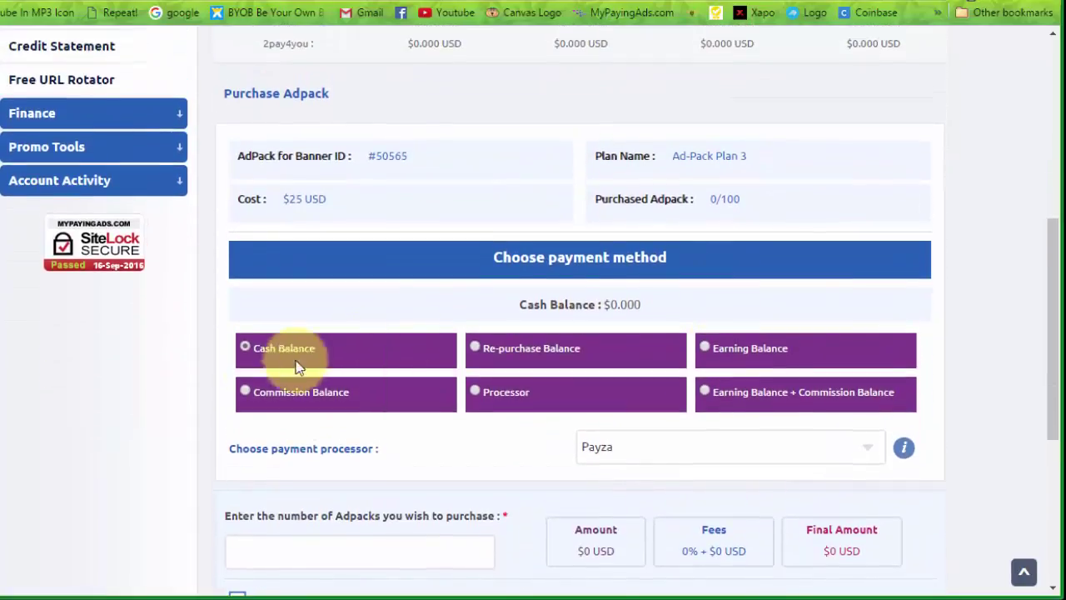
Pay from the commission balance with CoinPayments as the payment processor
left_click(246, 389)
scroll(516, 342, "down", 1)
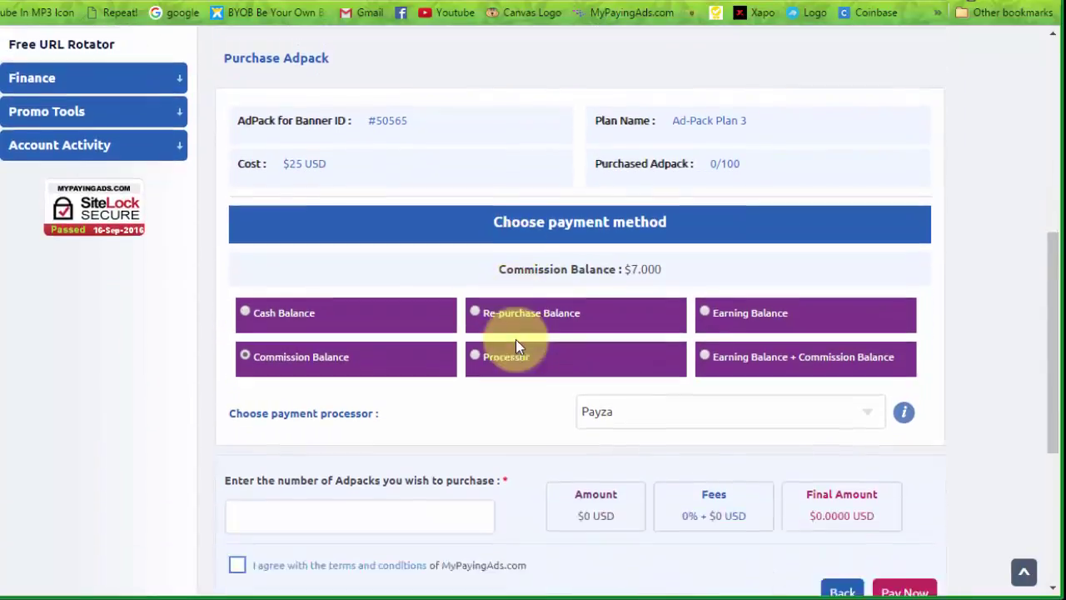
scroll(515, 339, "down", 2)
left_click(630, 303)
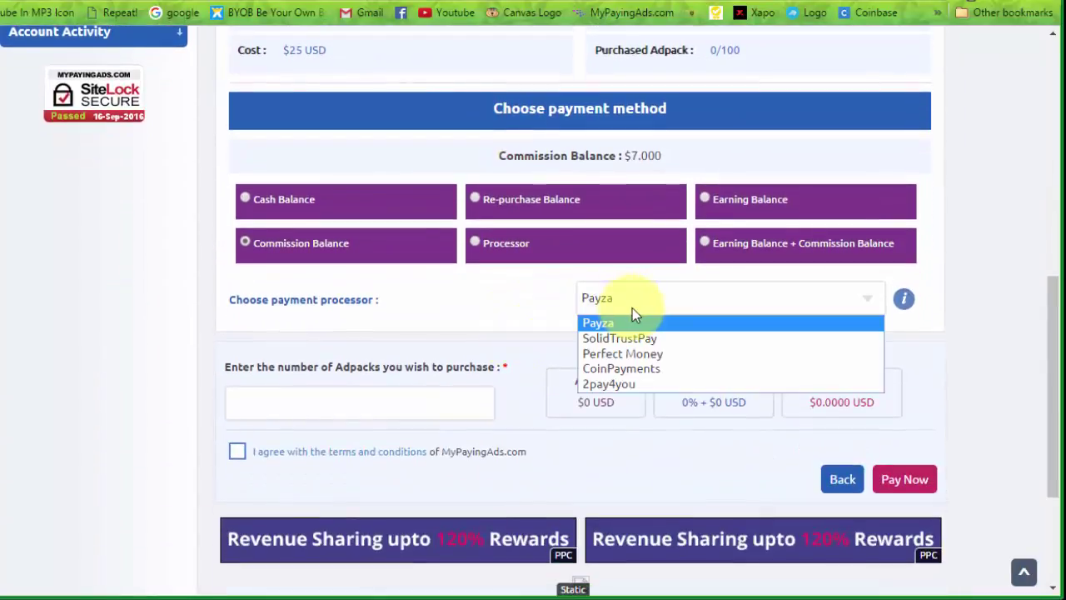
left_click(647, 368)
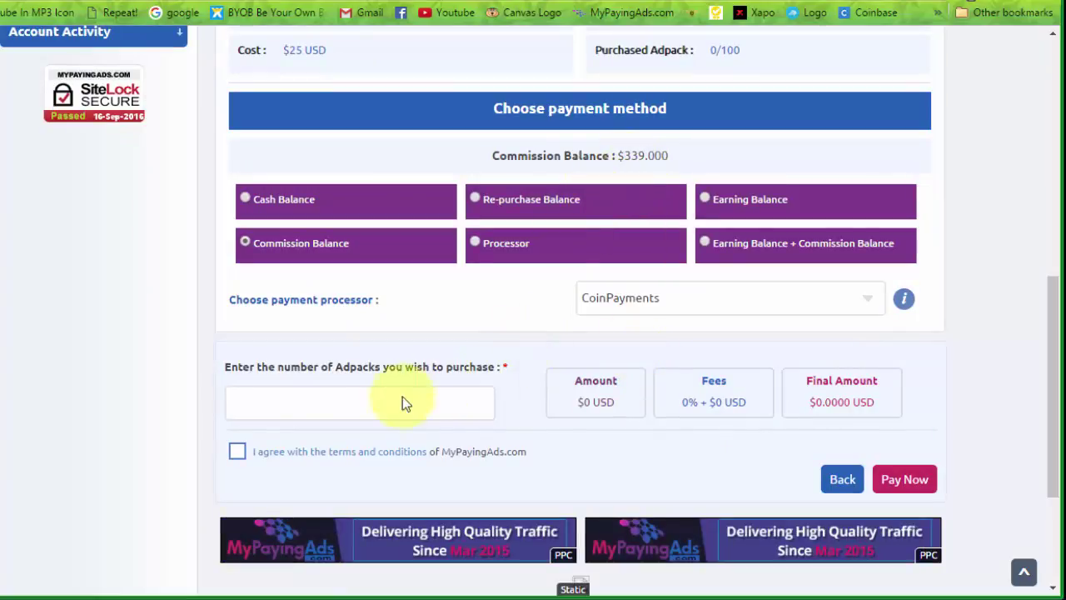
Work out the AdPack quantity using the Calculator
left_click(264, 403)
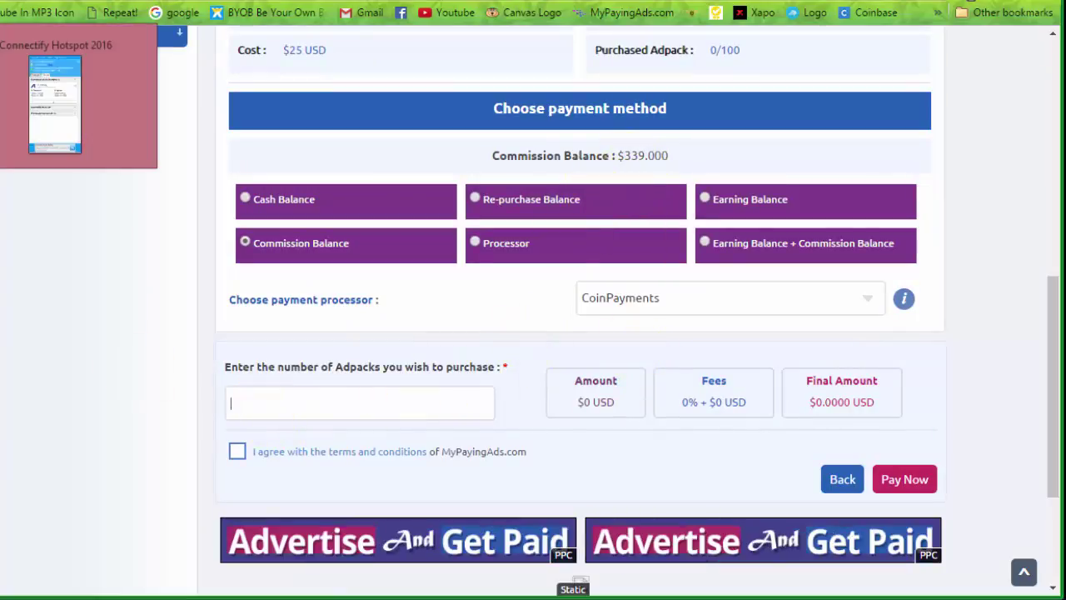
left_click(91, 95)
type("33")
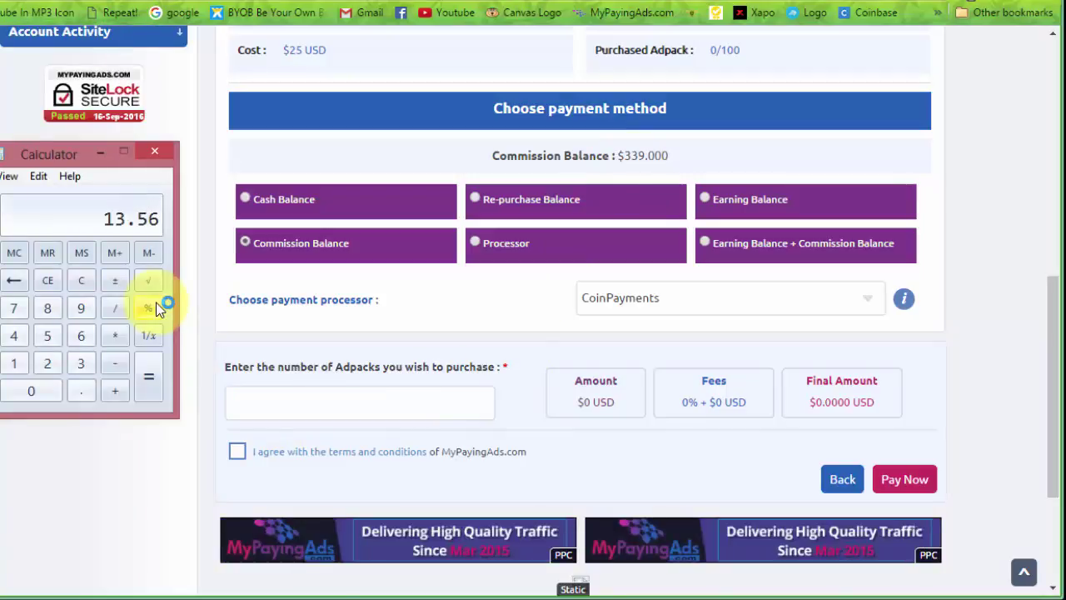
left_click(156, 151)
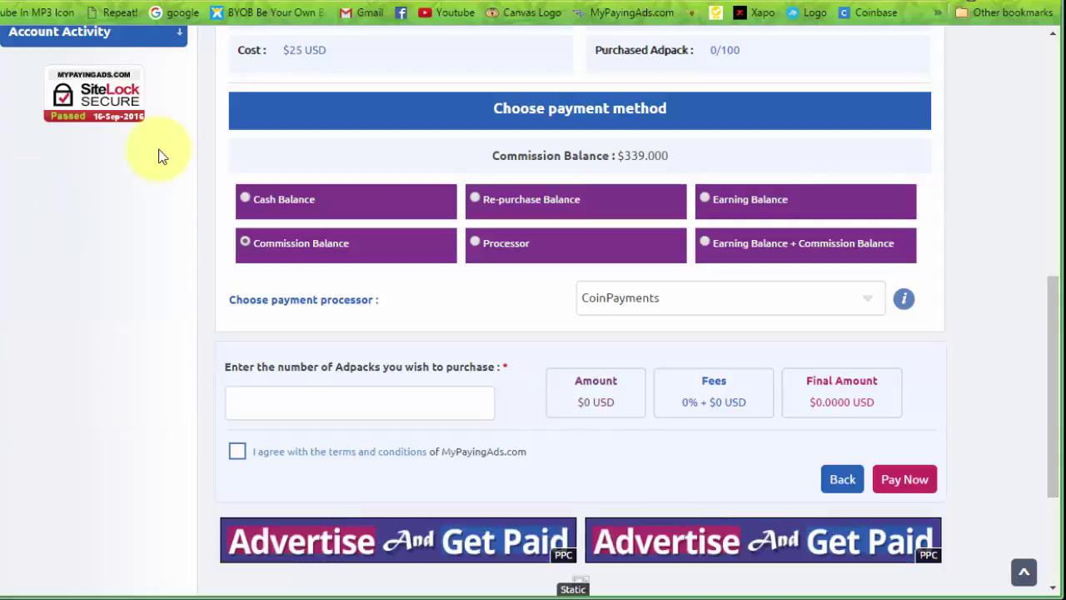
Order 13 AdPacks for $325, accept the terms and submit the payment
left_click(270, 404)
type("12")
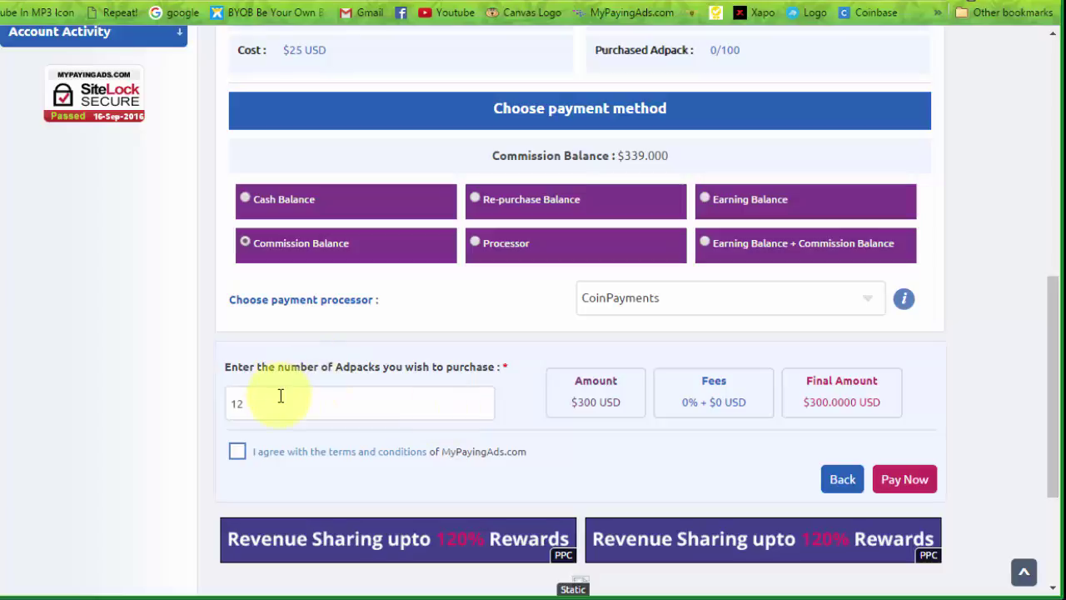
key("BackSpace")
type("3")
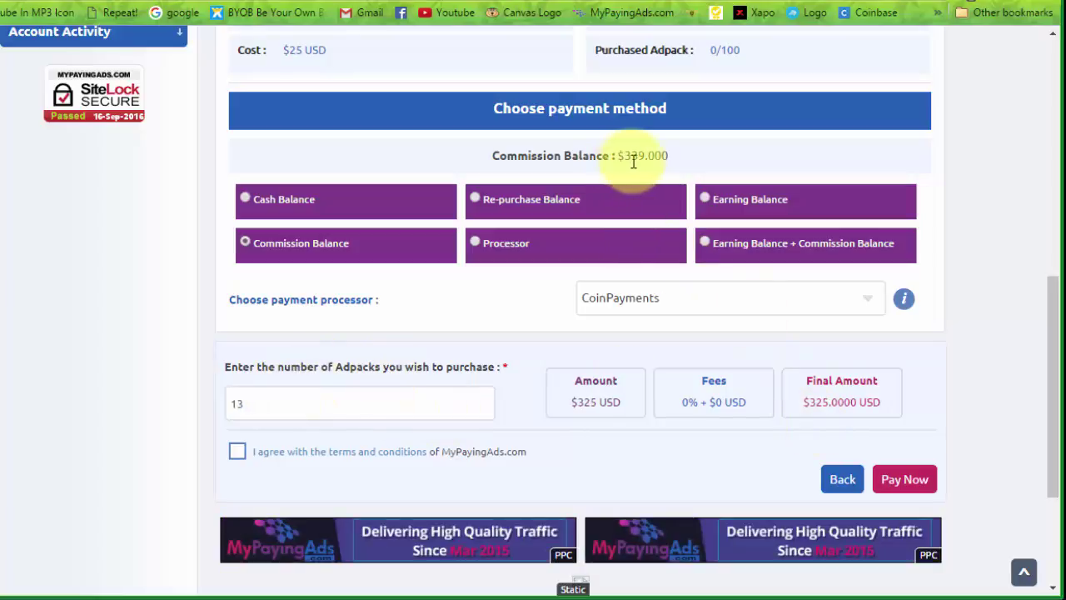
left_click(238, 451)
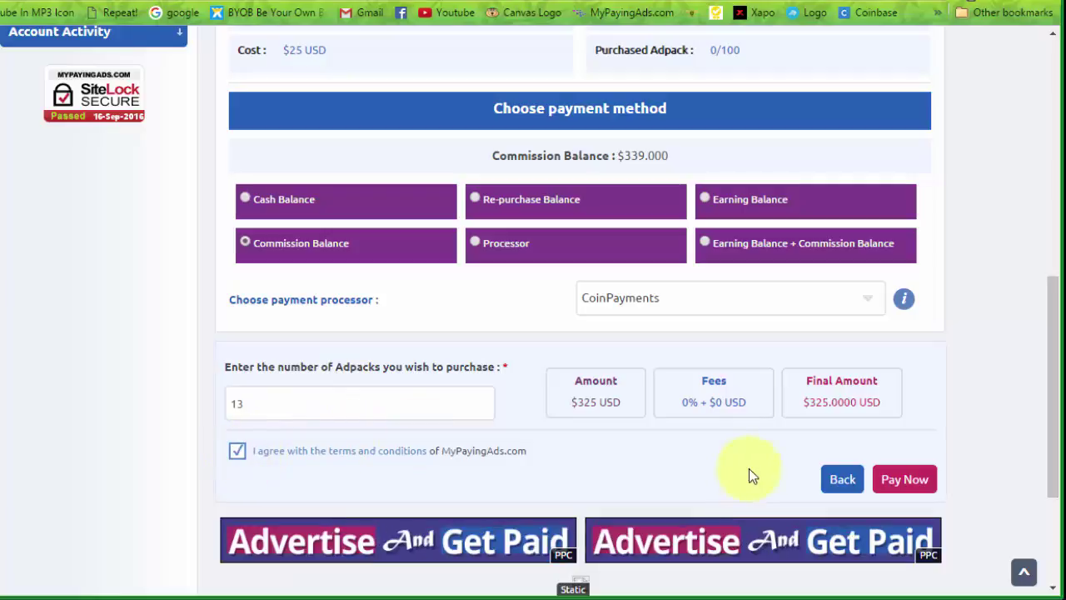
left_click(916, 481)
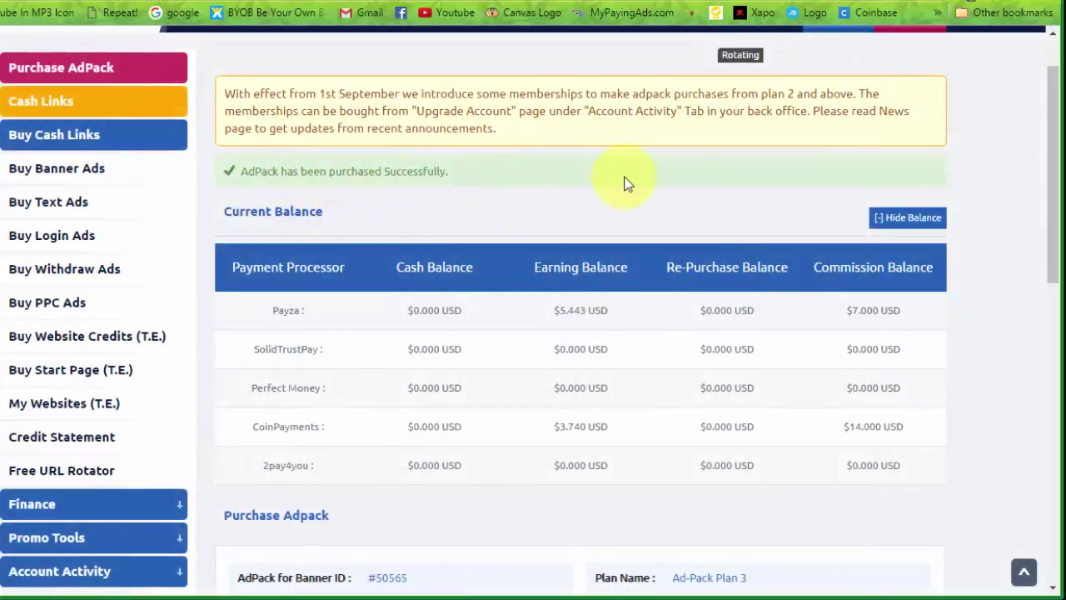
Return to the Member Overview page after the AdPack purchase
scroll(627, 184, "up", 2)
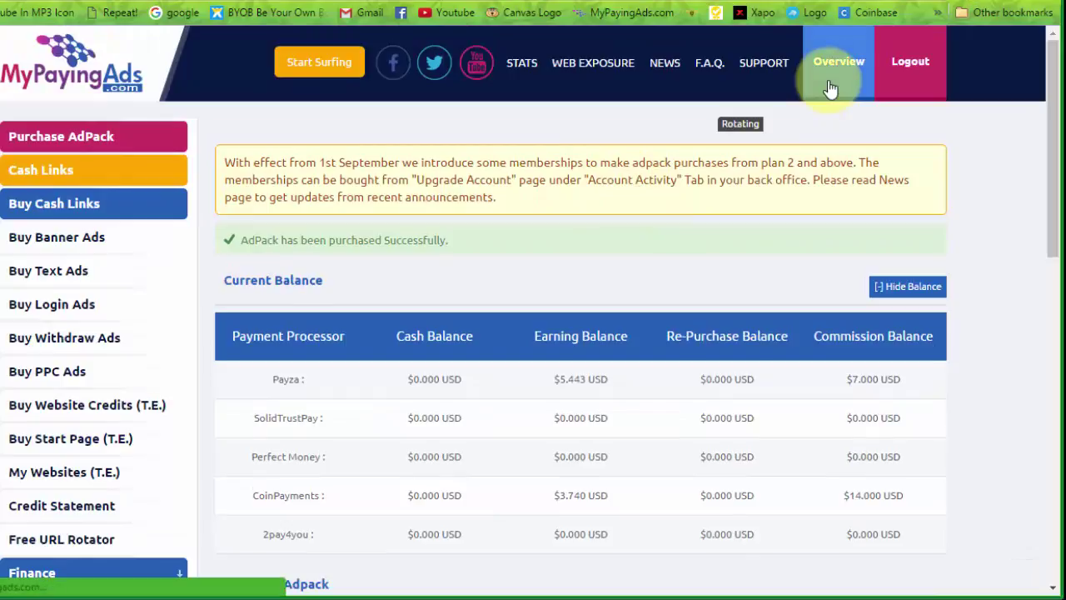
left_click(830, 89)
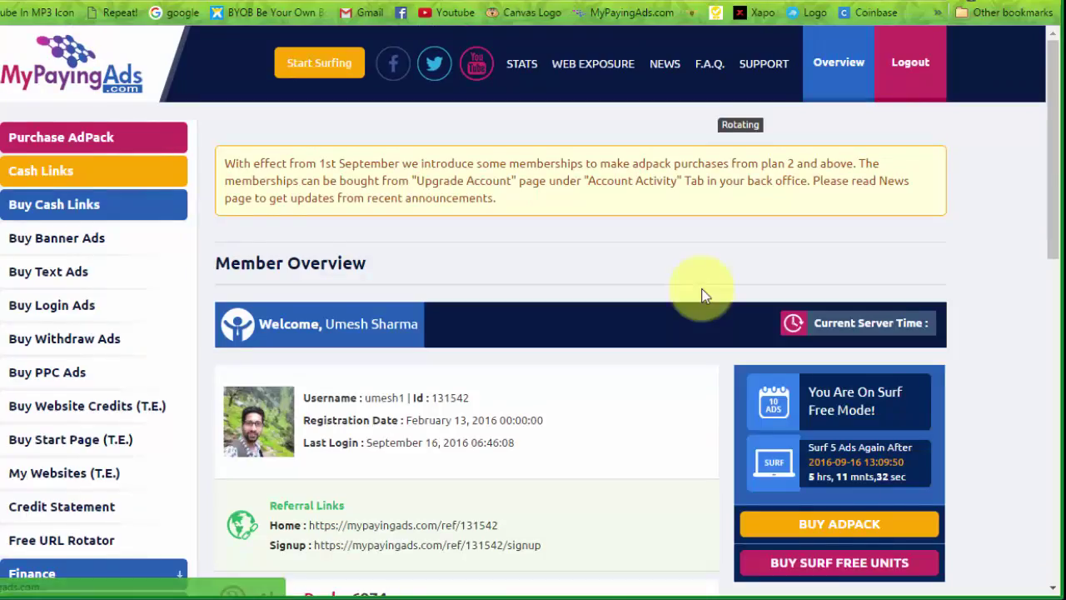
scroll(702, 295, "down", 2)
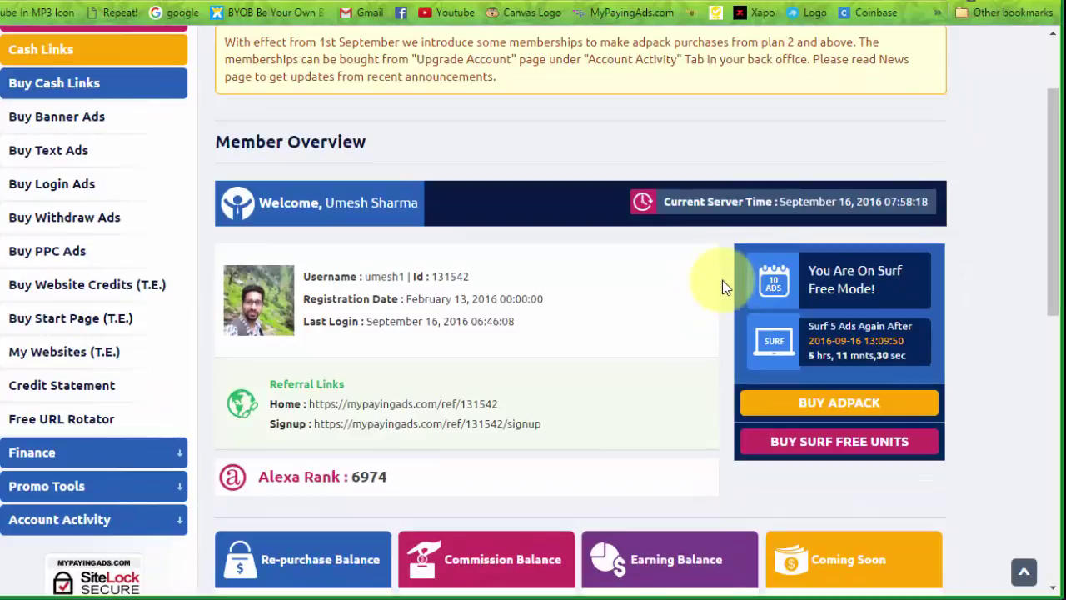
scroll(722, 286, "down", 1)
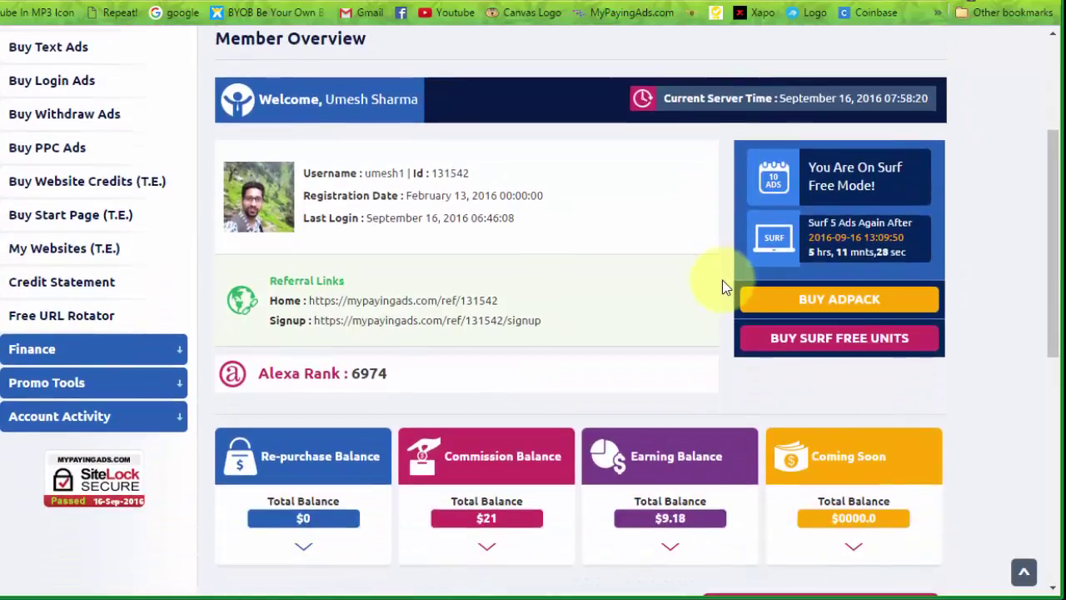
scroll(722, 279, "down", 2)
scroll(722, 279, "down", 1)
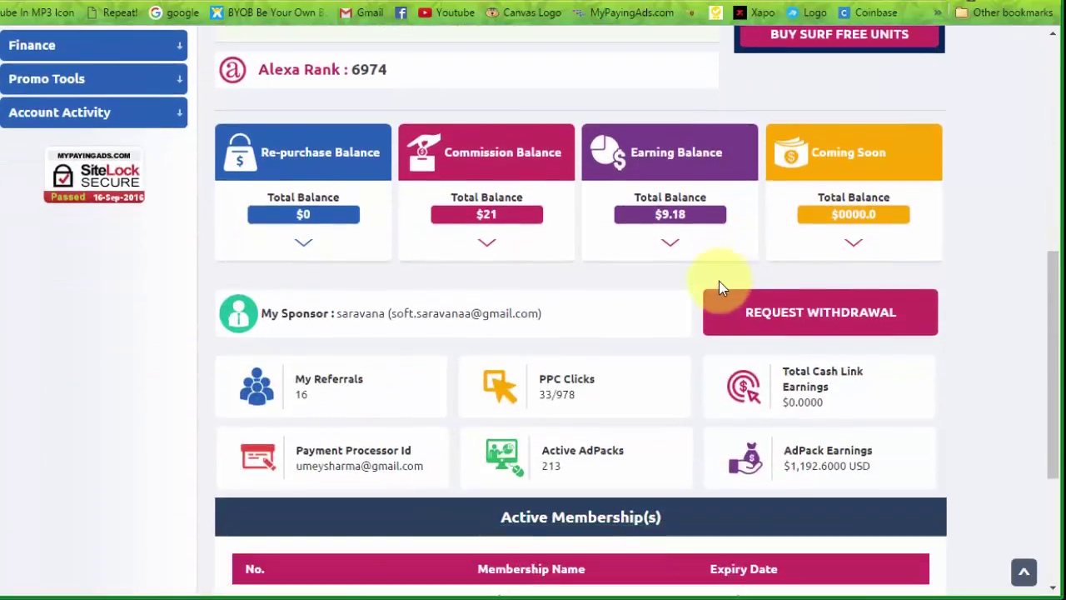
Confirm the Active AdPacks count now reads 213
double_click(550, 465)
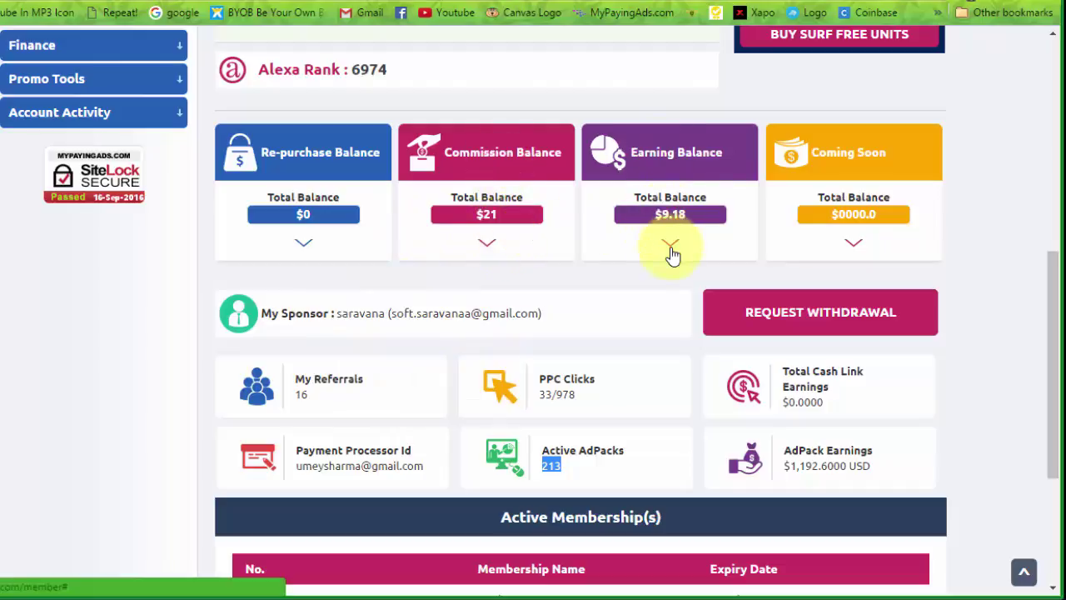
left_click(566, 475)
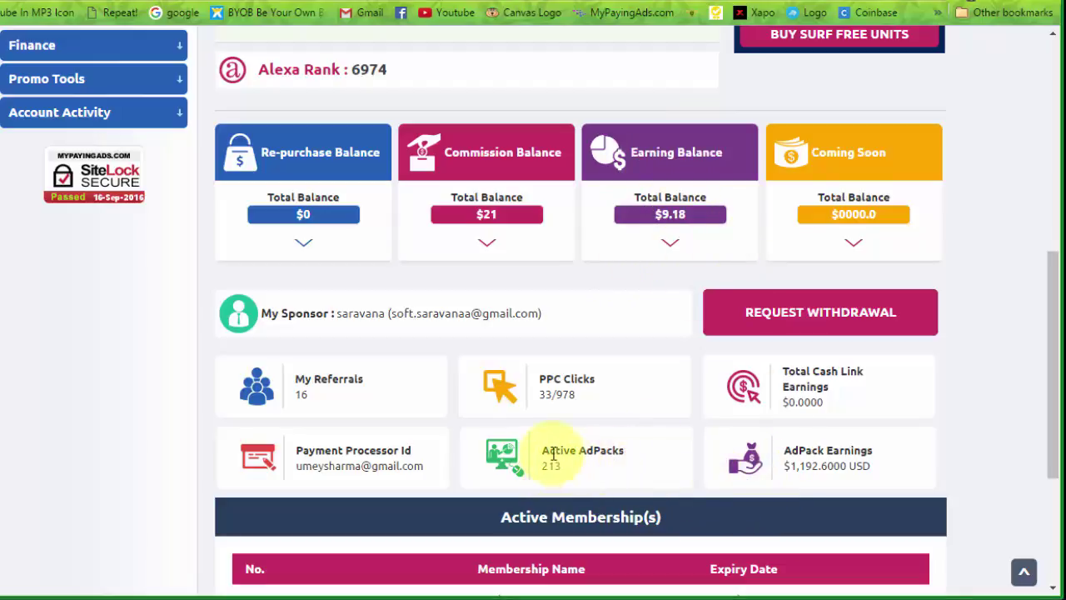
scroll(617, 282, "up", 3)
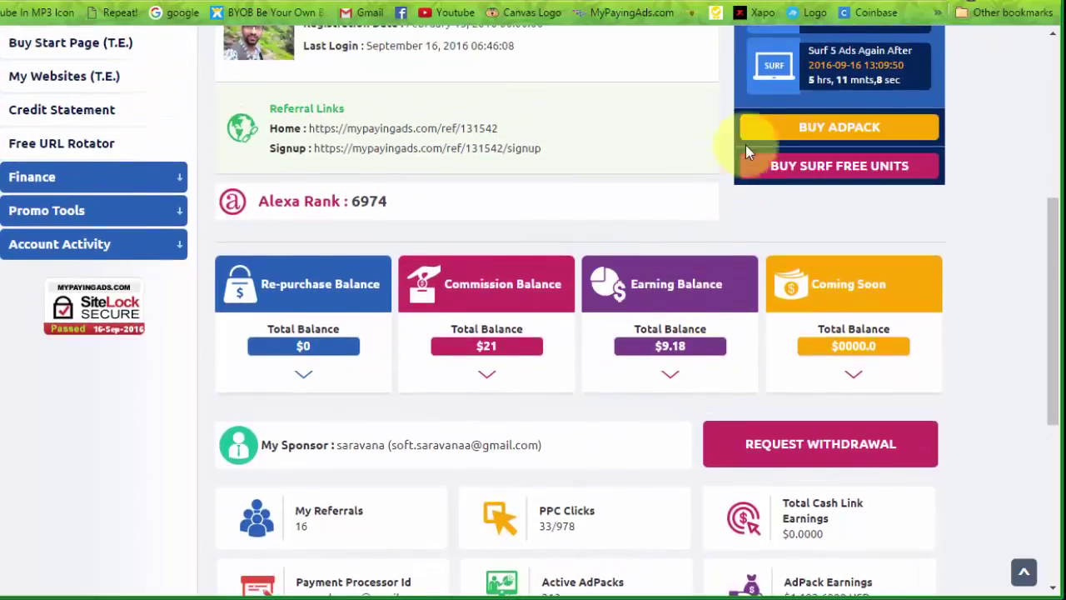
scroll(645, 283, "up", 1)
scroll(644, 284, "up", 1)
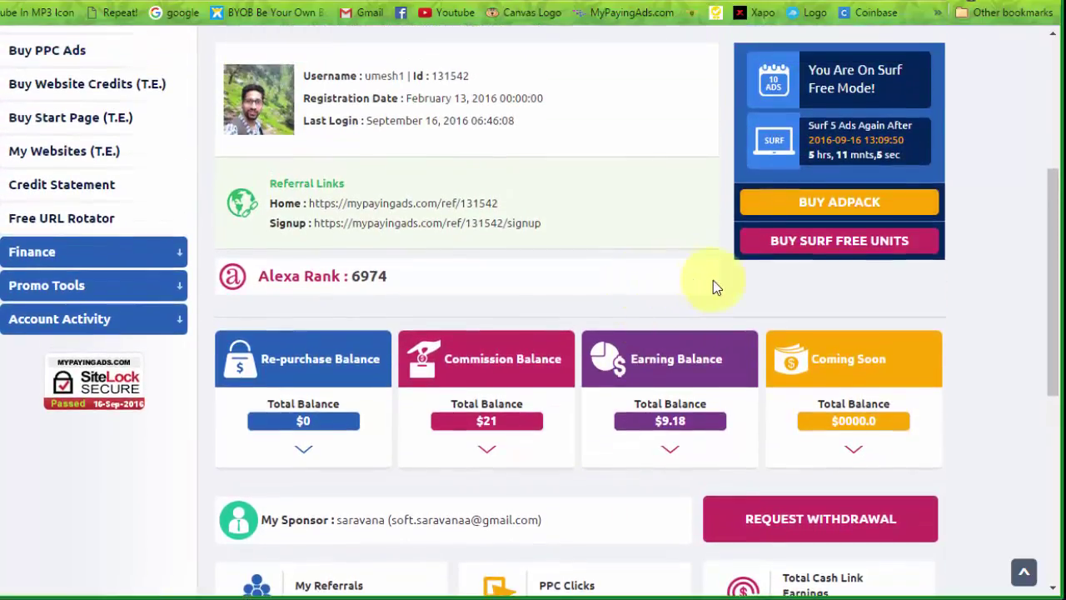
scroll(712, 283, "up", 5)
scroll(713, 284, "up", 2)
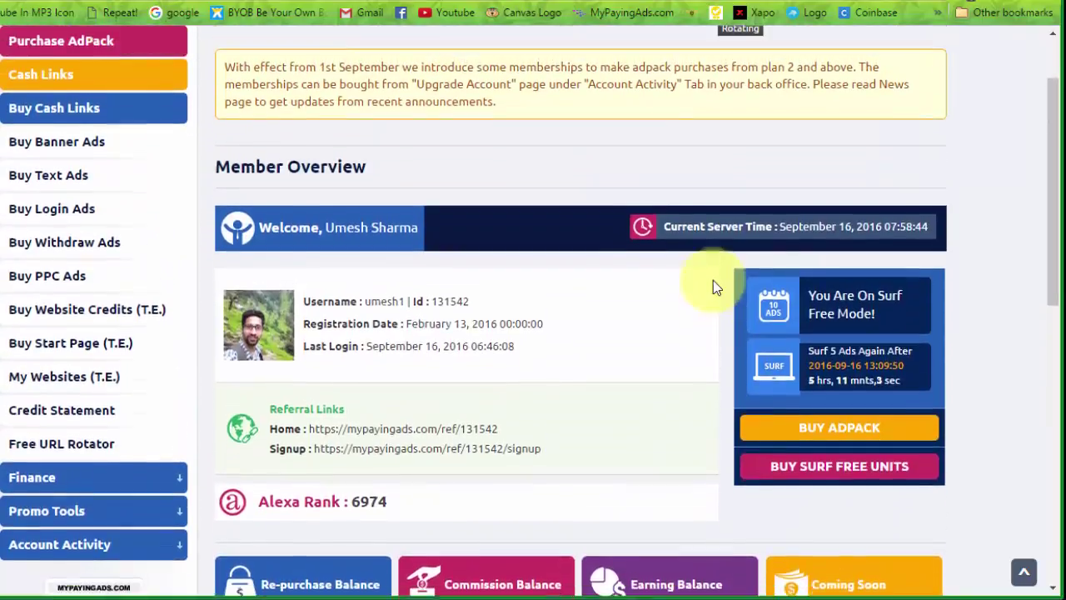
scroll(712, 284, "up", 1)
scroll(709, 271, "up", 1)
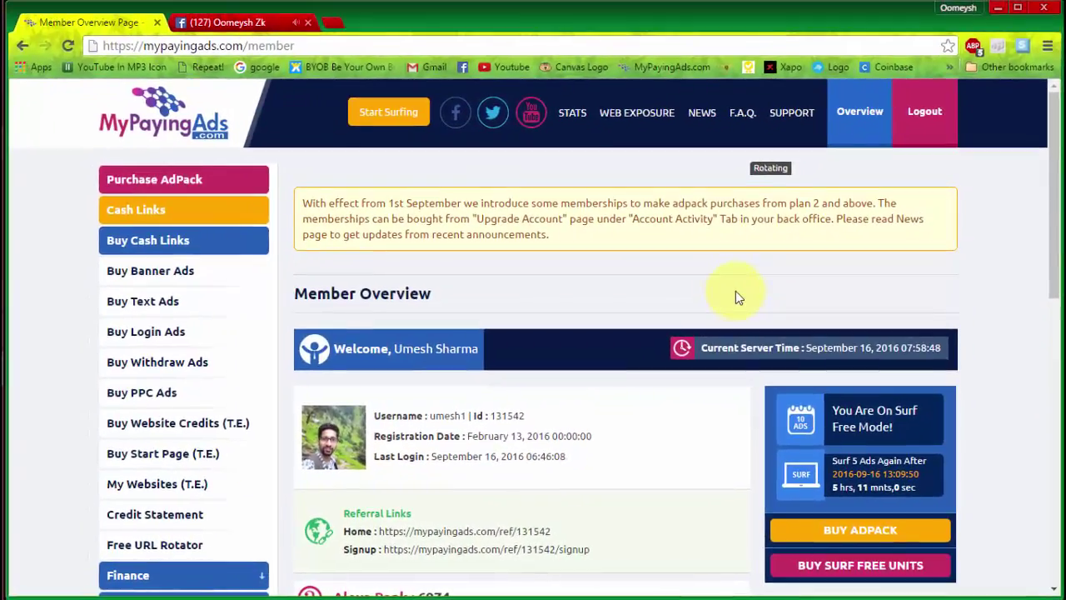